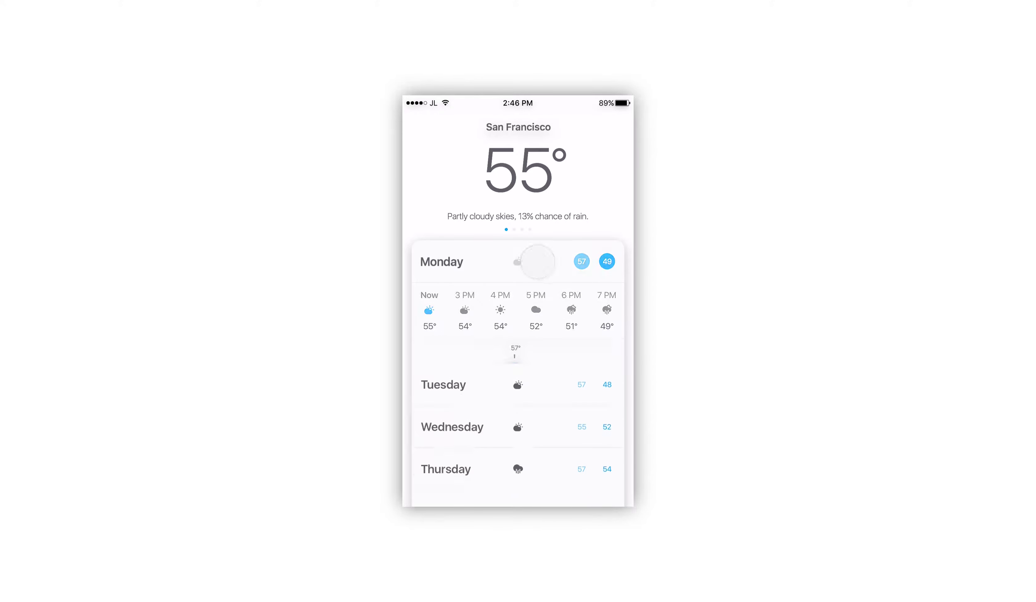
Expand the Monday forecast in the finished weather prototype preview.
left_click(557, 265)
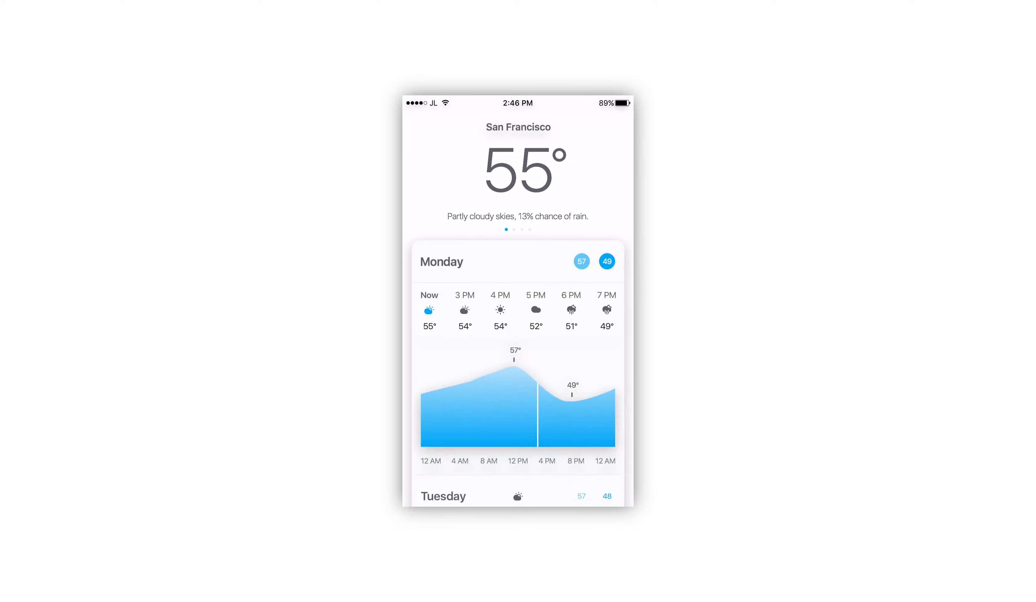
left_click_drag(541, 446, 573, 459)
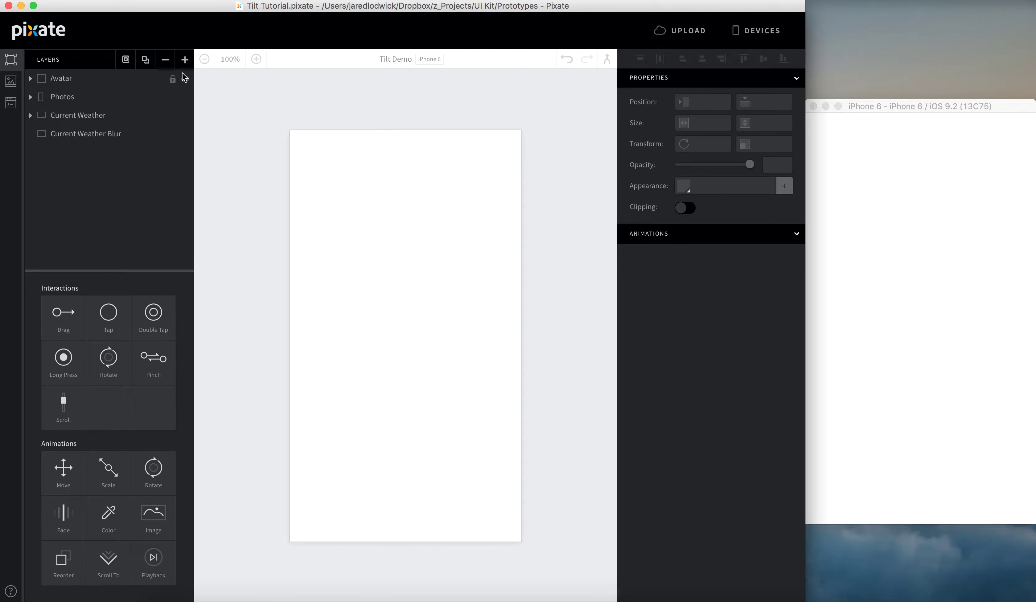
Add a new layer stretched to fill the screen and name it Card Scroll.
left_click(105, 114)
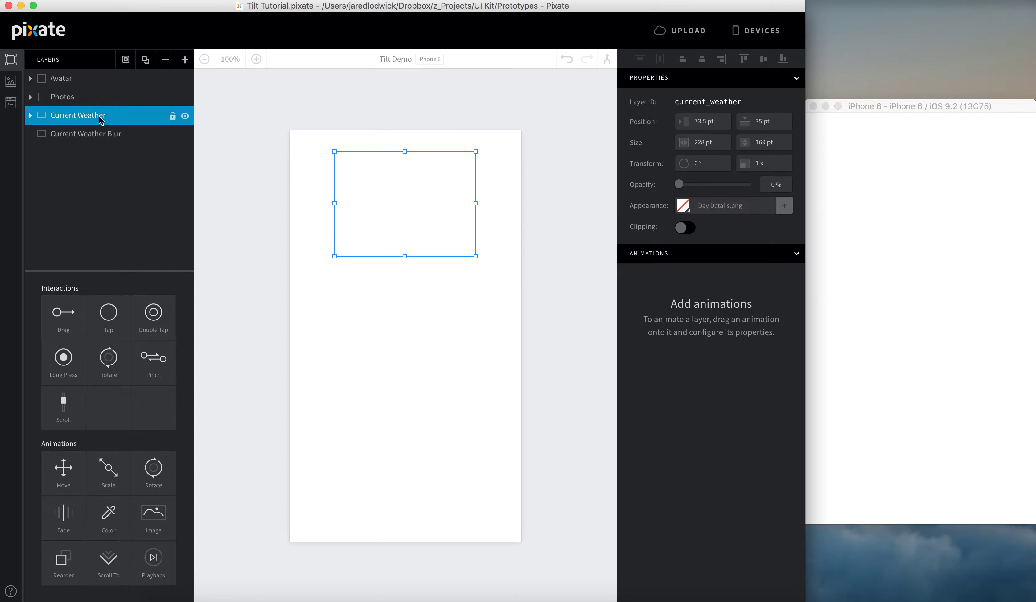
left_click(185, 61)
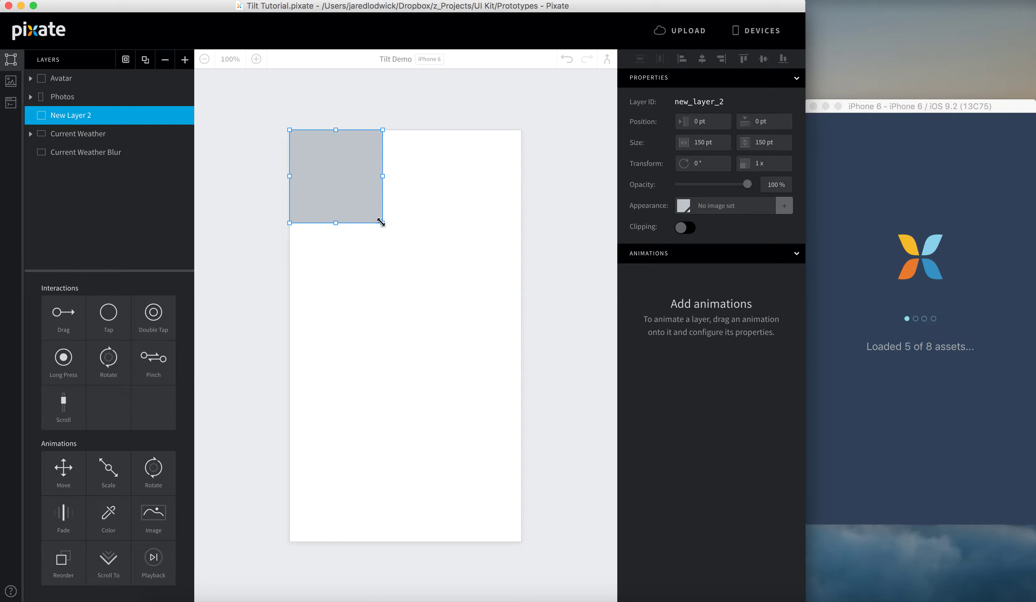
left_click_drag(382, 223, 522, 541)
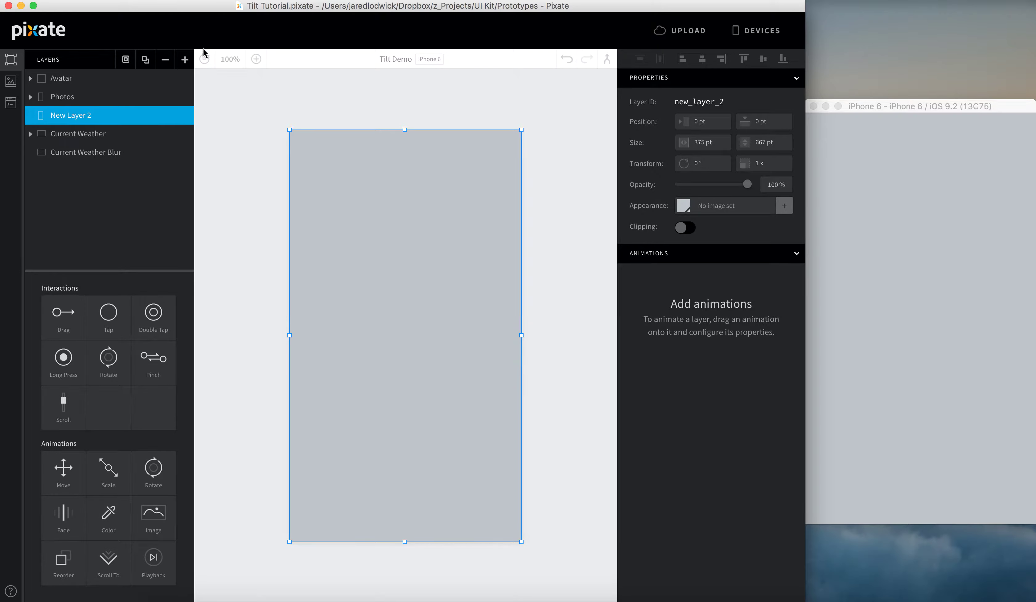
double_click(85, 116)
type("Card S")
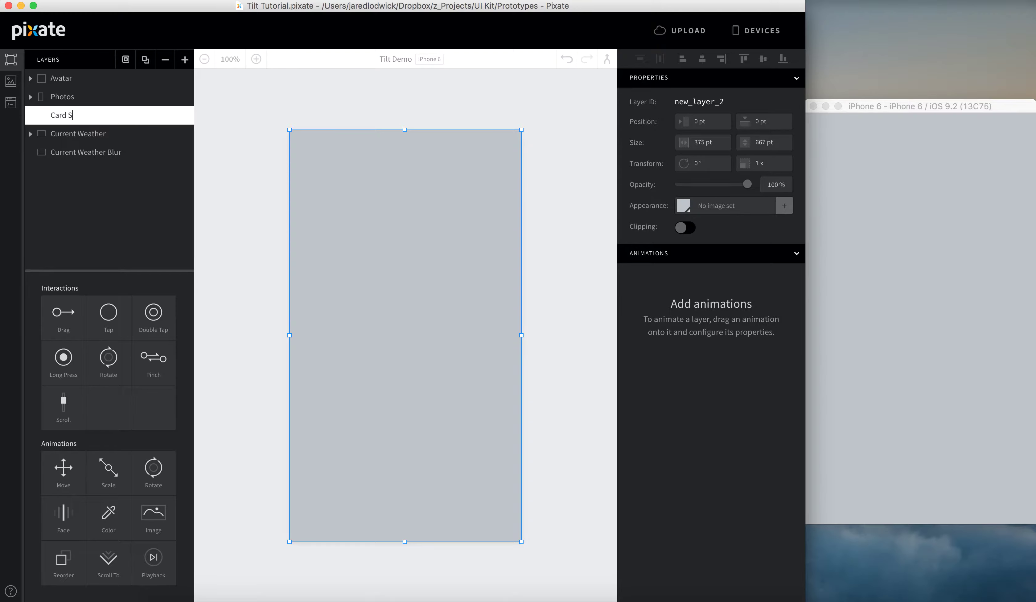
type("croll")
key("Return")
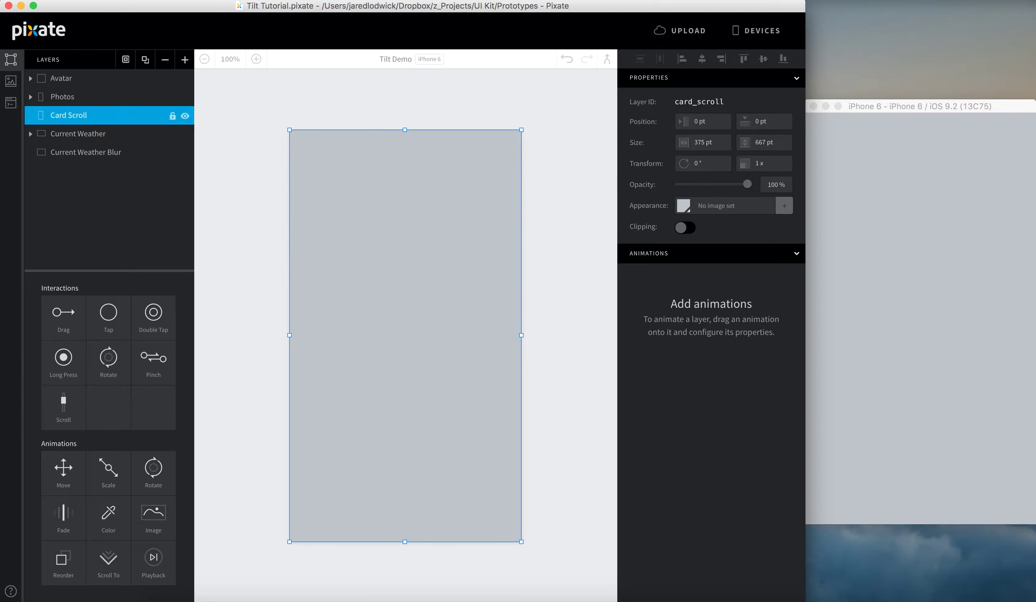
Give Card Scroll no fill and attach a Scroll interaction to it.
left_click(684, 205)
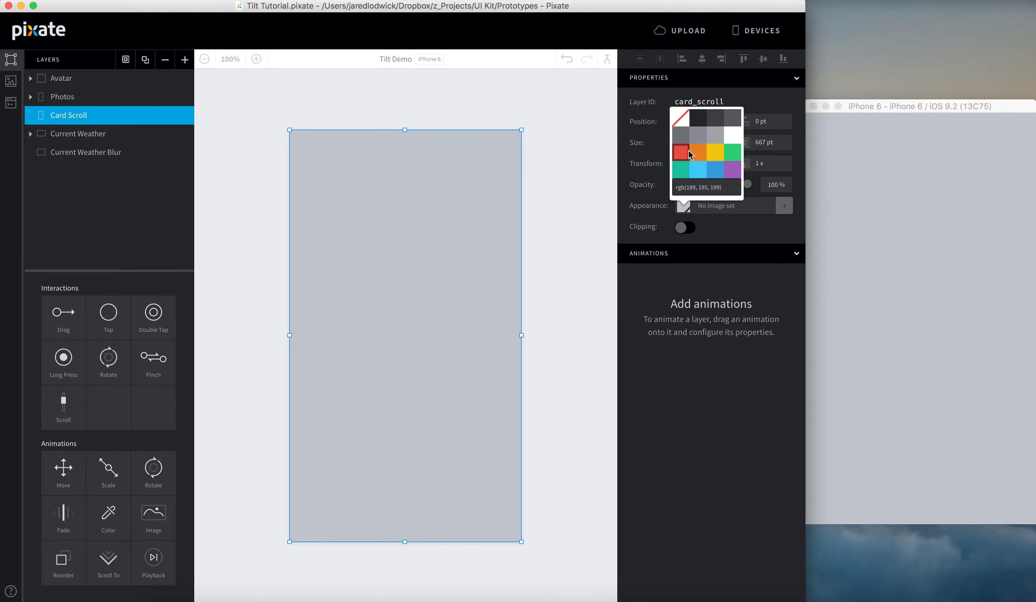
left_click(683, 113)
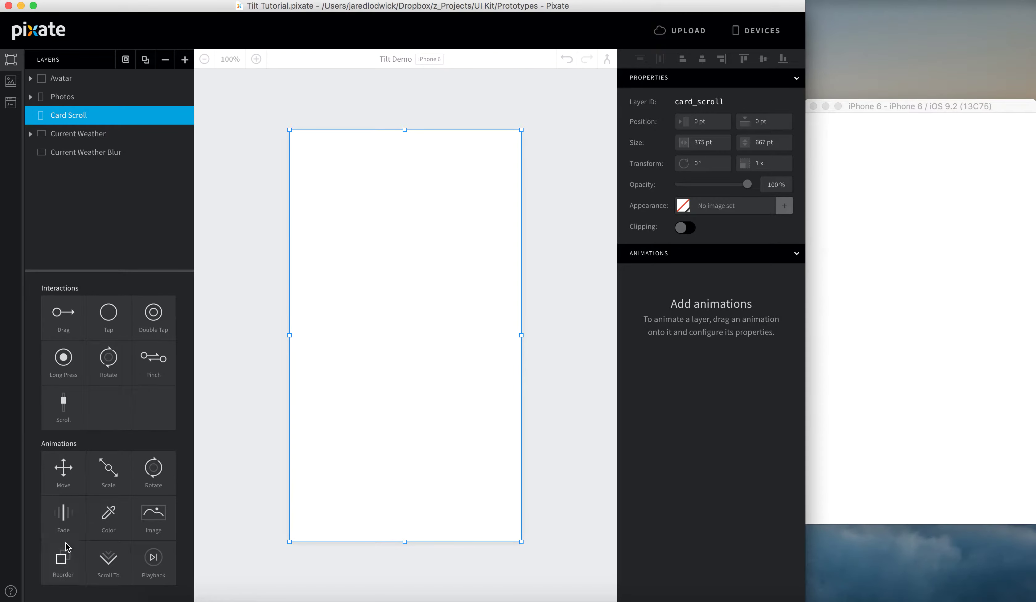
left_click_drag(61, 404, 69, 119)
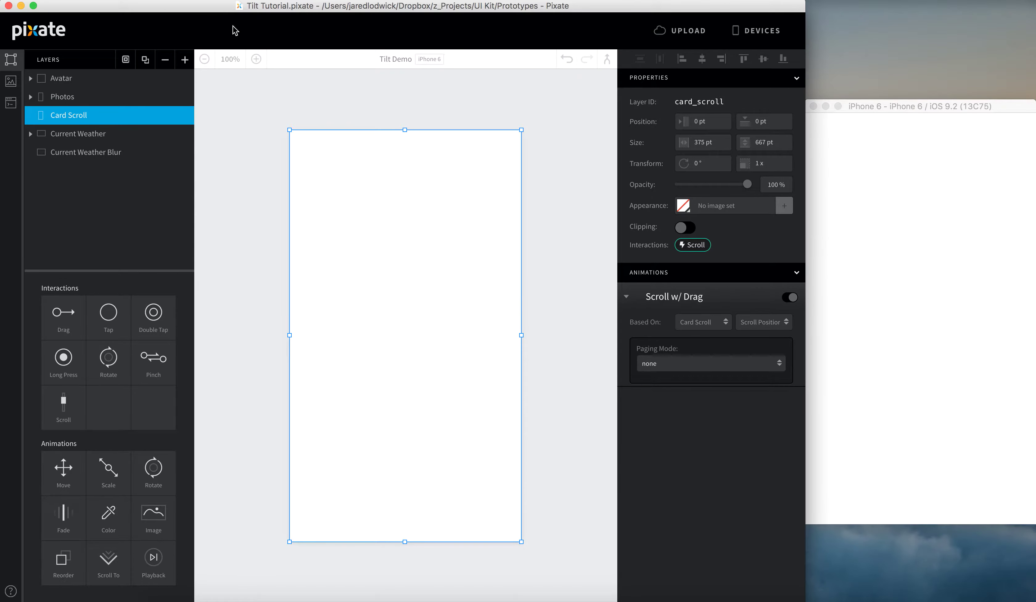
Place the BG.png and shadow_small.png images from Assets onto the screen.
left_click(10, 82)
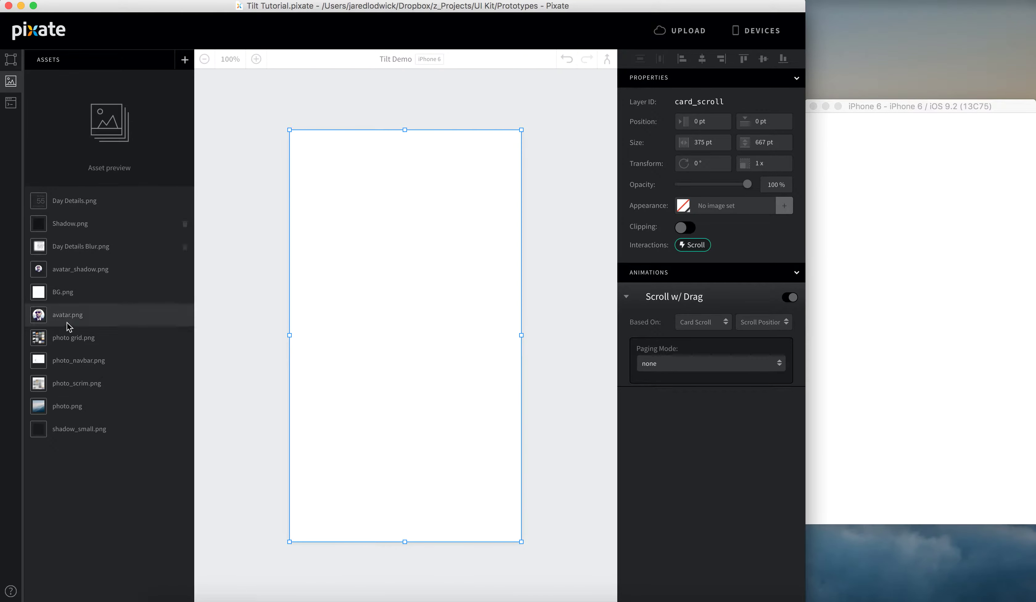
left_click(94, 297)
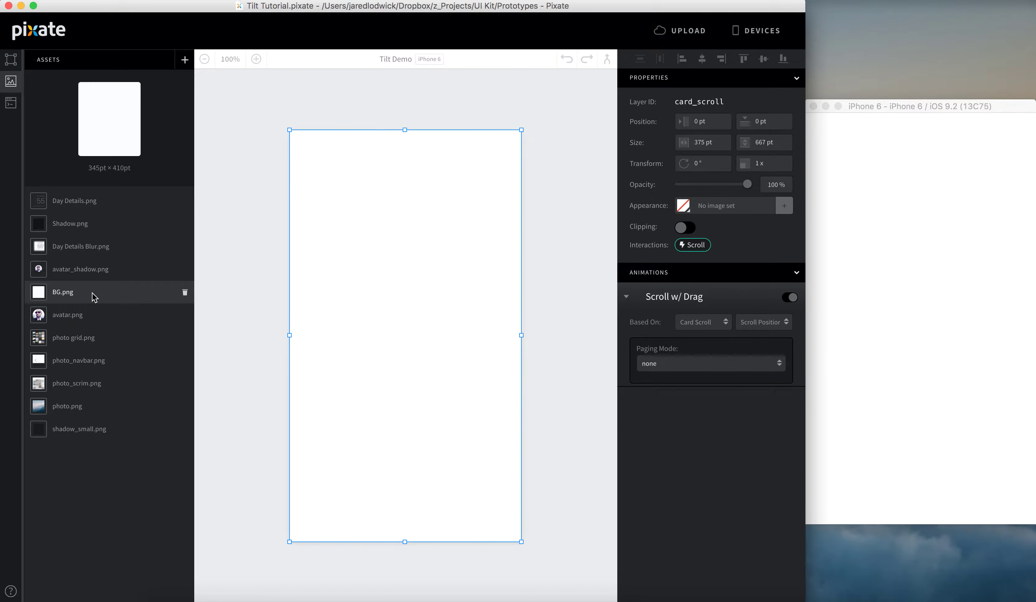
left_click_drag(106, 295, 419, 333)
left_click_drag(83, 429, 439, 331)
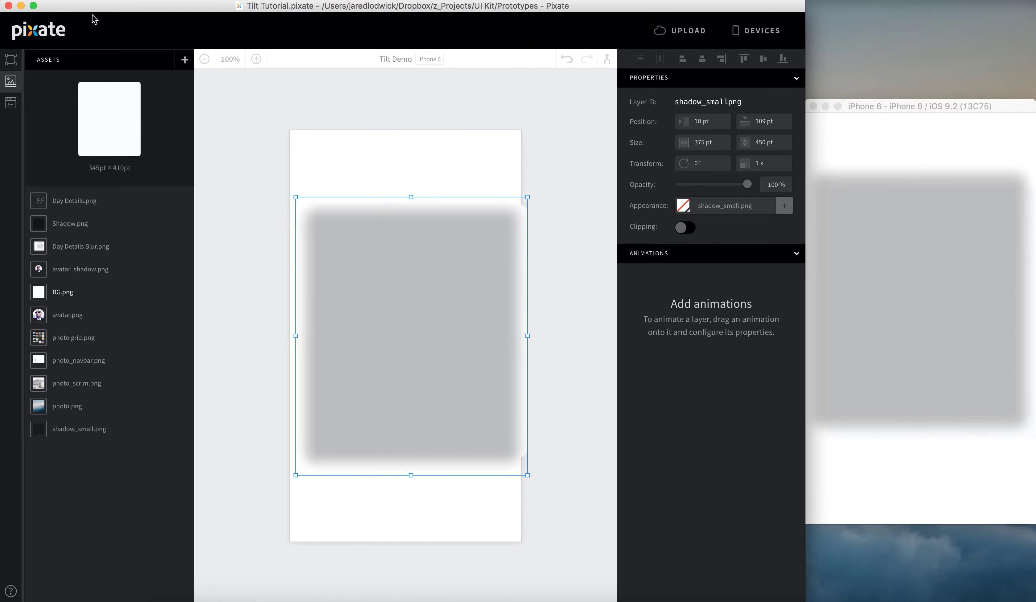
Order BG.png above its shadow and centre both horizontally and vertically.
left_click(10, 59)
mouse_move(68, 101)
left_mouse_down()
mouse_move(48, 66)
mouse_move(53, 110)
left_mouse_up()
left_click(91, 85, "shift")
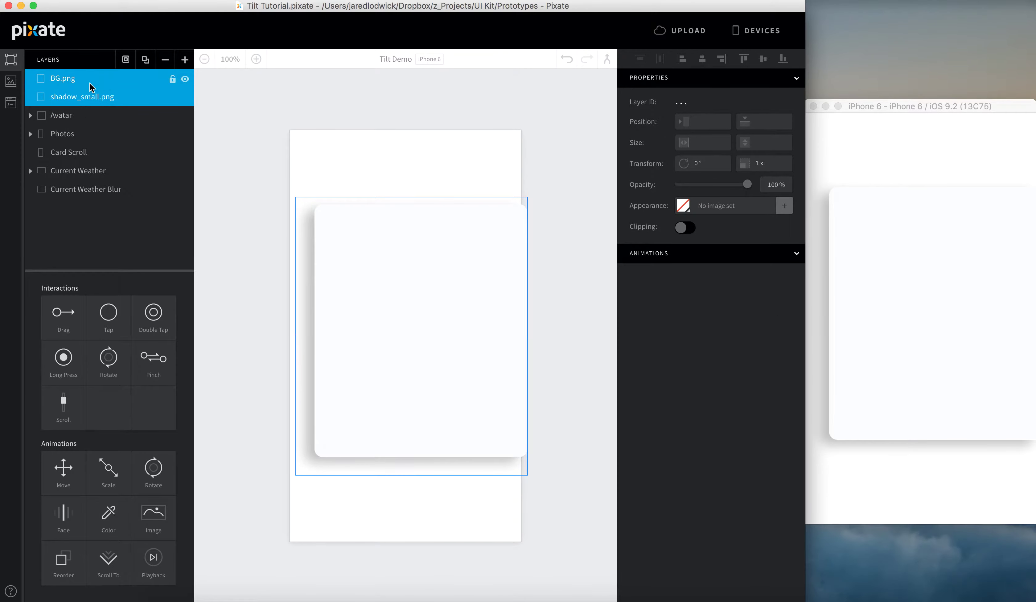
left_click(702, 60)
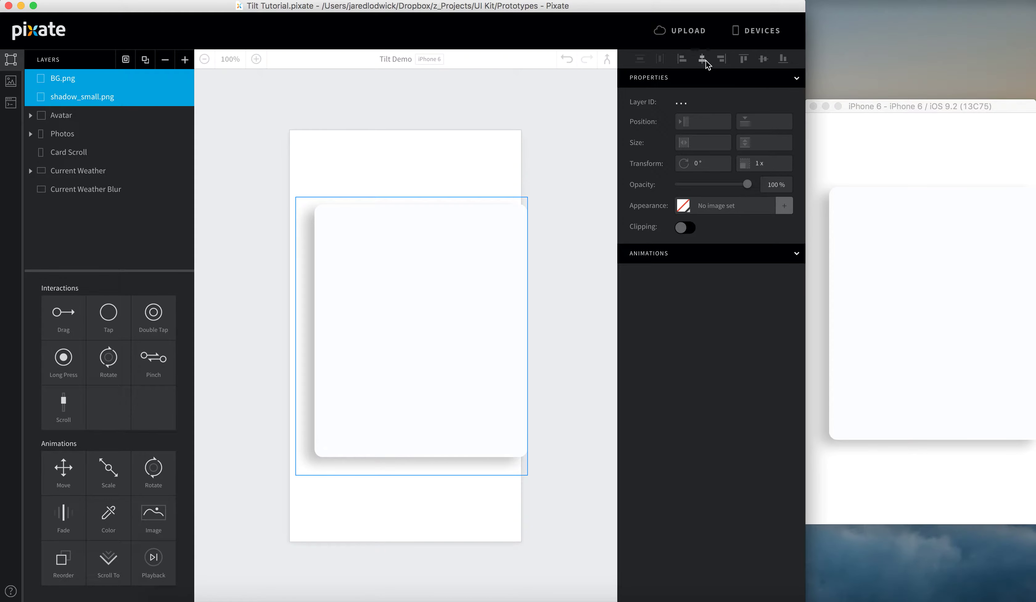
left_click(763, 60)
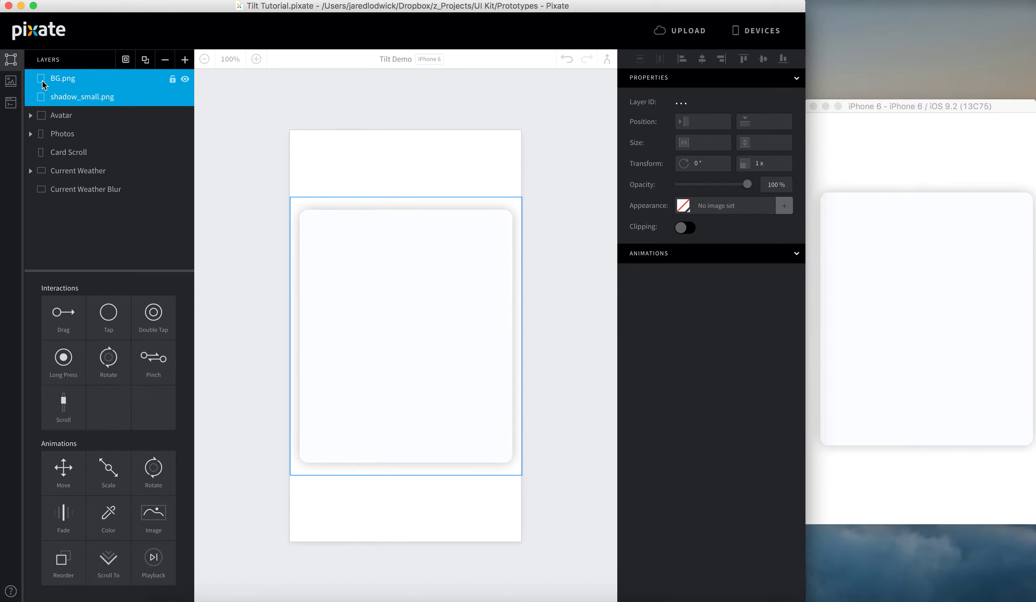
Check the shadow and card layer positions, then reselect both layers.
left_click(76, 113)
left_click(76, 96)
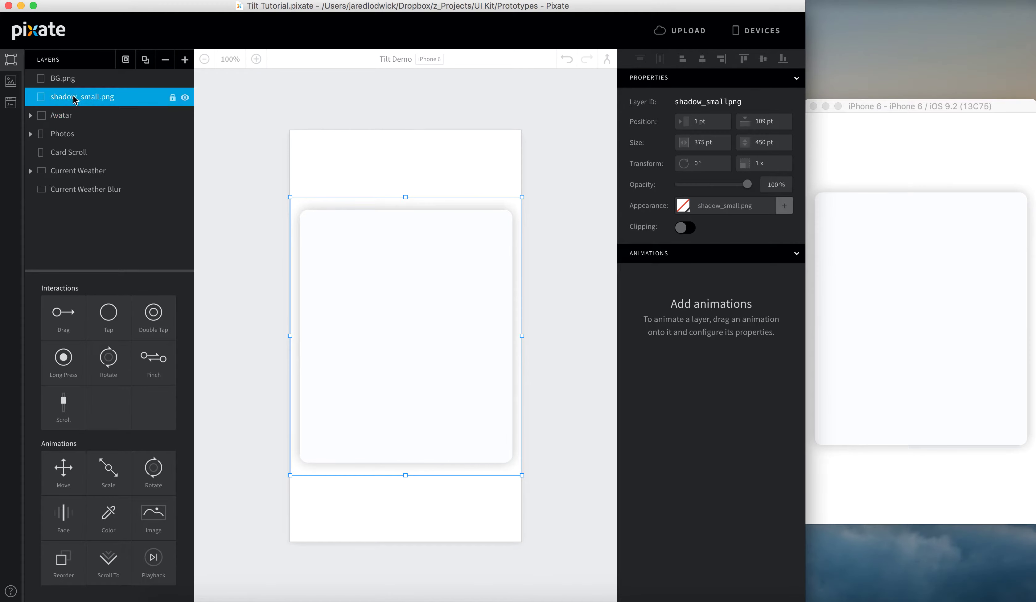
left_click(64, 78, "shift")
key("super+z")
key("super+z")
key("super+shift+z")
key("super+shift+z")
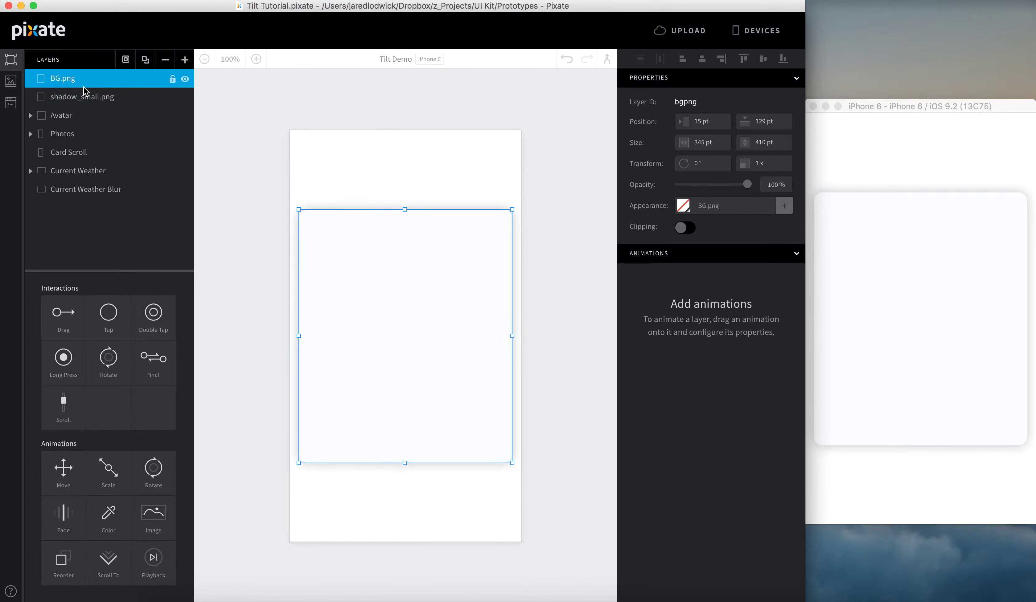
left_click(83, 98)
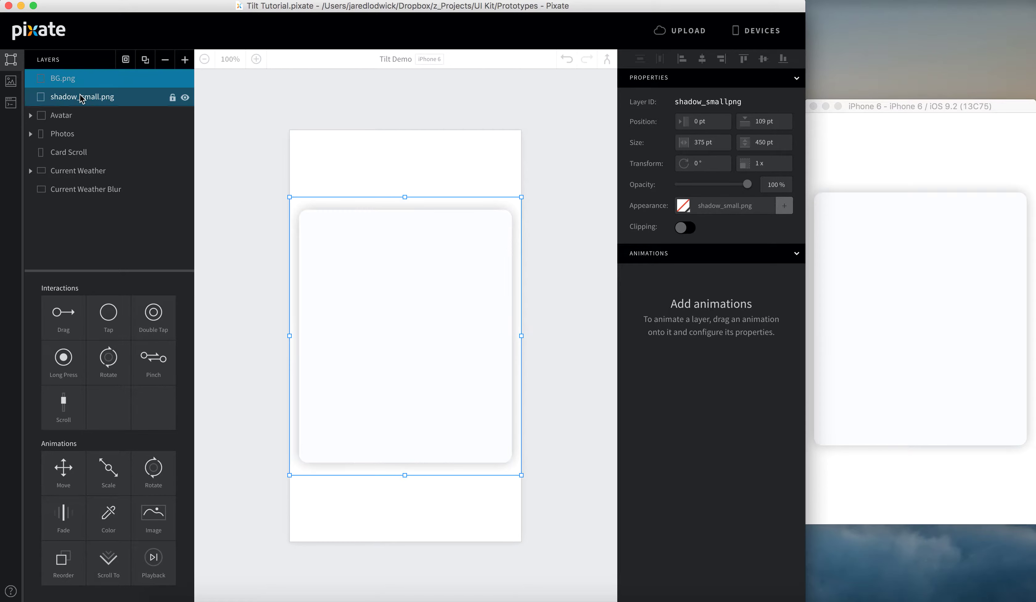
left_click(74, 79)
left_click(110, 97, "shift")
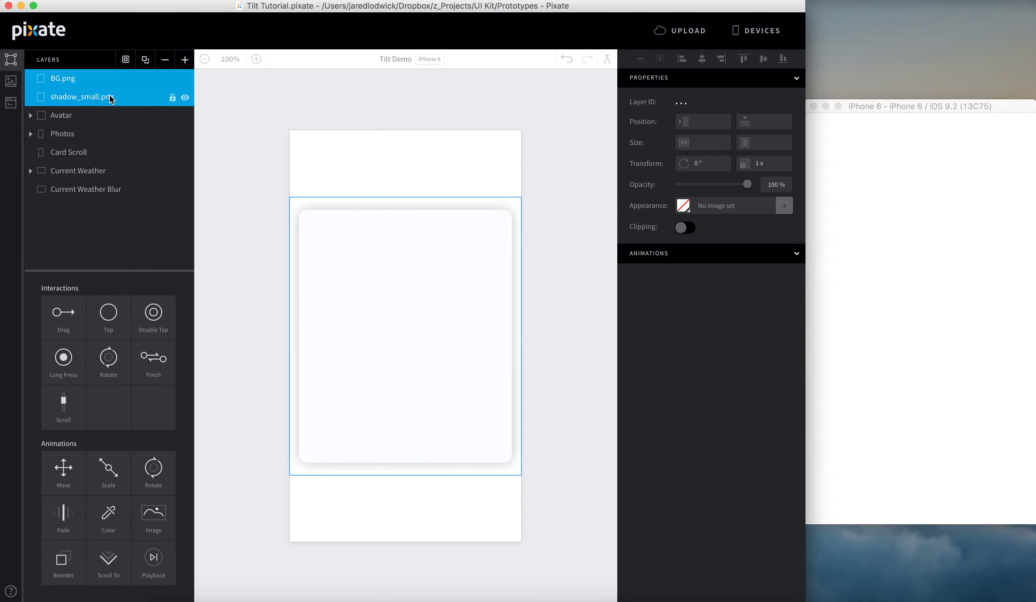
Add a transparent 375 × 430 layer over the card and name it Card.
left_click(183, 61)
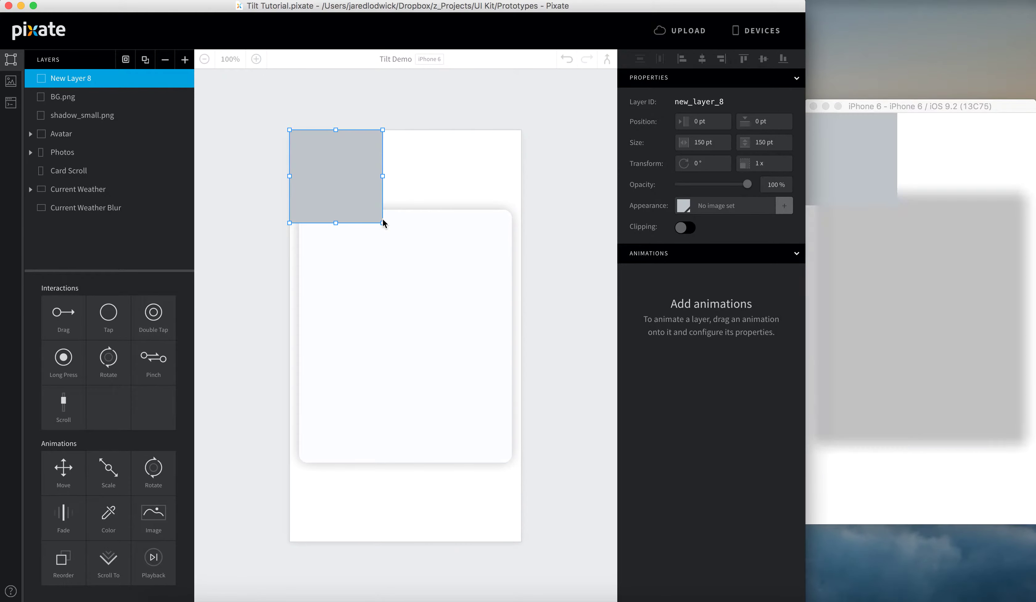
left_click_drag(384, 222, 516, 223)
left_click_drag(428, 201, 398, 478)
left_click(681, 209)
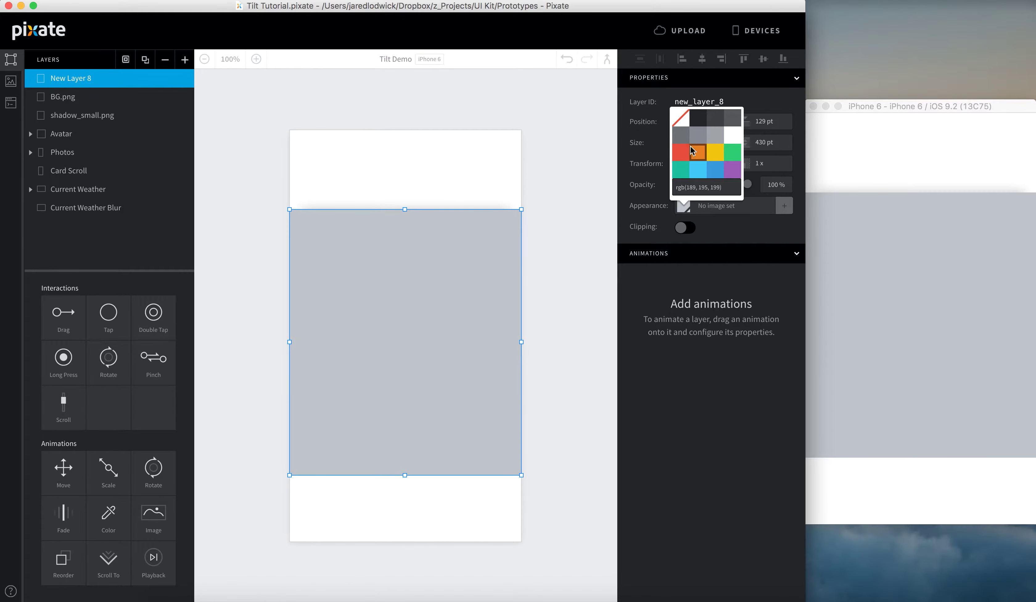
left_click(685, 124)
double_click(76, 79)
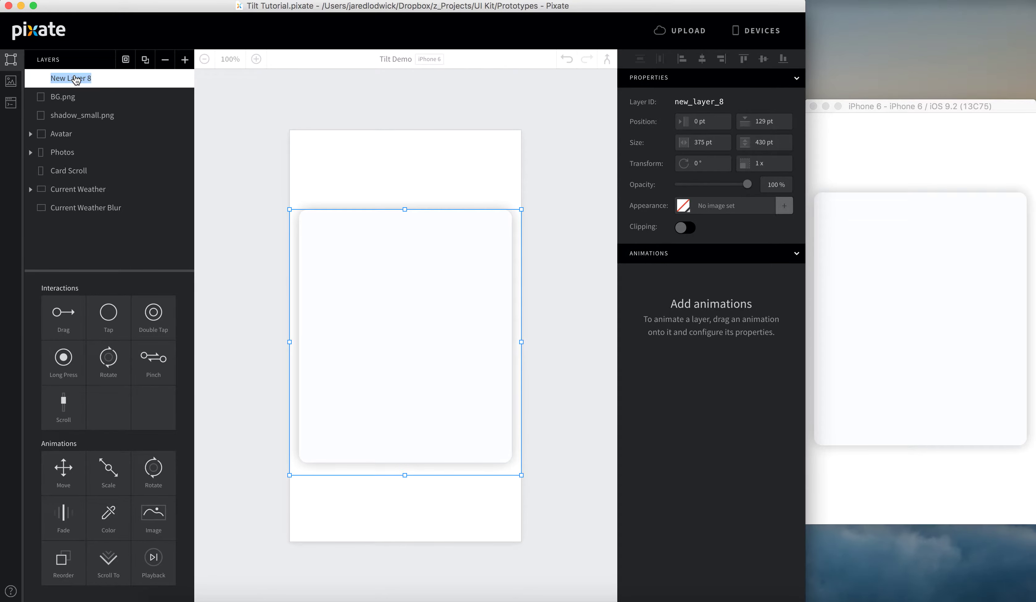
type("Card")
key("Return")
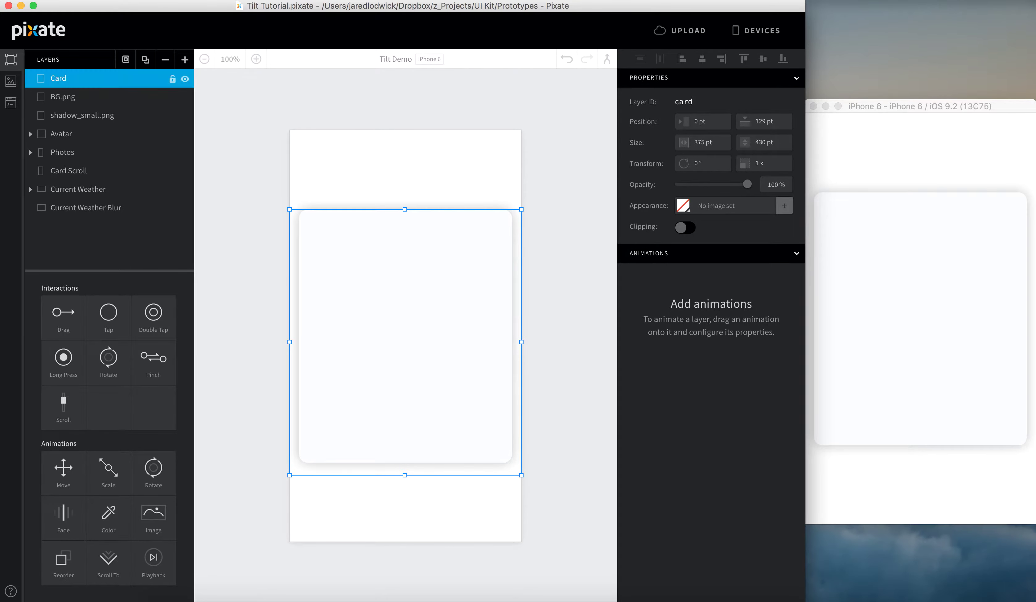
Nest BG.png and the shadow inside Card and lower it to Y 219 pt.
left_click_drag(67, 99, 64, 134)
left_click(62, 97)
left_click(29, 79)
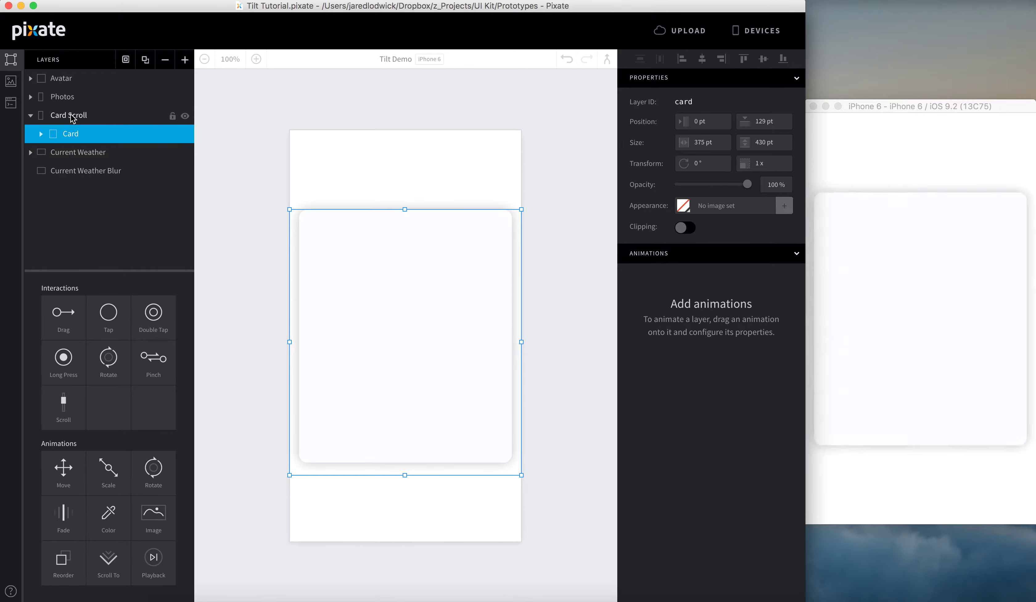
key("shift+Down")
key("shift+Down")
key("shift+Down")
key("shift+Down")
key("shift+Down")
key("shift+Down")
key("shift+Down")
key("shift+Down")
key("shift+Down")
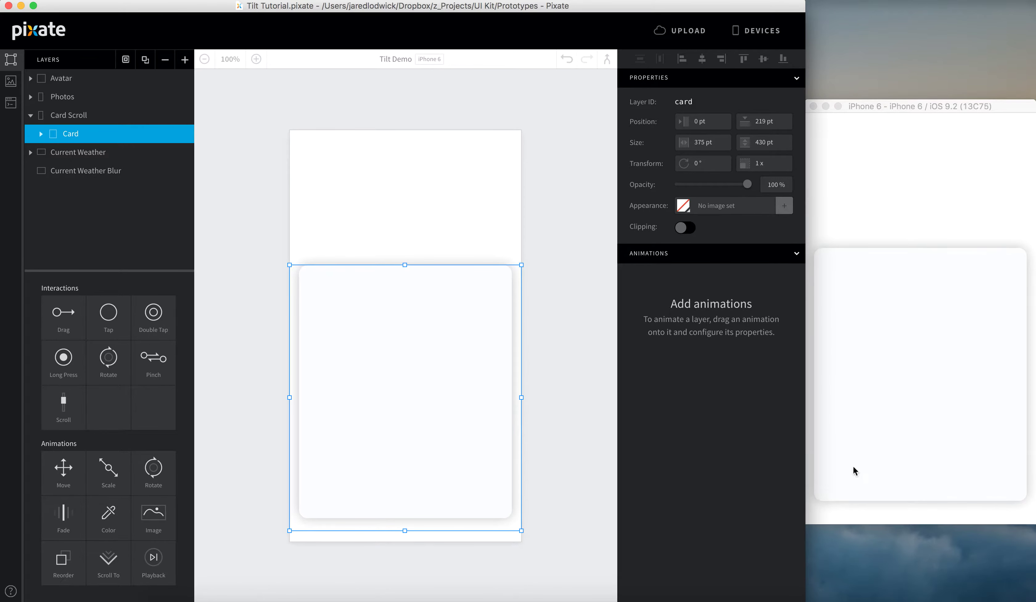
Duplicate the Card layer and move the copy down to Y 649 pt.
left_click(928, 332)
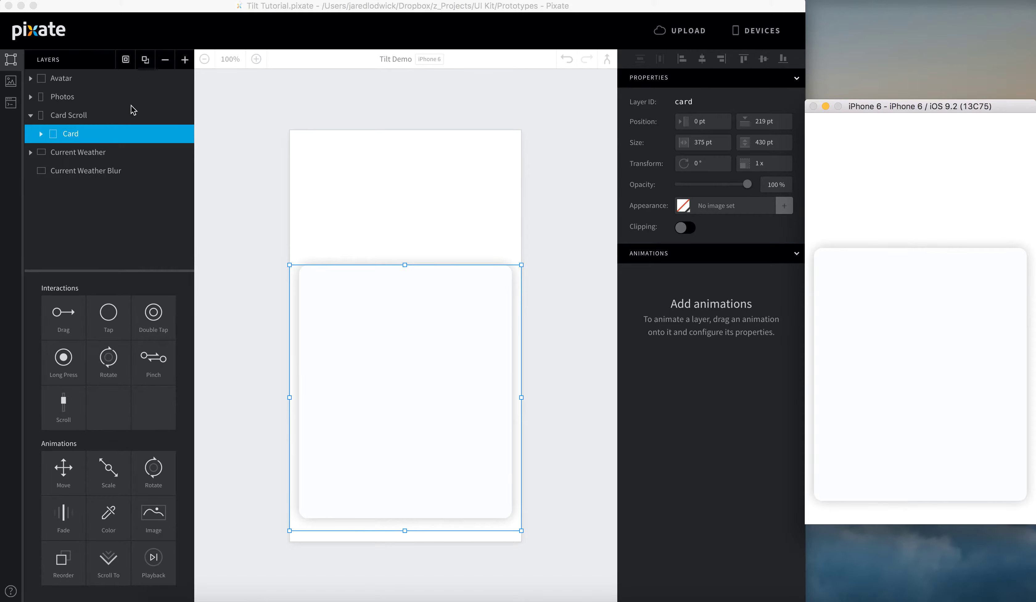
left_click(127, 133)
left_click(145, 60)
key("shift+Down")
key("shift+Down")
key("shift+Down")
key("shift+Down")
key("shift+Down")
key("shift+Down")
key("shift+Down")
key("shift+Down")
key("shift+Down")
key("shift+Down")
key("shift+Down")
key("shift+Down")
key("shift+Down")
key("shift+Down")
key("shift+Down")
key("shift+Down")
key("shift+Down")
key("shift+Down")
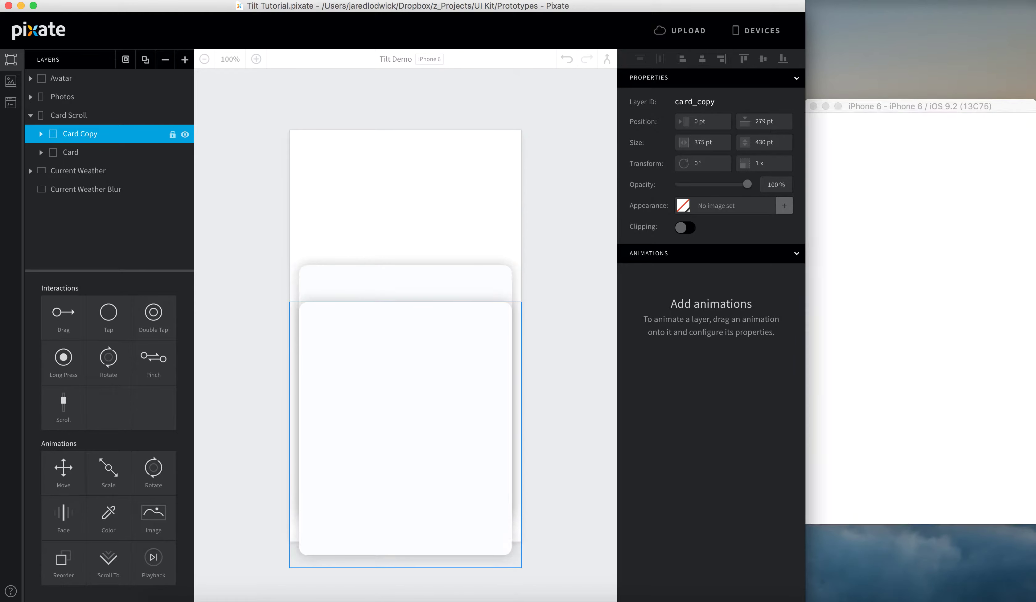
key("shift+Down")
key("shift+Down")
key("shift+Down")
key("shift+Down")
key("shift+Down")
key("shift+Down")
key("shift+Down")
key("shift+Down")
key("shift+Down")
key("shift+Down")
key("shift+Down")
key("shift+Down")
key("shift+Down")
key("shift+Down")
key("shift+Down")
key("shift+Down")
key("shift+Down")
key("shift+Down")
key("shift+Down")
key("shift+Down")
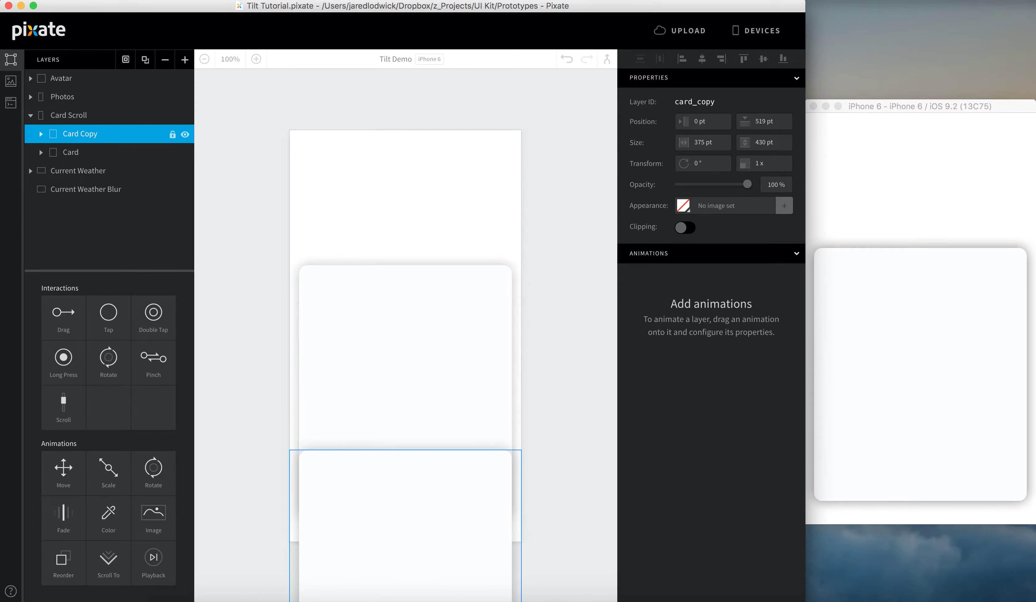
key("shift+Down")
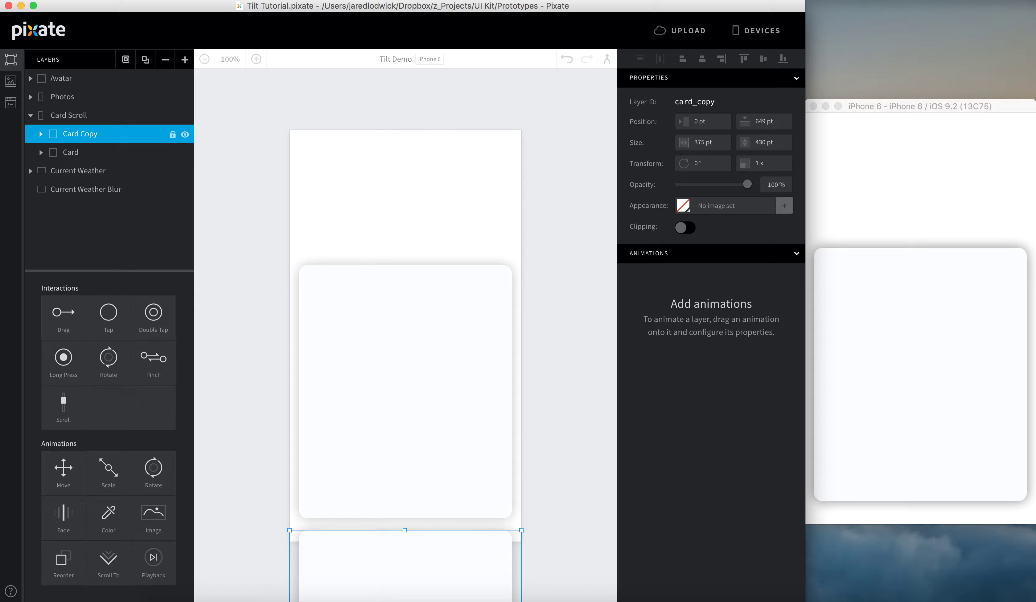
Test scrolling both cards in the preview, then collapse and select Card Scroll.
left_click(924, 443)
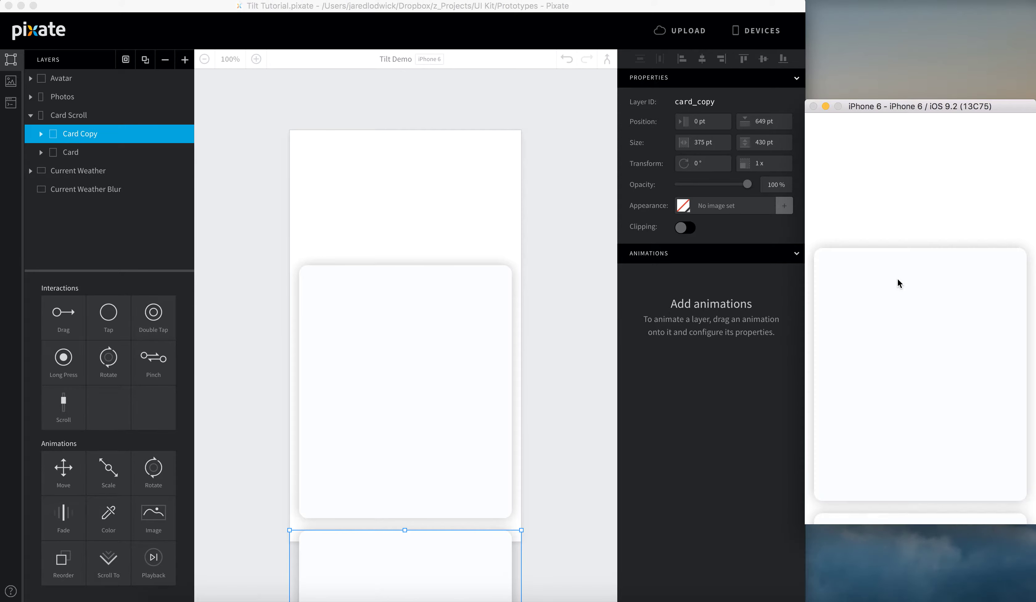
left_click_drag(897, 282, 940, 158)
left_click_drag(938, 439, 942, 508)
left_click(31, 121)
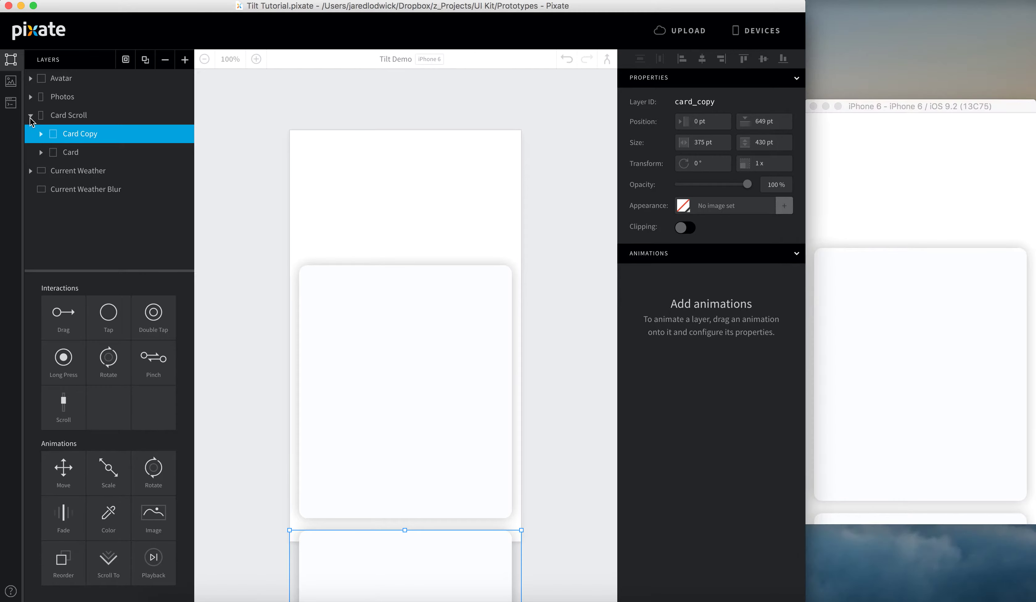
left_click(32, 119)
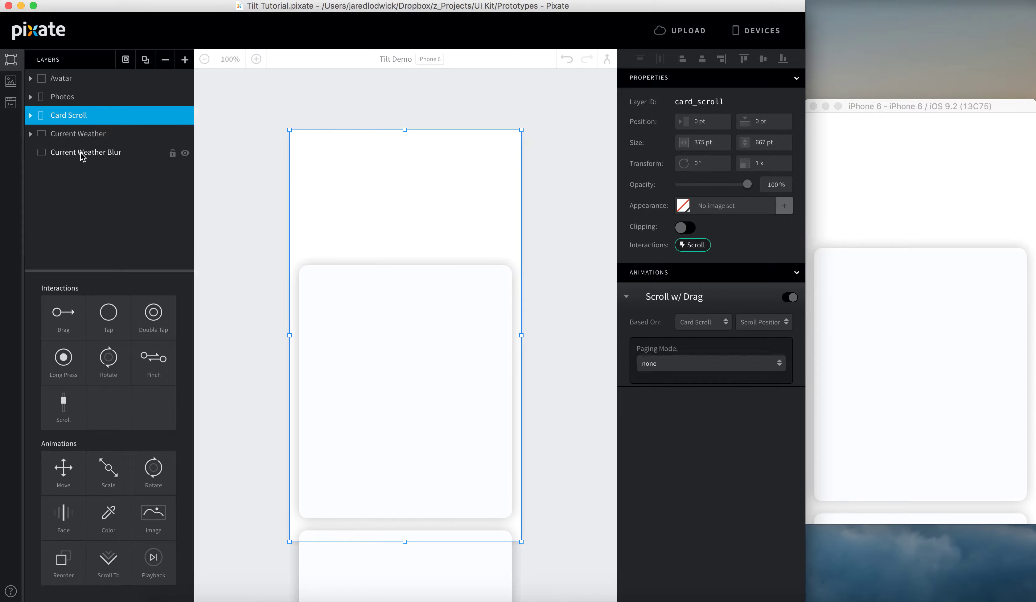
Raise the Current Weather layer's opacity to 100%.
left_click(82, 138)
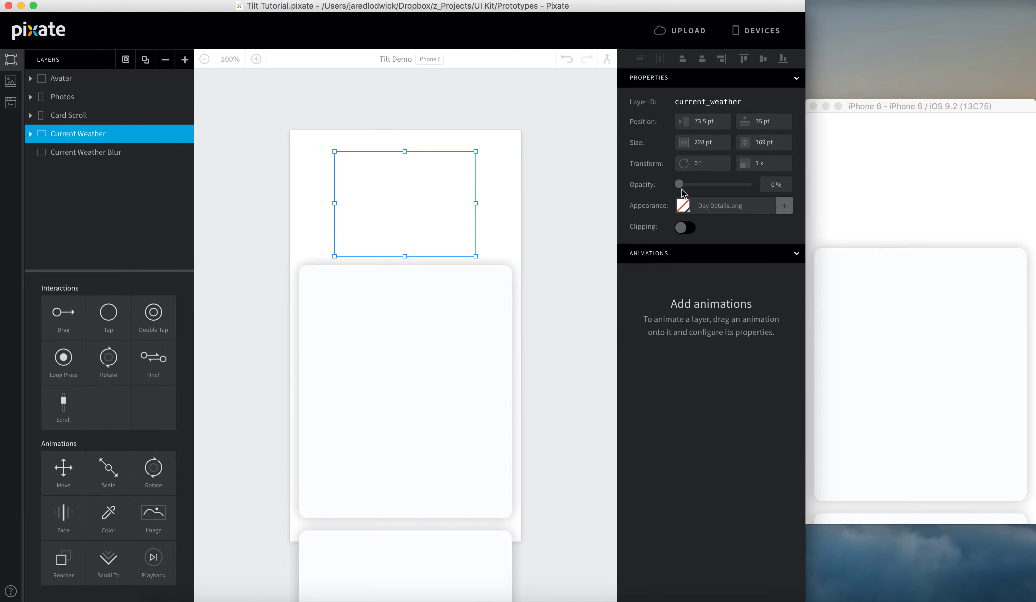
left_click(786, 186)
left_click(683, 186)
left_click_drag(679, 185, 800, 184)
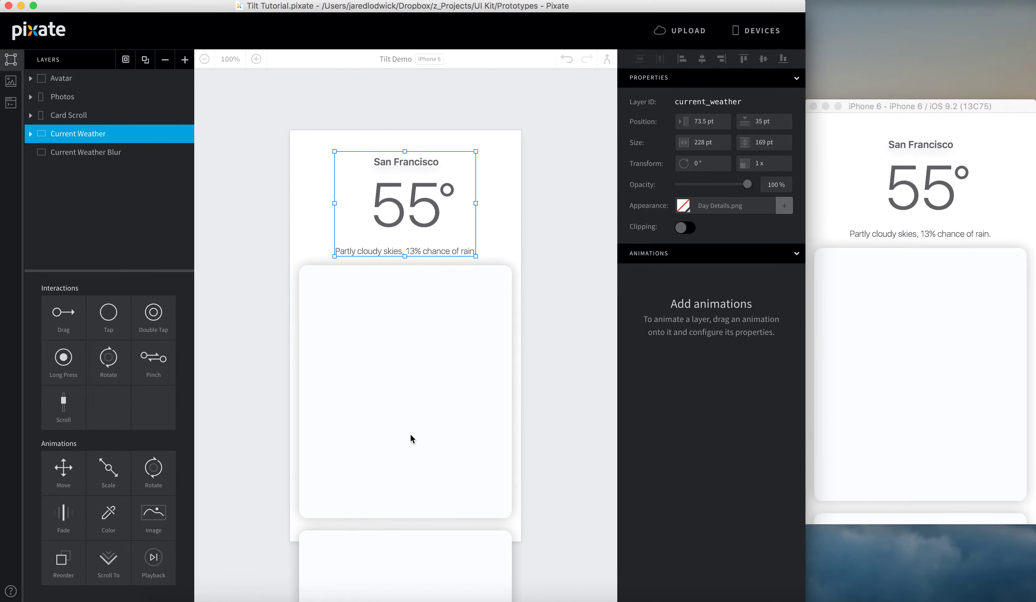
left_click_drag(937, 467, 889, 310)
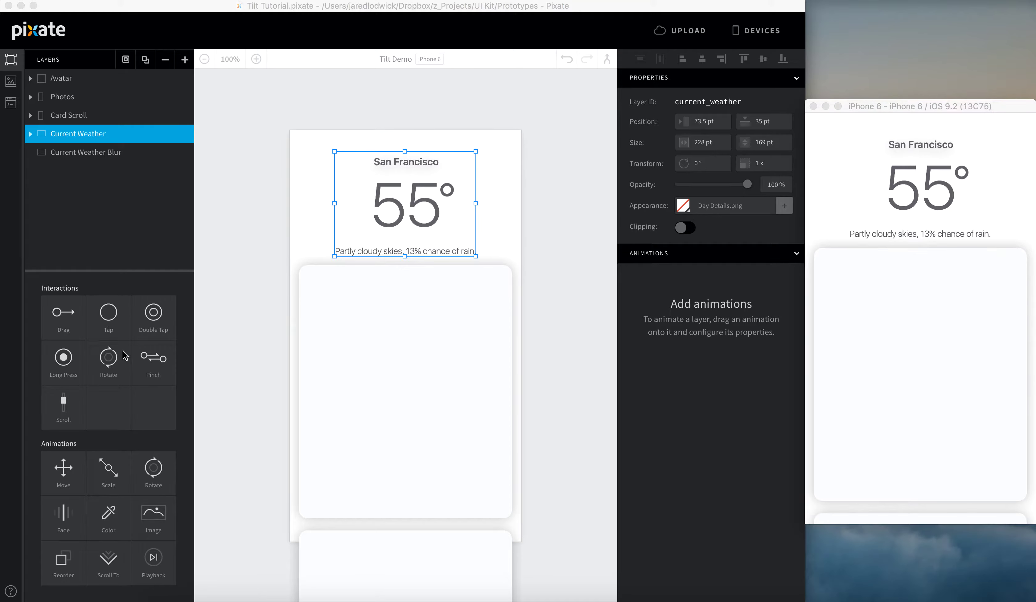
Add Fade and Scale animations to Current Weather.
left_click(76, 480)
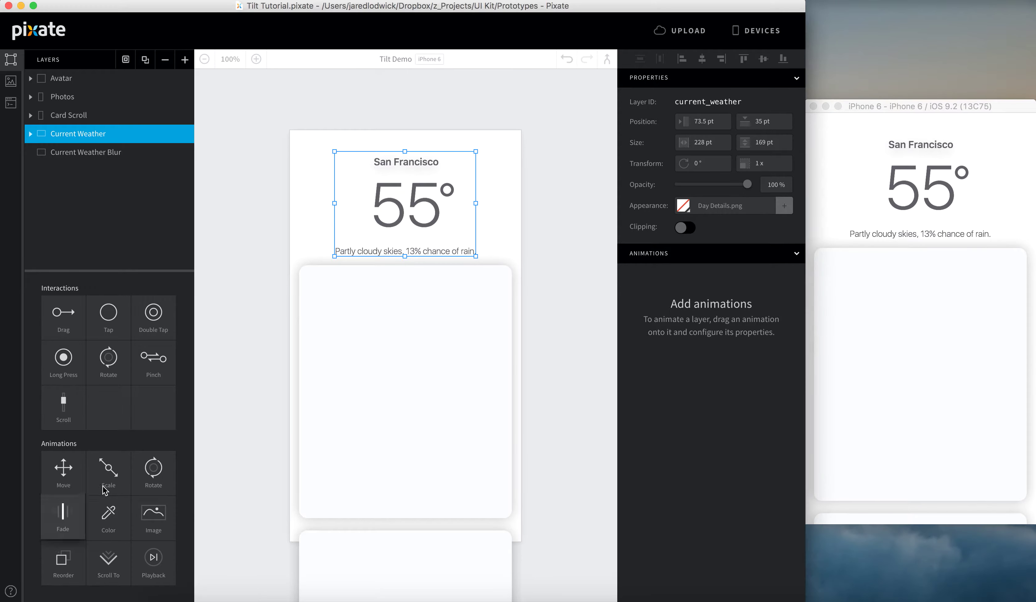
left_click_drag(63, 514, 74, 133)
left_click_drag(100, 284, 87, 140)
Base the fade on Card Scroll's Scroll Position, animating continuously.
left_click(718, 304)
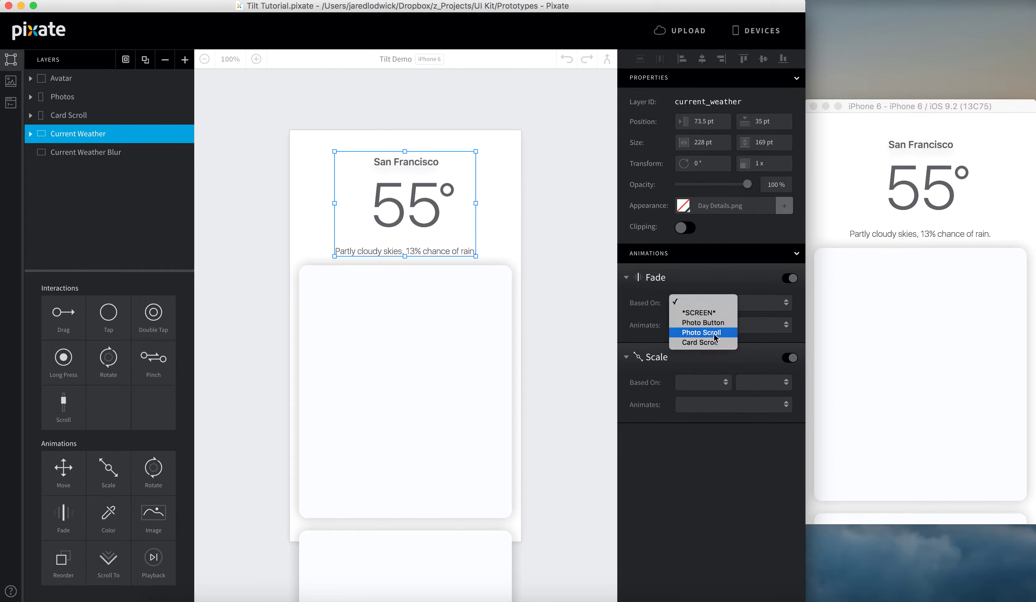
left_click(716, 344)
left_click(766, 308)
left_click(766, 305)
left_click(752, 332)
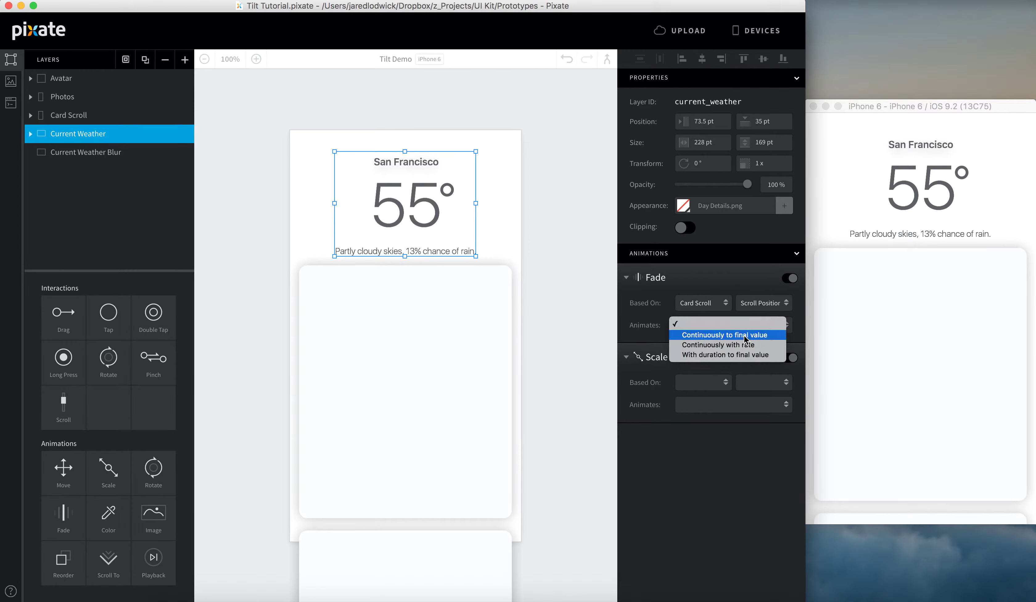
left_click(721, 327)
Set the fade's scroll range to 0–200 pt, fading to 0%, and test it.
left_click(679, 383)
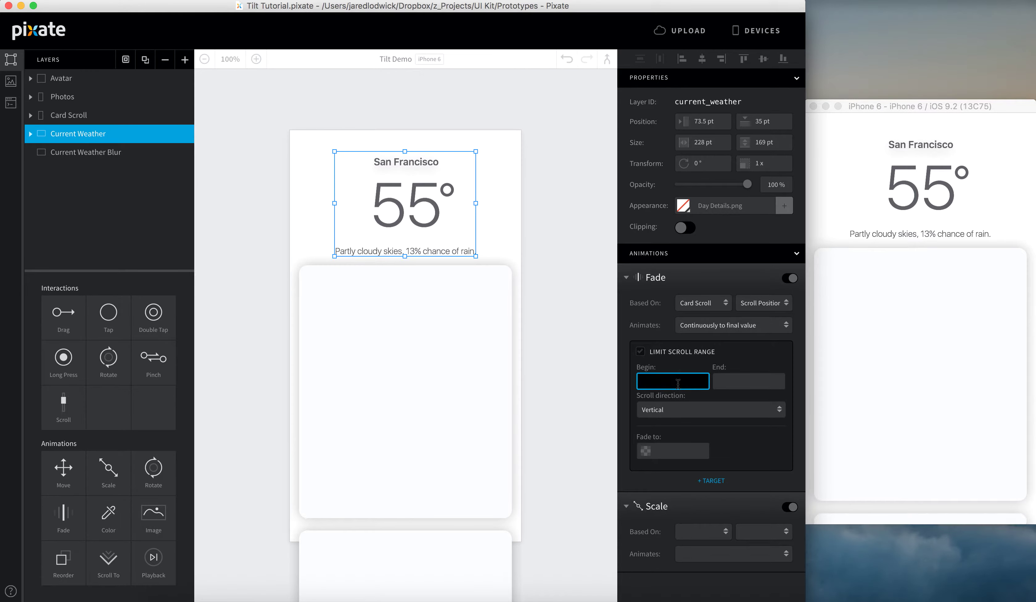
type("0")
left_click(720, 381)
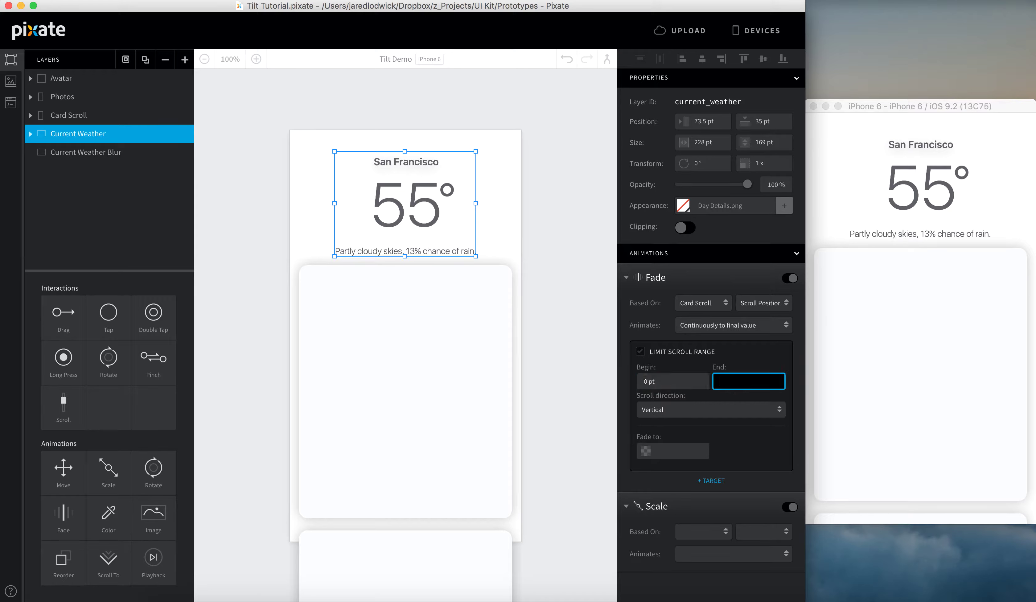
type("200")
key("Return")
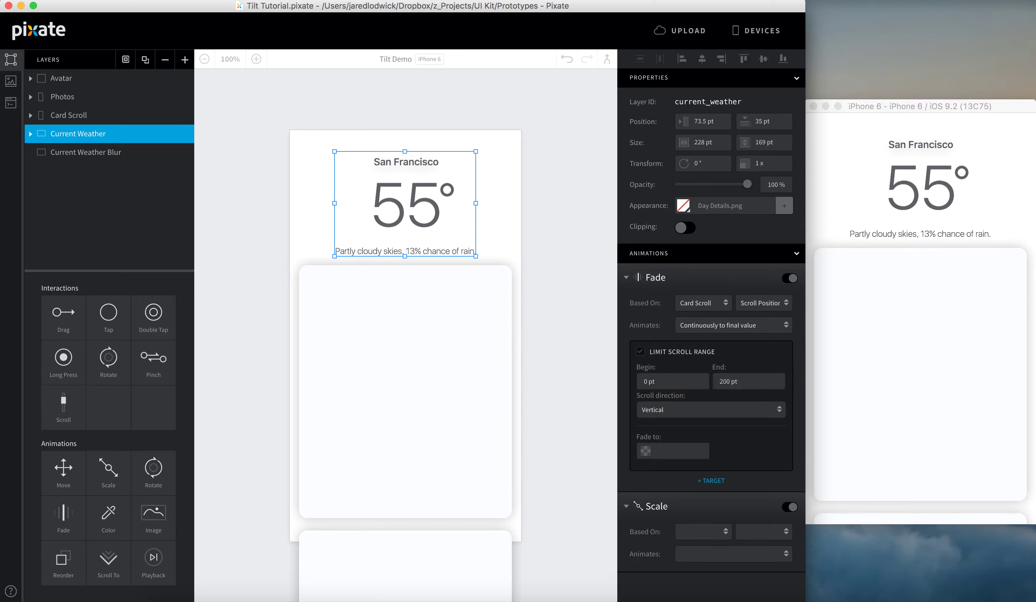
left_click(678, 448)
key("Return")
left_click_drag(935, 443, 925, 348)
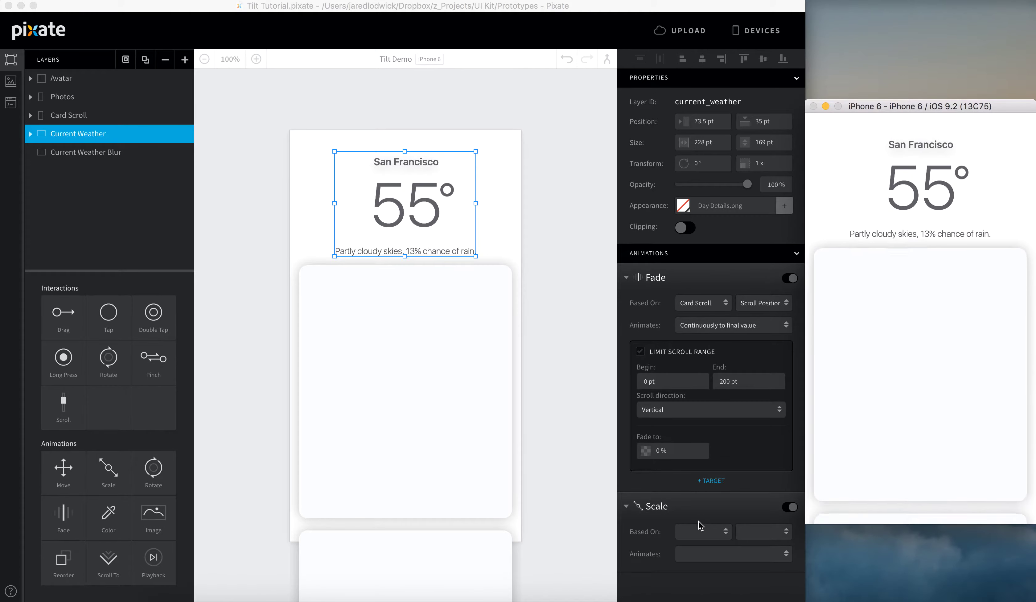
Base the Scale animation on Card Scroll's Scroll Position.
left_click(709, 532)
left_click(708, 538)
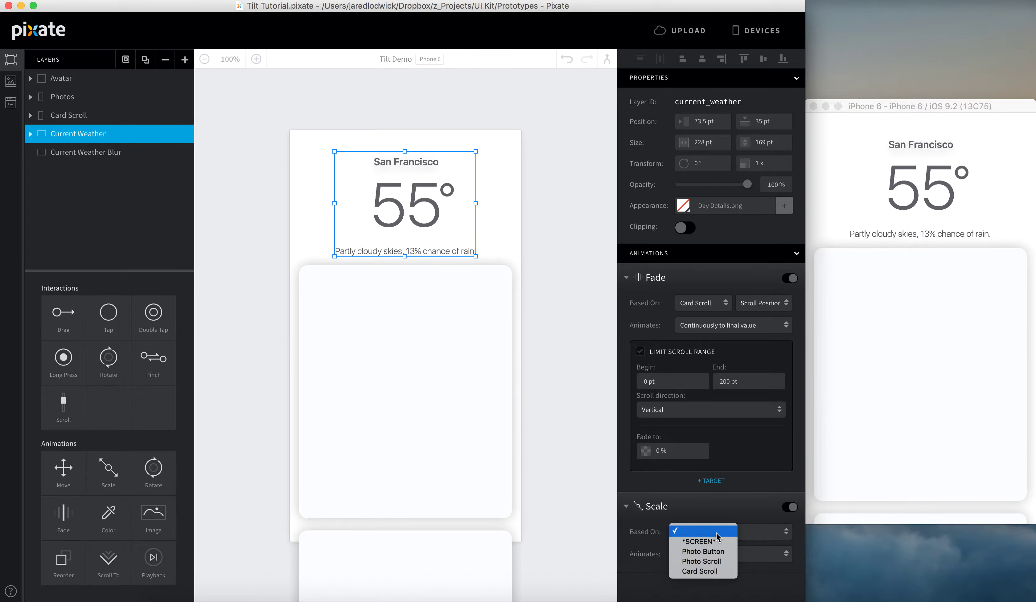
left_click(712, 570)
left_click(777, 533)
left_click(773, 551)
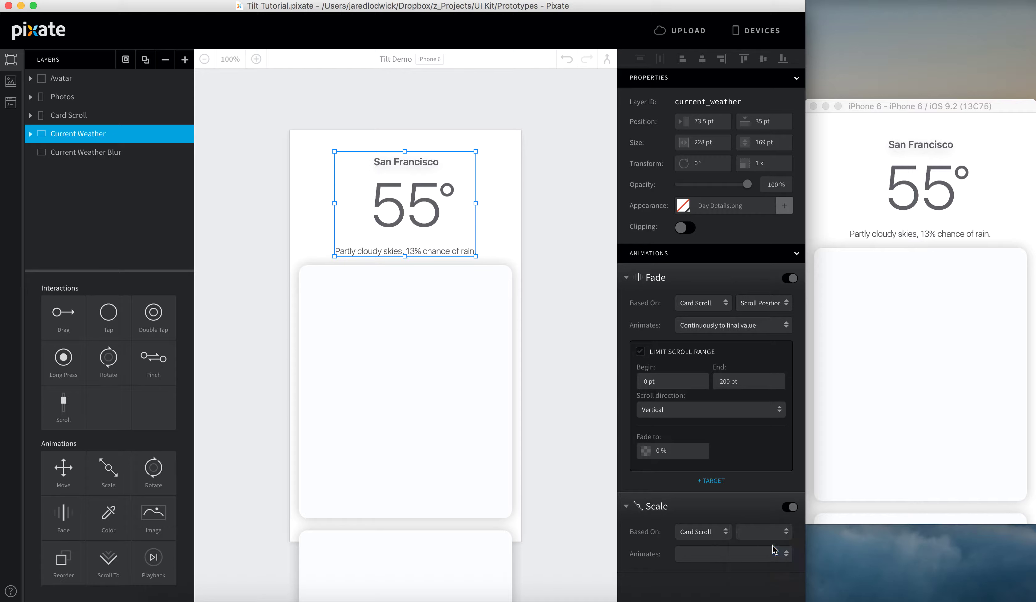
left_click(775, 533)
left_click(774, 521)
Make the scale continuous with a rate and limit its scroll range to begin at 0 pt.
left_click(721, 558)
left_click(719, 573)
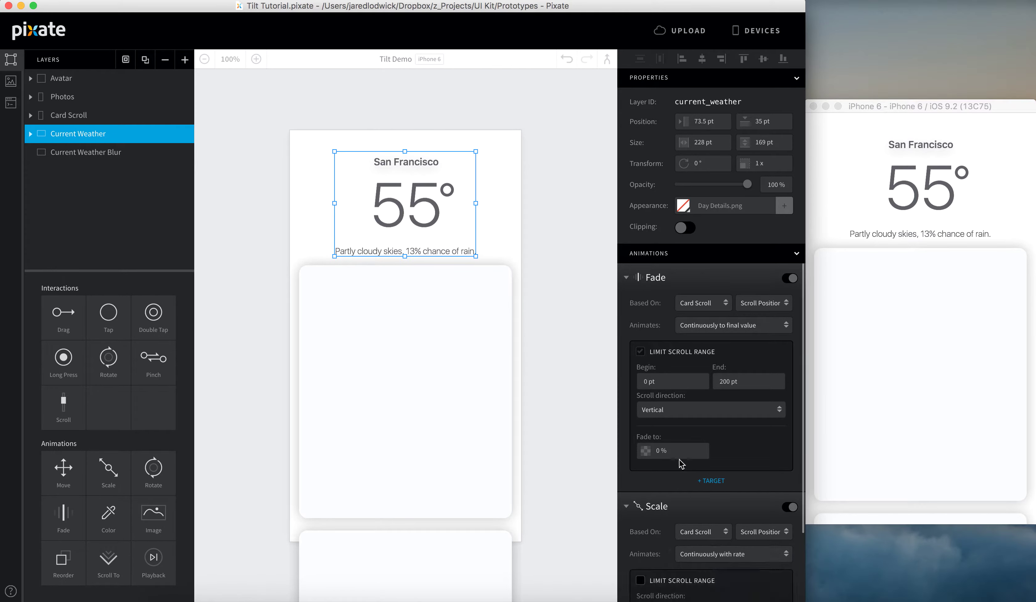
scroll(680, 461, "down", 3)
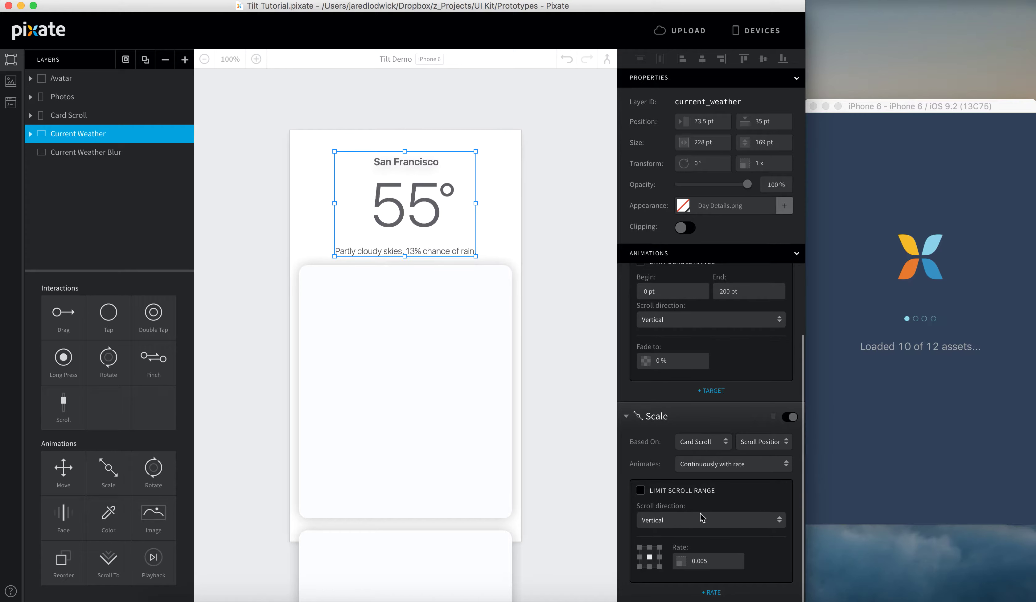
left_click(641, 491)
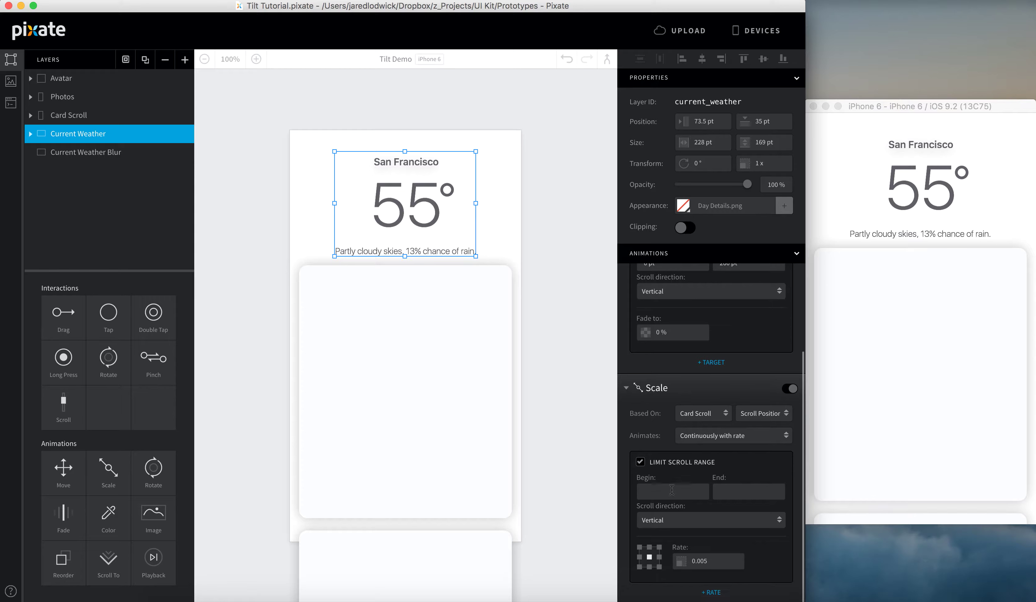
left_click(673, 492)
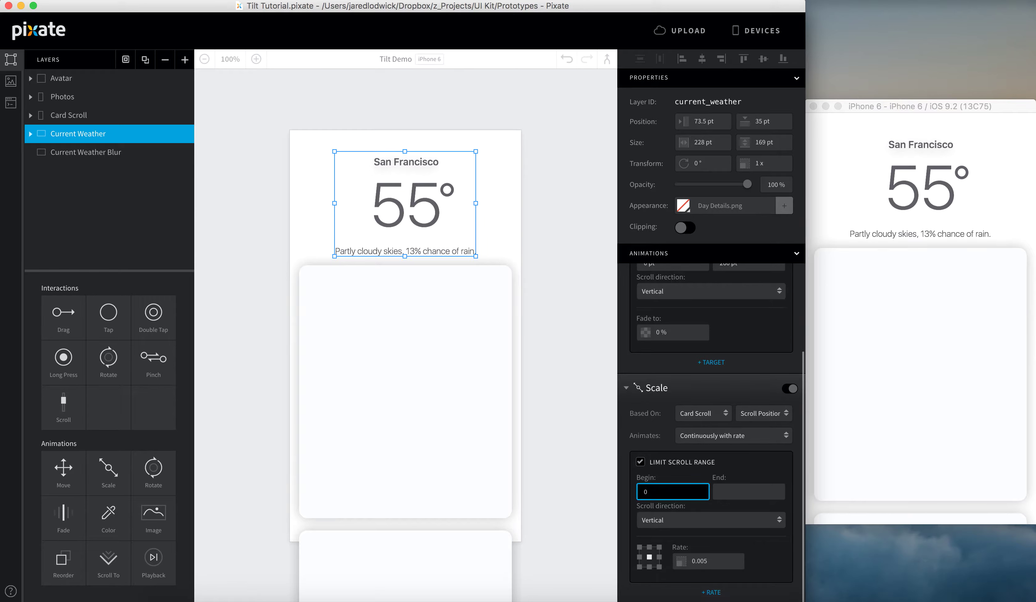
type("0")
key("Return")
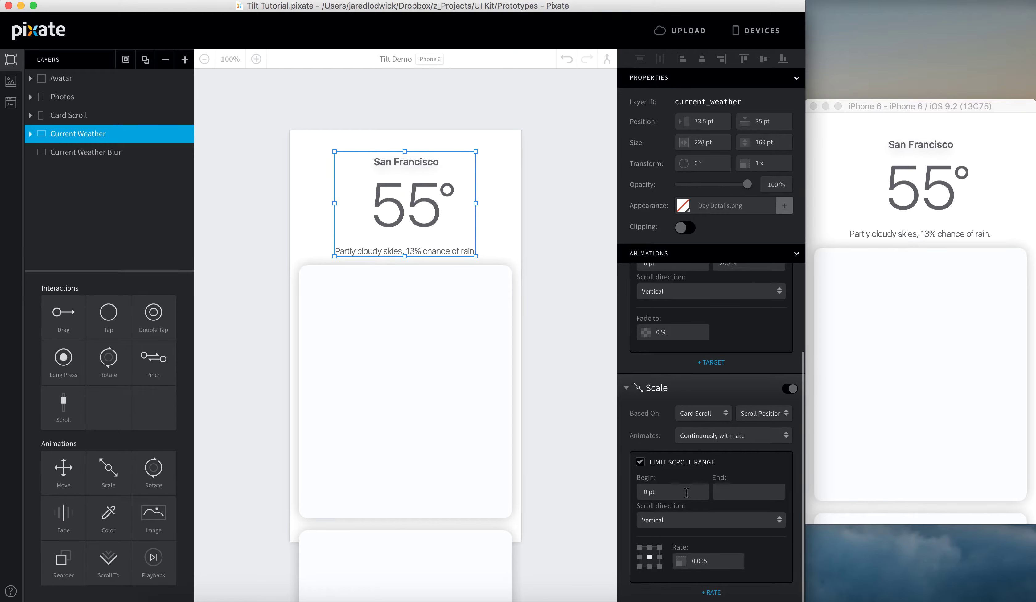
left_click(957, 286)
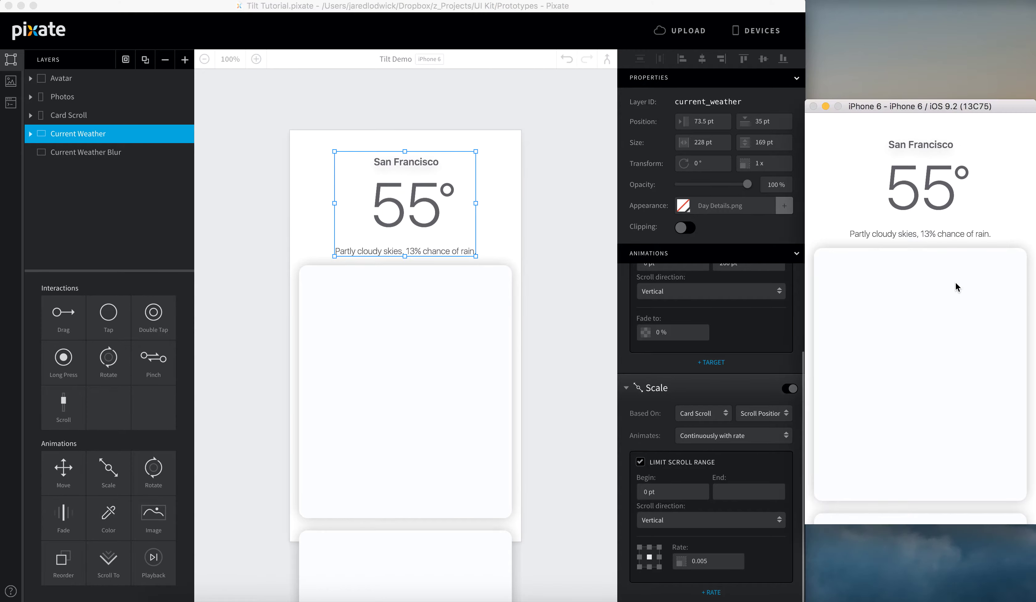
Clear the scale range's begin value and test the header scaling in the preview.
left_click(683, 496)
key("BackSpace")
key("BackSpace")
key("BackSpace")
key("BackSpace")
key("Tab")
left_click(851, 379)
left_click_drag(931, 341, 941, 244)
Set the scale range to begin at 0 pt with no end value, and test again.
left_click(666, 491)
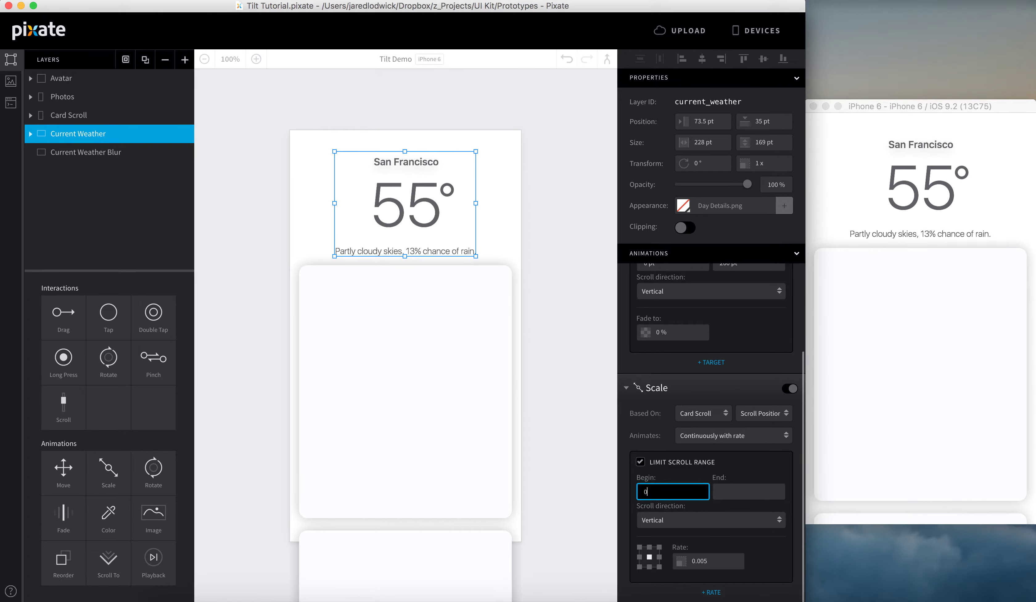
type("0")
key("Tab")
key("Return")
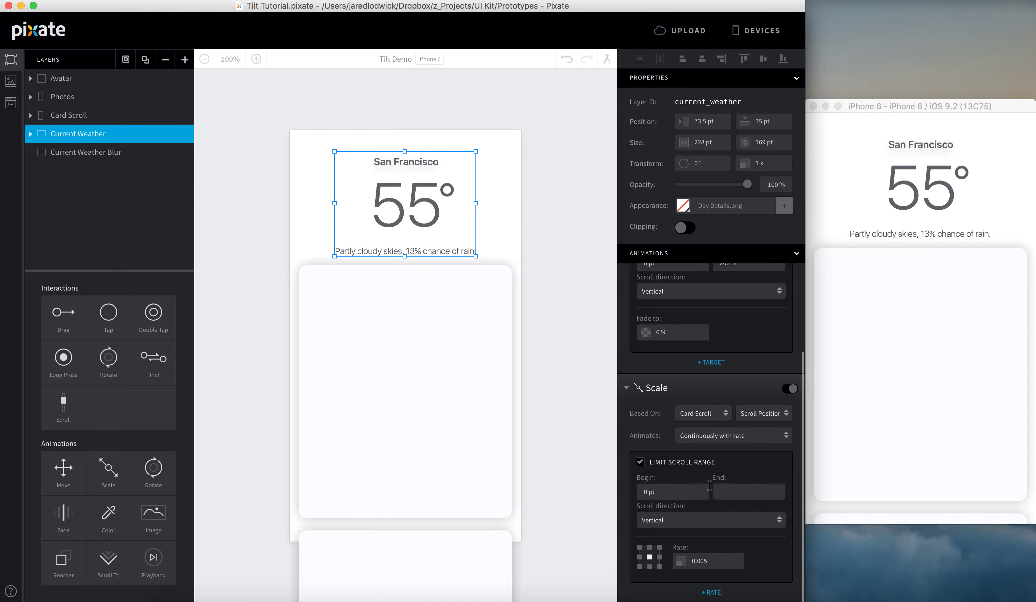
left_click(942, 399)
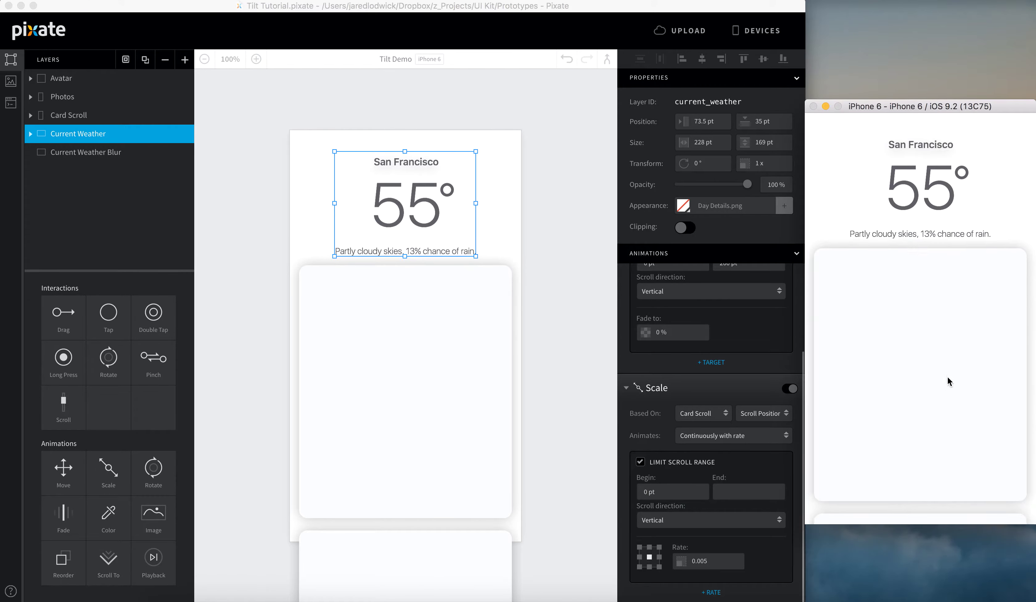
left_click_drag(957, 386, 959, 315)
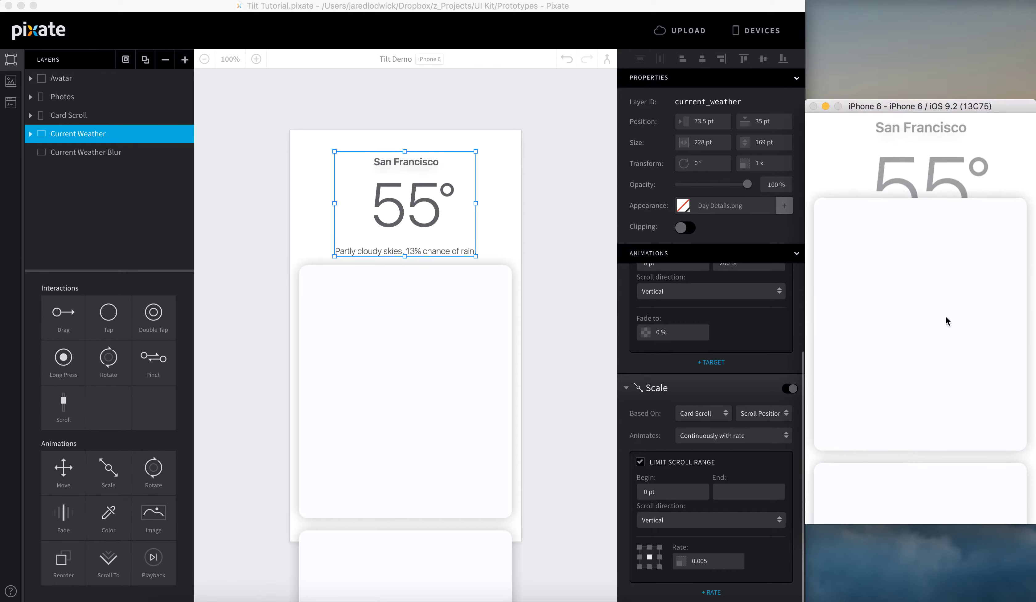
Change the scale rate to -0.0005 and check the header shrinks as cards scroll up.
left_click(717, 561)
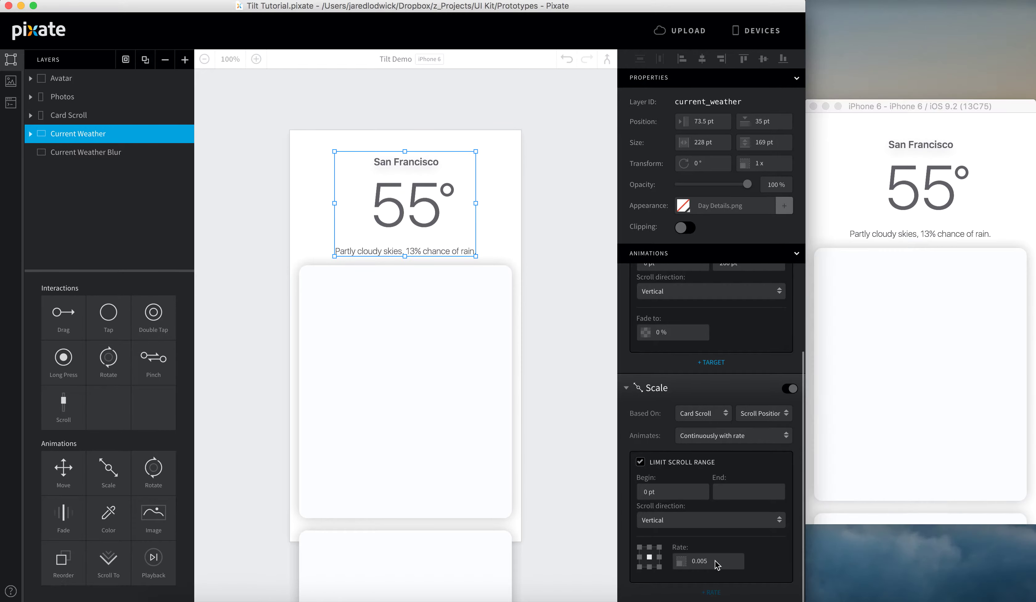
left_click(717, 561)
left_click(692, 561)
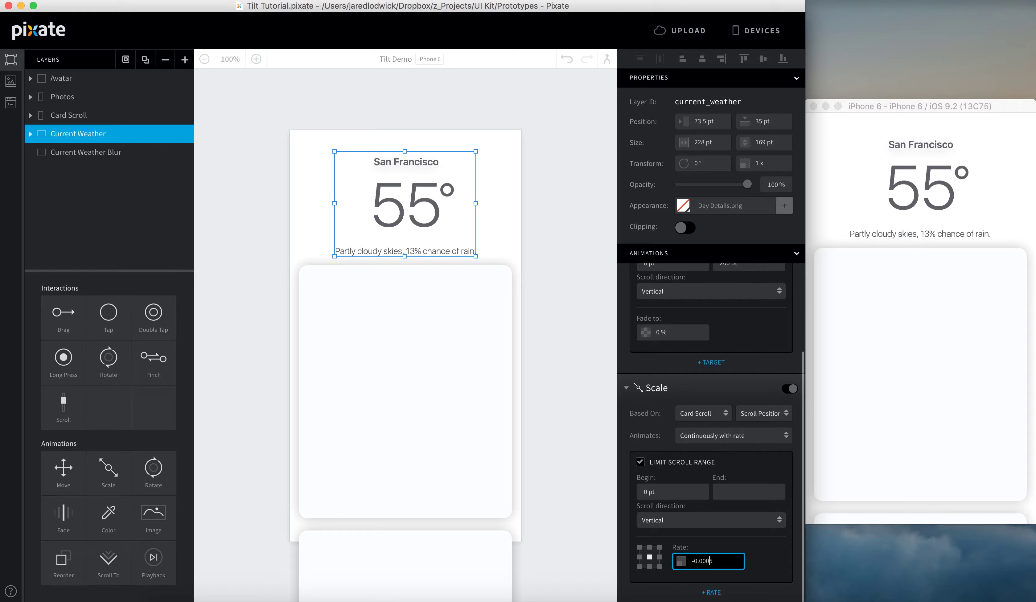
key("Return")
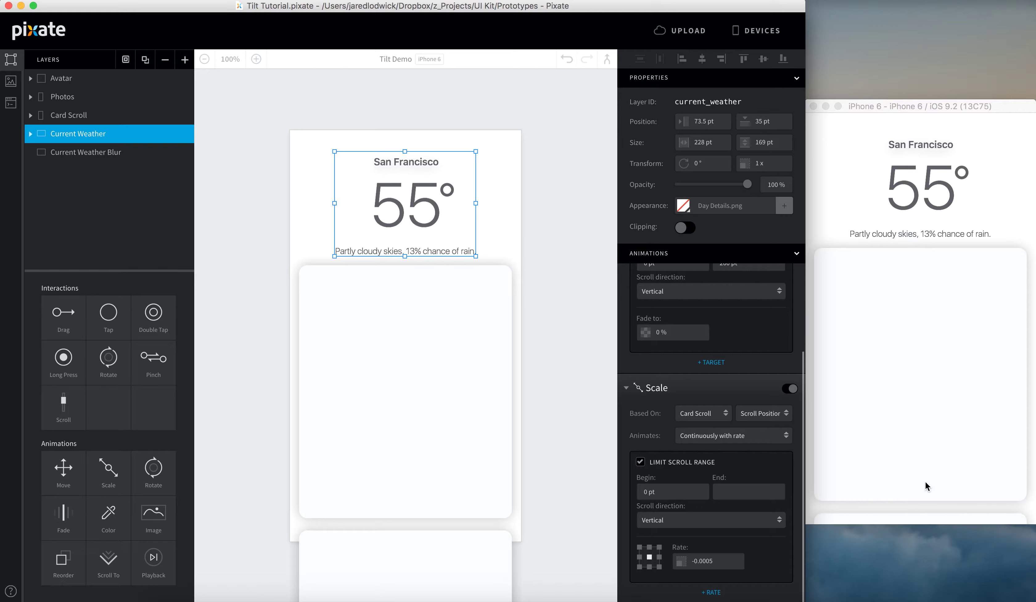
left_click(937, 454)
left_click_drag(937, 455, 917, 561)
left_click_drag(903, 453, 910, 503)
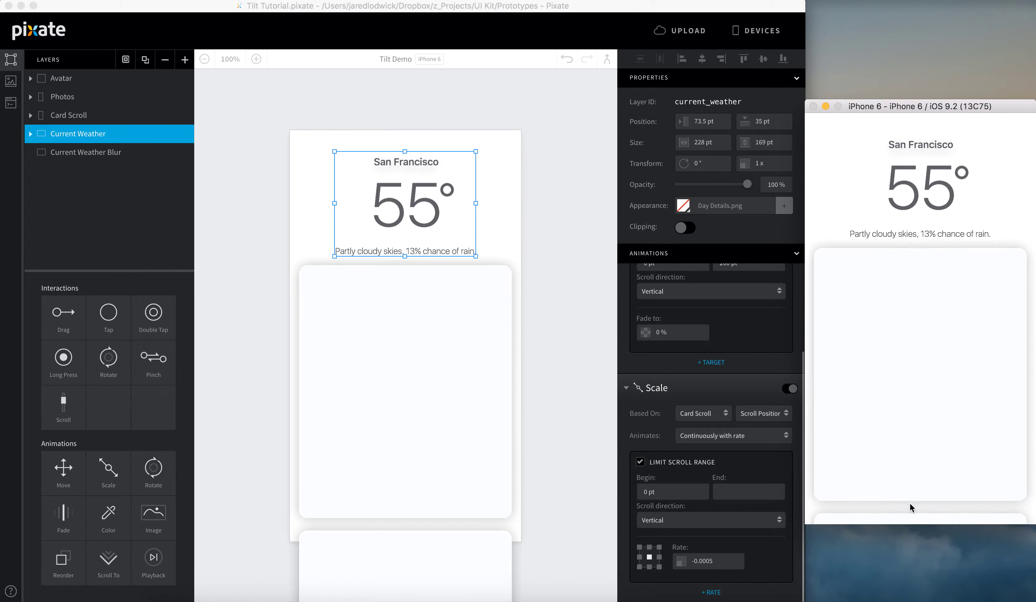
Recheck the header fade in the preview, then select Current Weather Blur and drag its opacity slider.
key("super+Tab")
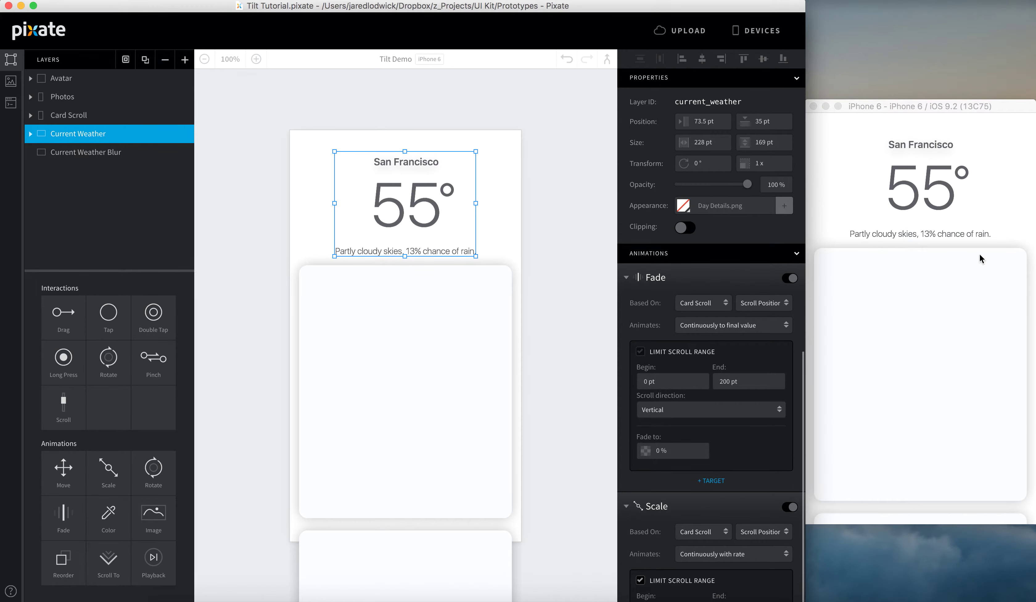
left_click_drag(924, 354, 950, 241)
left_click(53, 155)
left_click(79, 153)
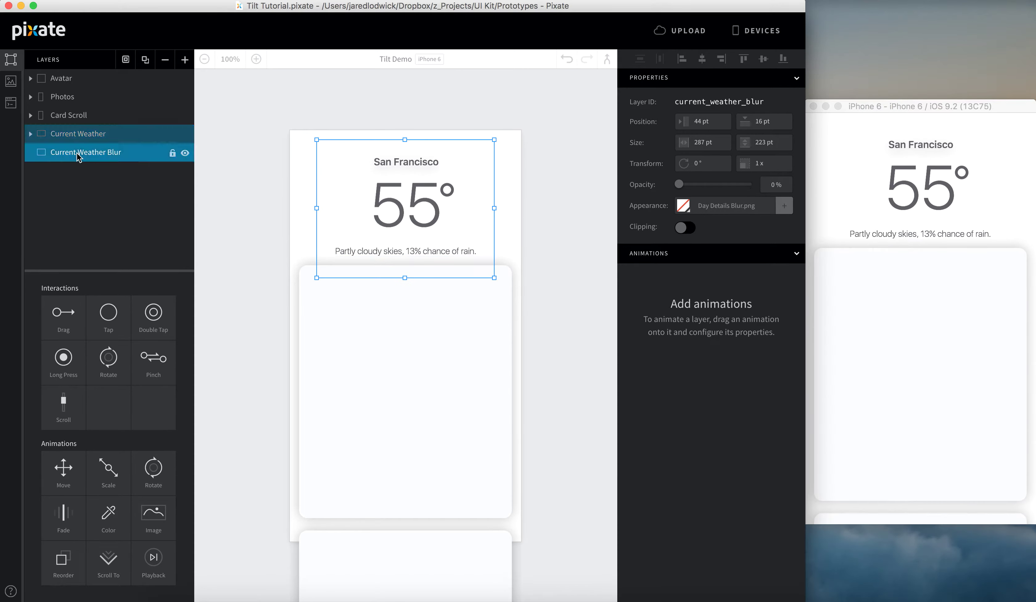
left_click_drag(678, 184, 522, 186)
In Sketch, draw a borderless rectangle over the San Francisco header.
key("super+Tab")
key("super+Tab")
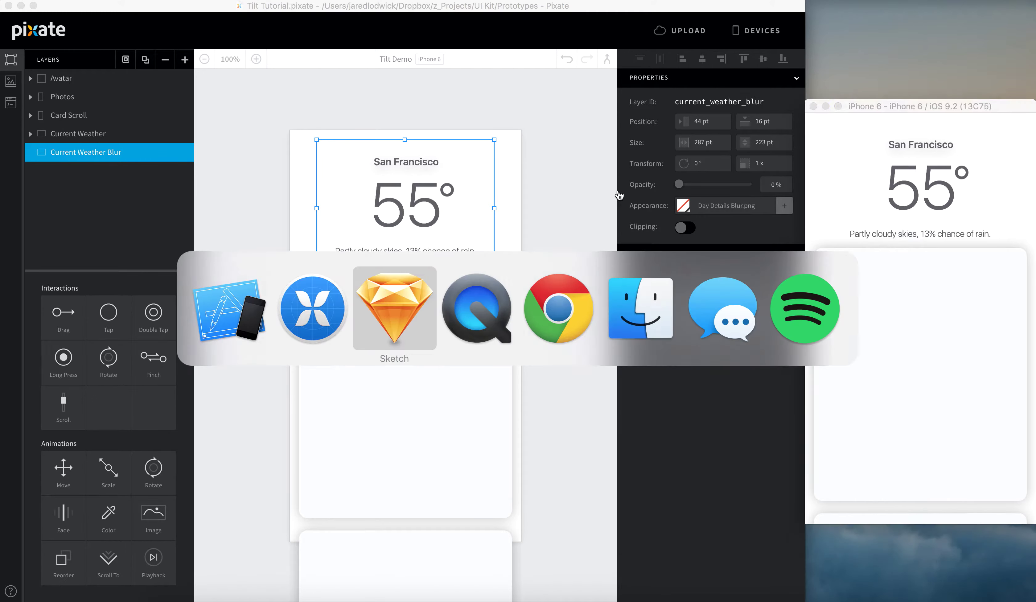
scroll(514, 140, "up", 6)
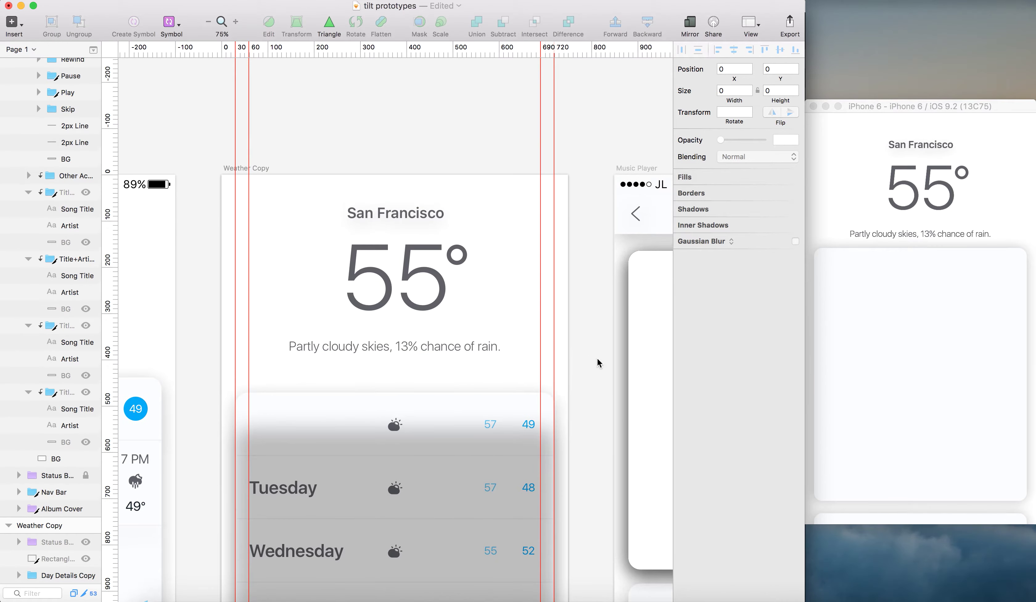
key("r")
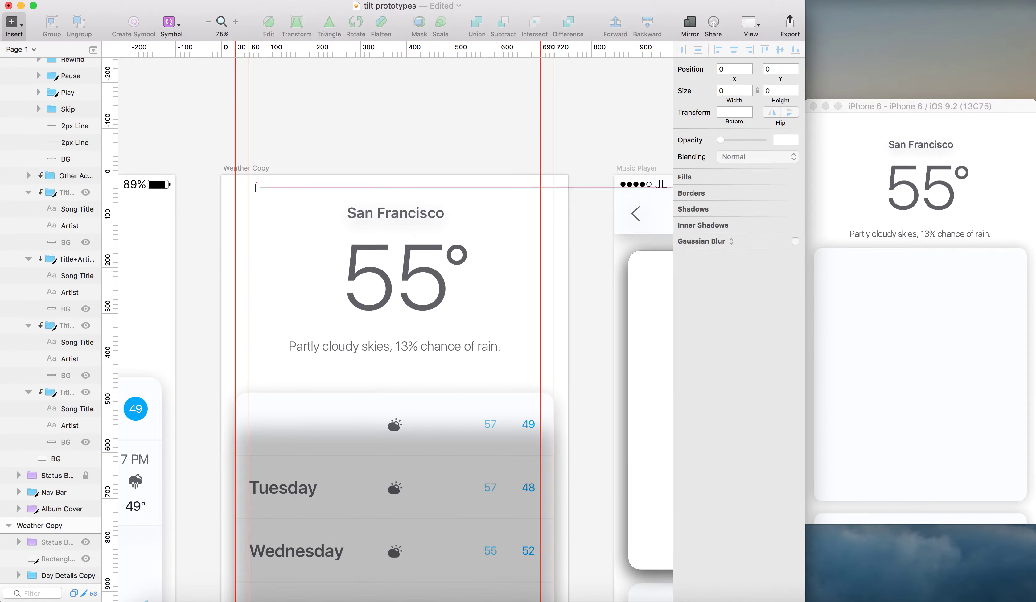
left_click_drag(257, 187, 533, 370)
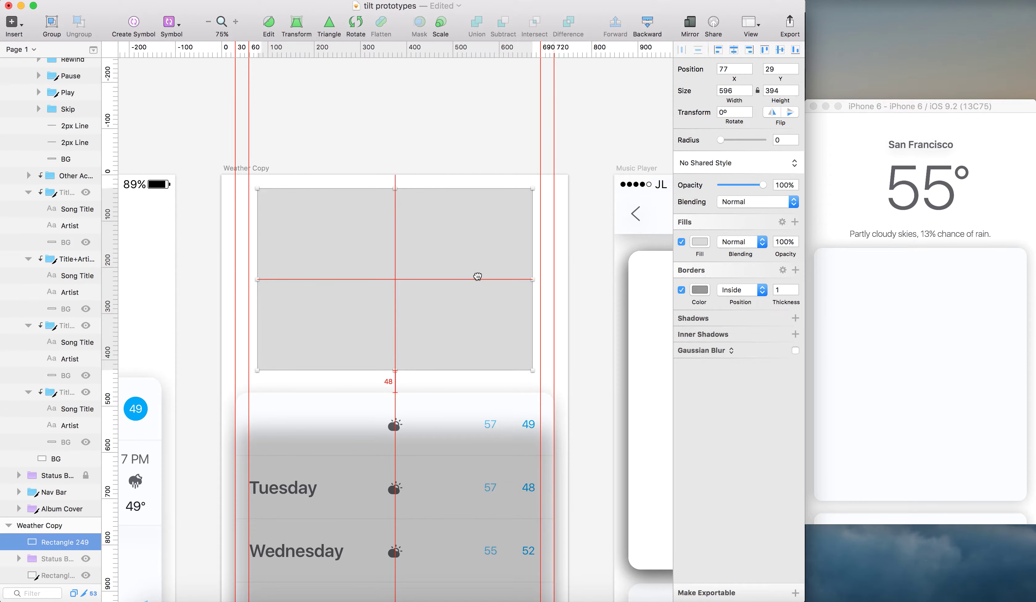
left_click(682, 288)
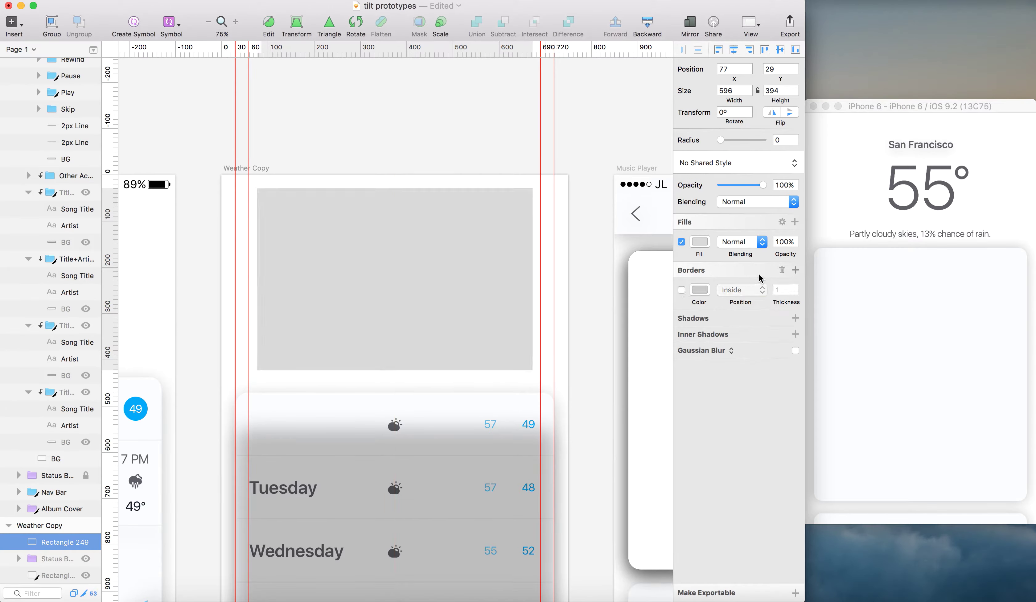
left_click(783, 270)
Fill the rectangle with white at 0 alpha.
left_click(700, 242)
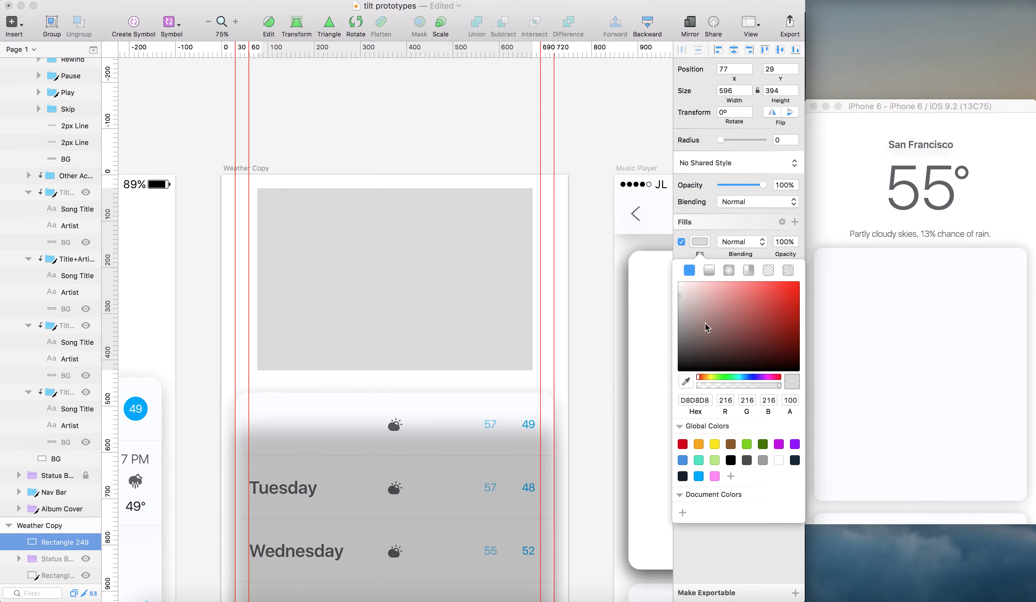
left_click_drag(692, 309, 679, 283)
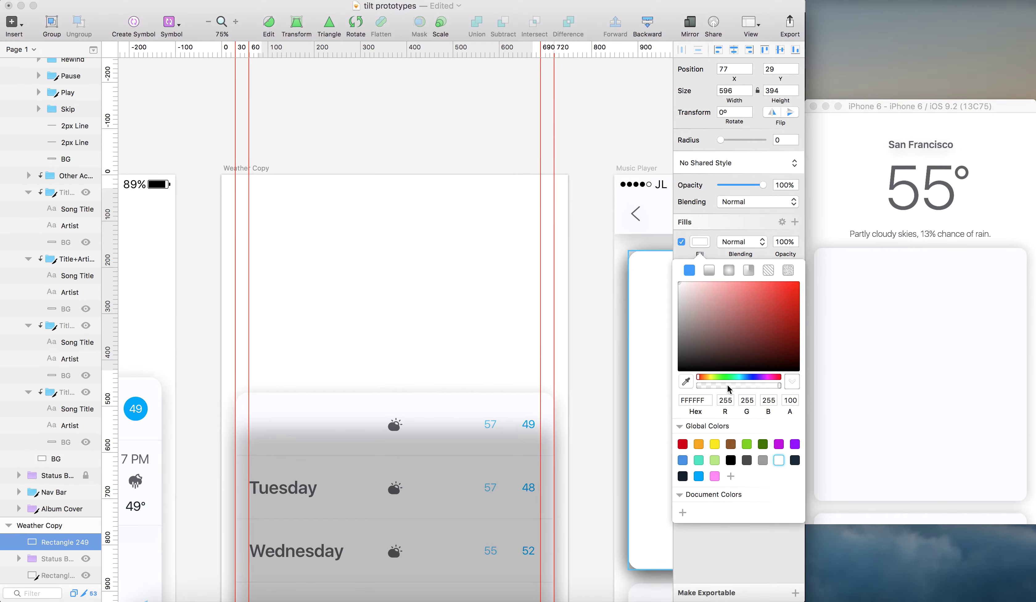
left_click_drag(763, 385, 671, 400)
left_click(703, 243)
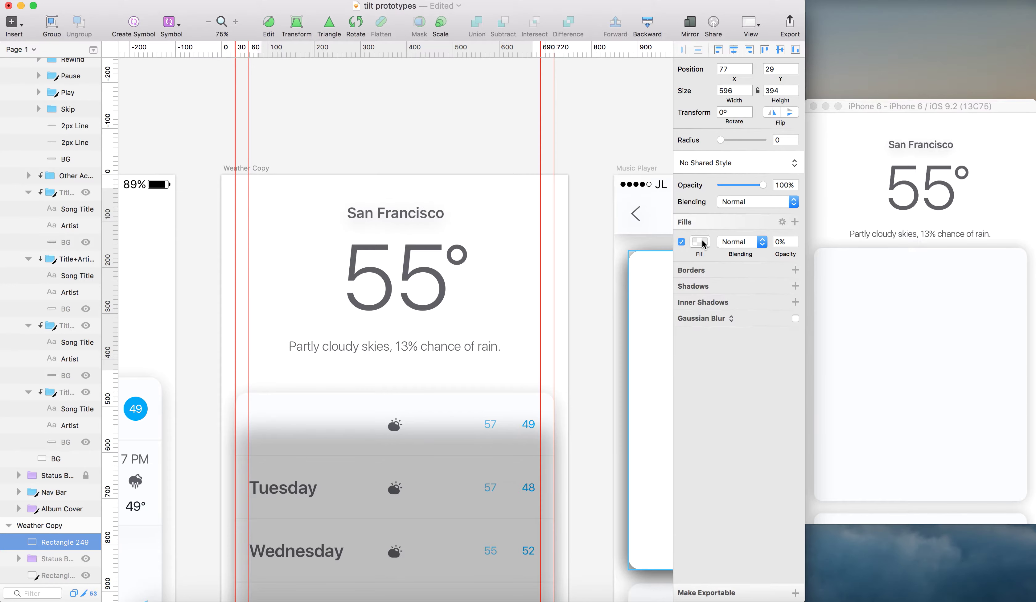
Apply a 20px background blur to the rectangle.
left_click(795, 318)
left_click(704, 318)
left_click(716, 349)
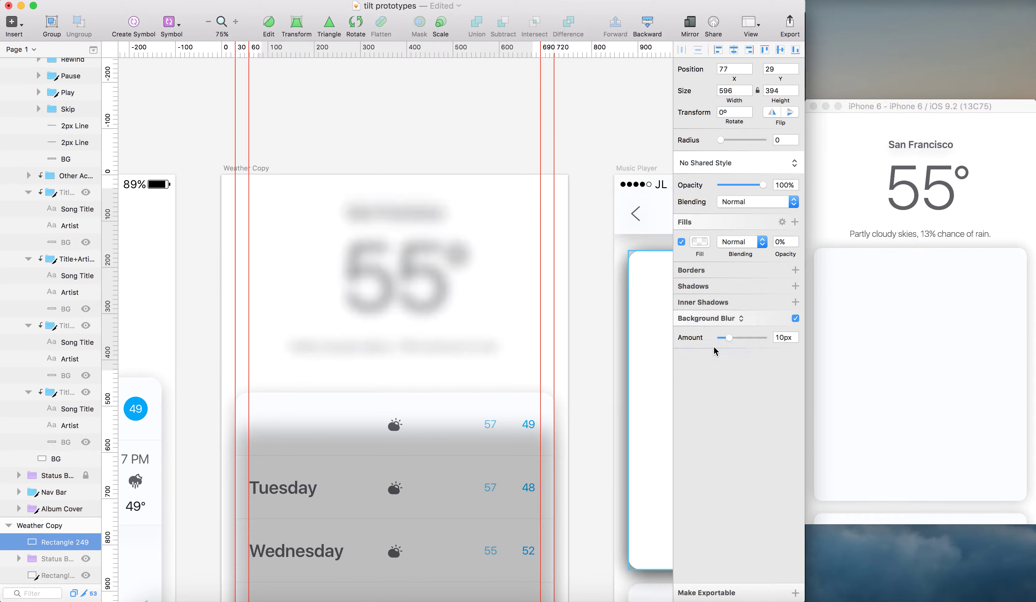
left_click(785, 337)
type("20")
key("Return")
Extend the rectangle's top edge upward, making it 596 × 407.
left_click(434, 232)
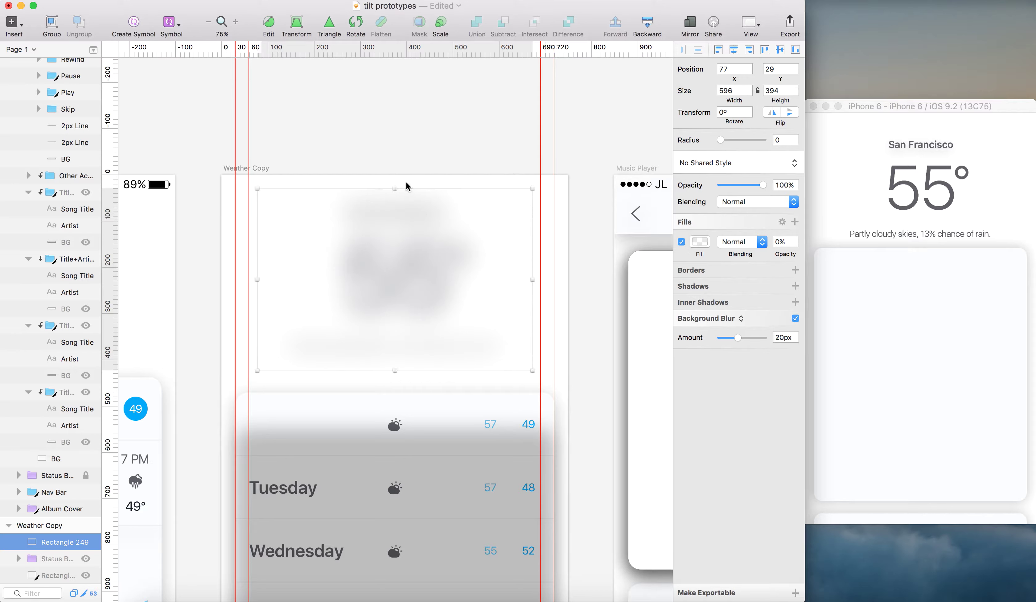
left_click_drag(395, 188, 394, 183)
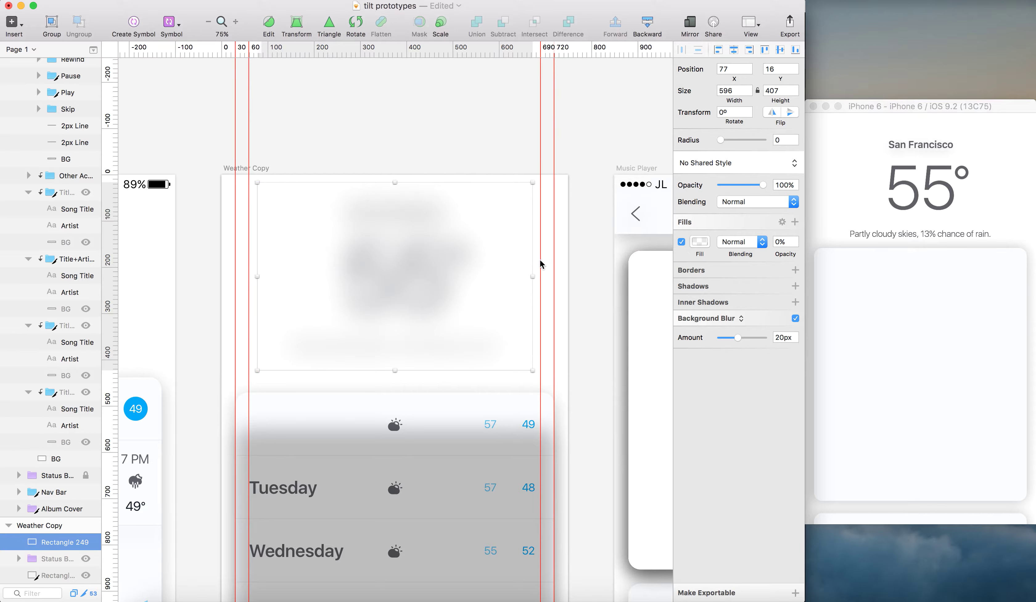
left_click(449, 33)
left_click(433, 145)
Raise the blur layer's opacity and add Fade and Scale animations to Current Weather Blur.
key("super+Tab")
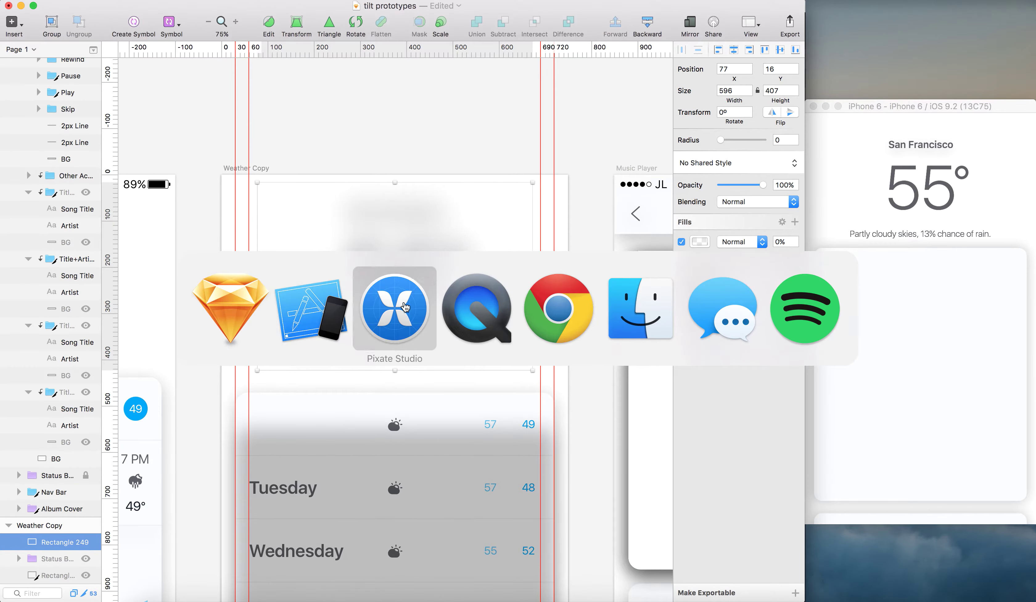
left_click(404, 306)
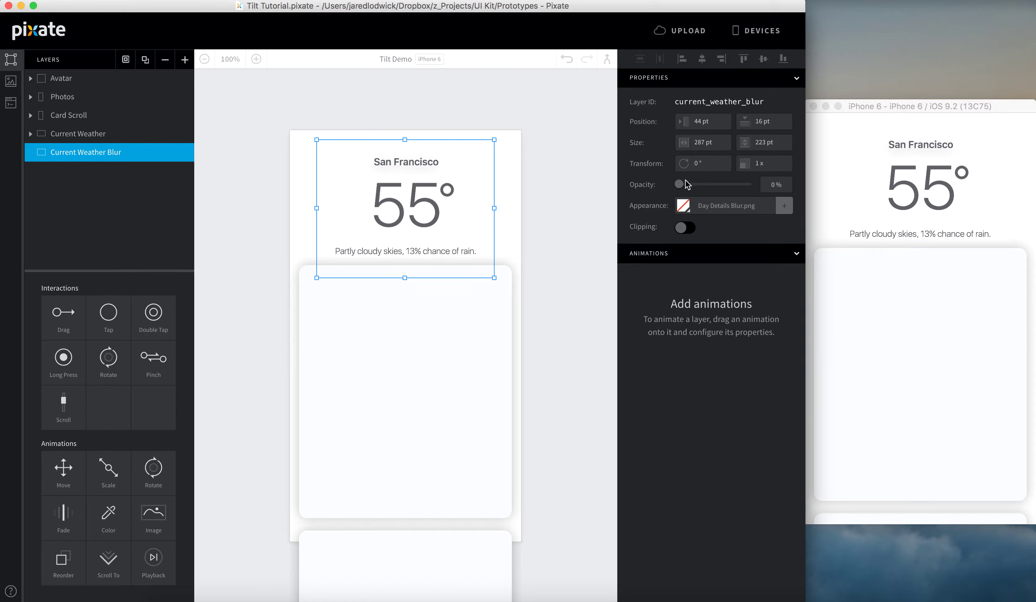
left_click_drag(682, 182, 569, 195)
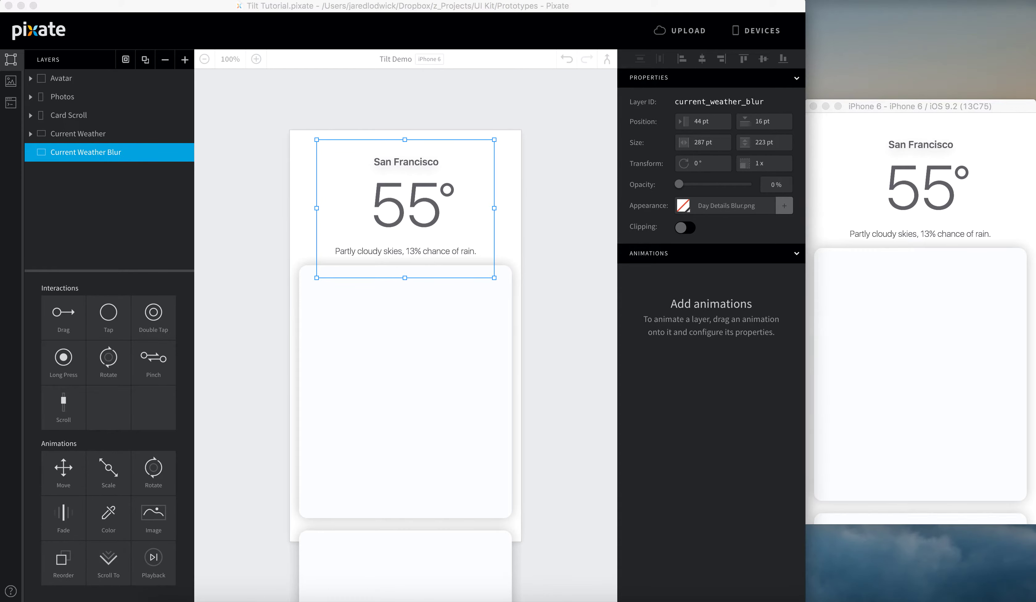
left_click(63, 525)
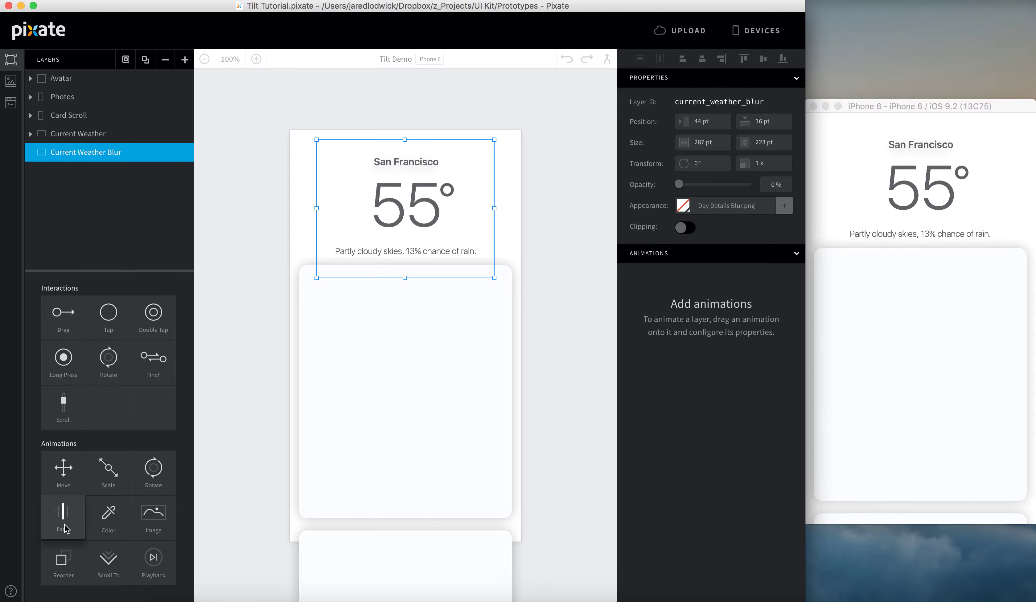
left_click_drag(63, 358, 83, 154)
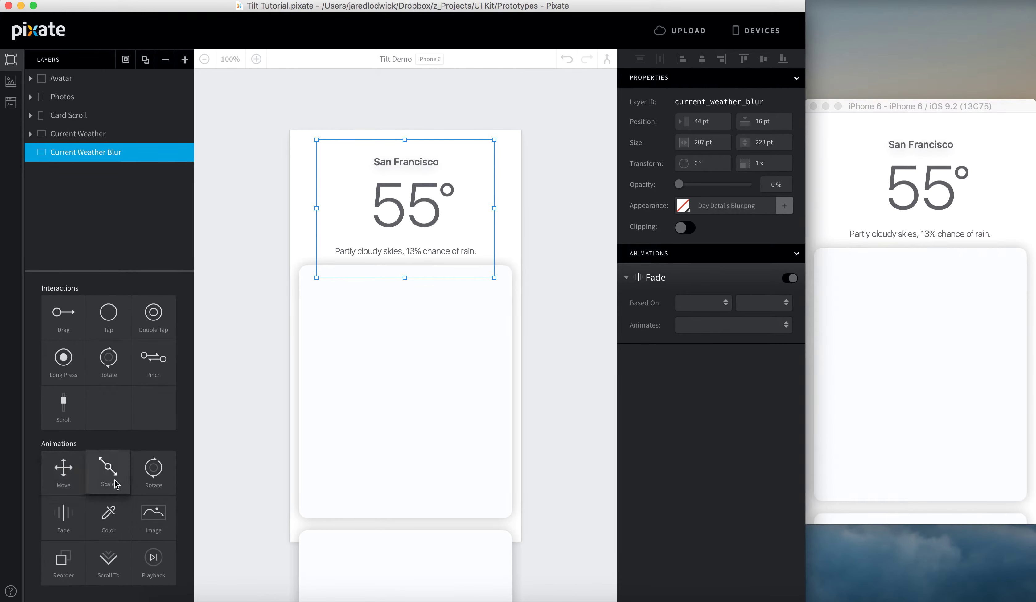
left_click_drag(116, 484, 82, 152)
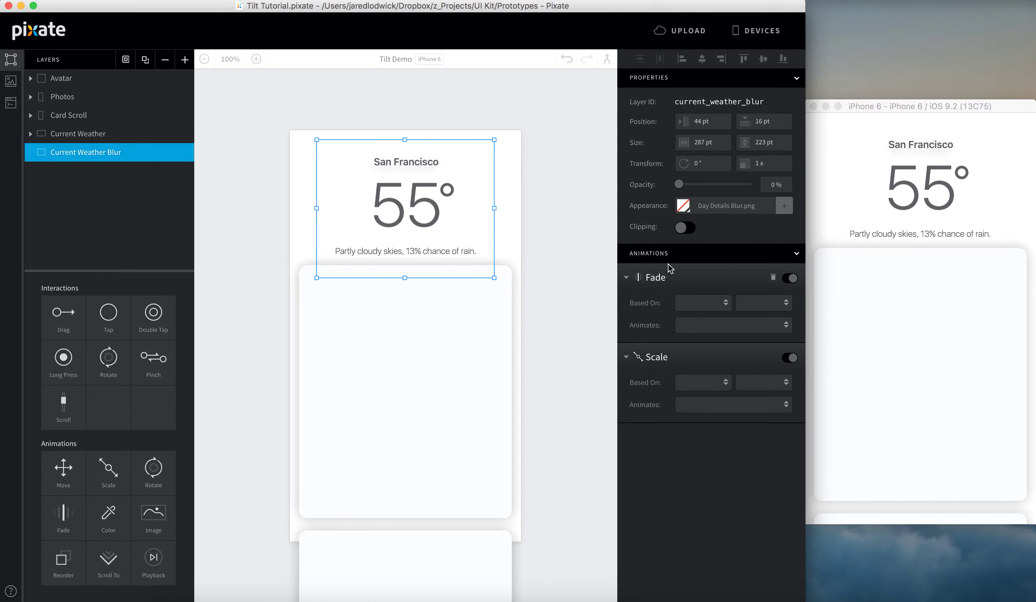
Drive the Fade continuously by Card Scroll position over 0–200 pt, fading to 100%.
left_click(709, 304)
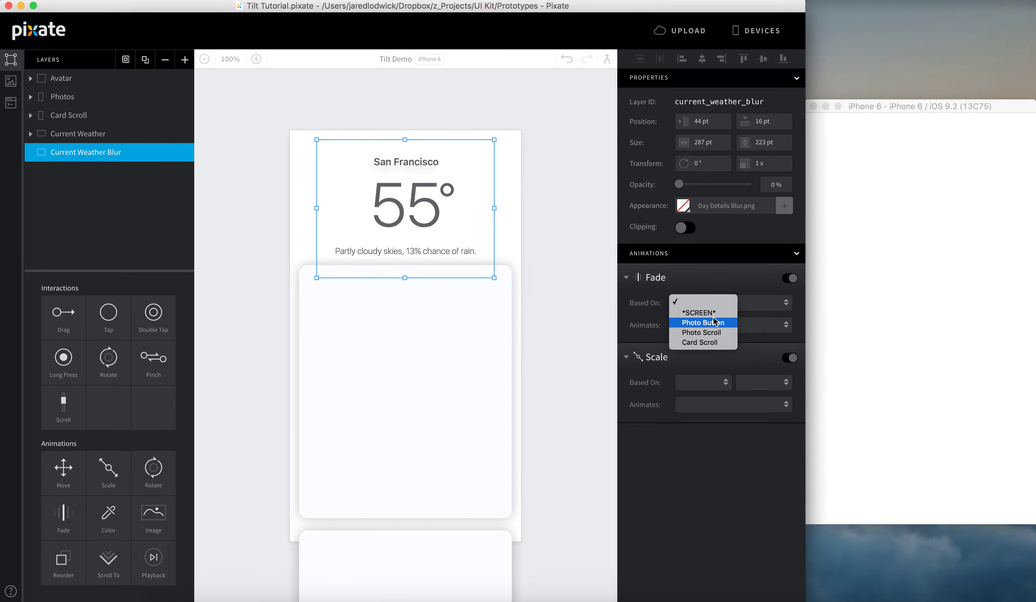
left_click(718, 344)
left_click(765, 302)
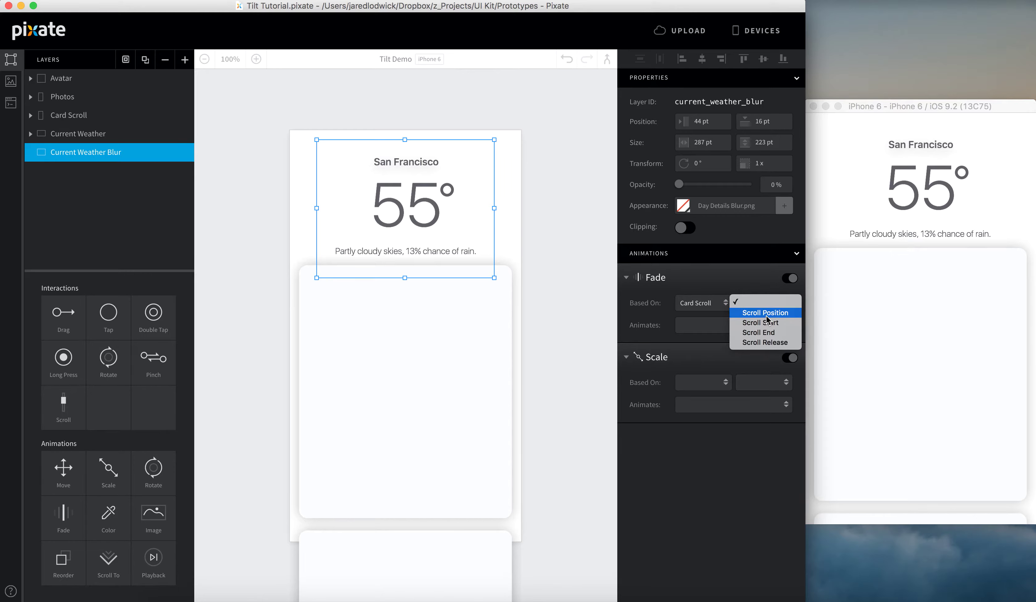
left_click(765, 313)
left_click(722, 328)
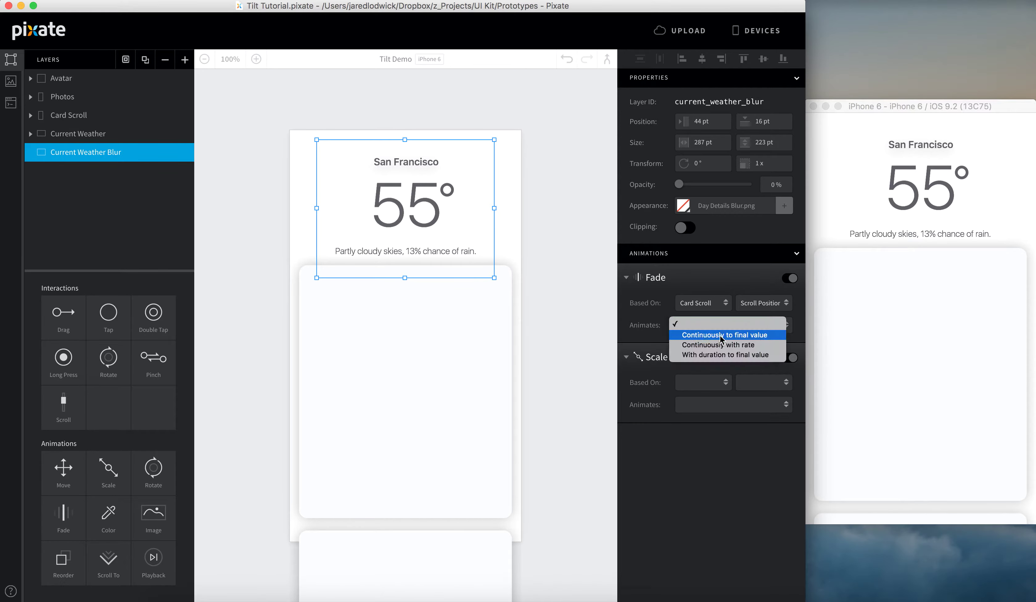
left_click(721, 340)
left_click(677, 380)
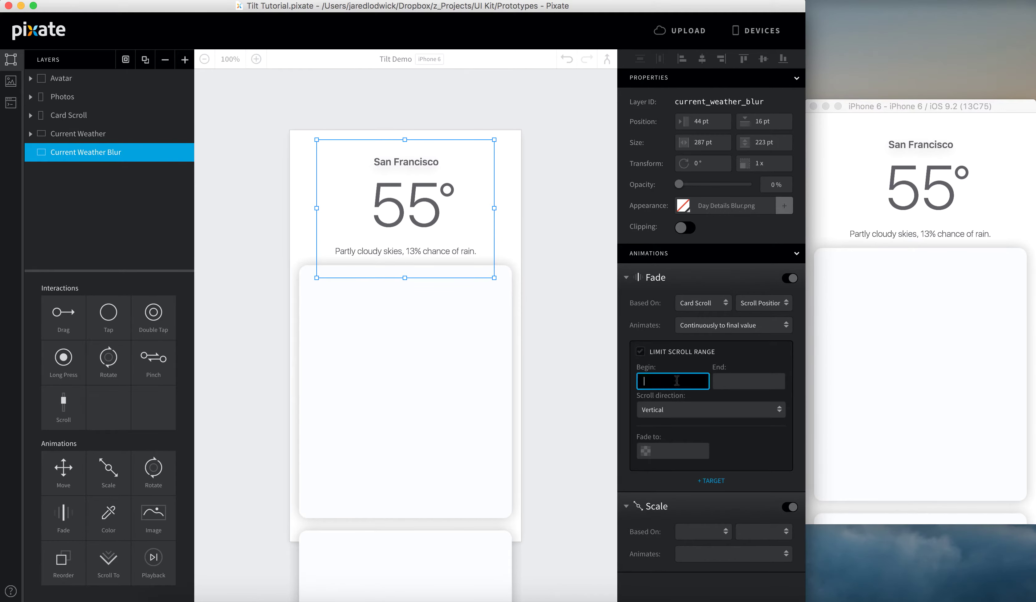
type("0")
key("Tab")
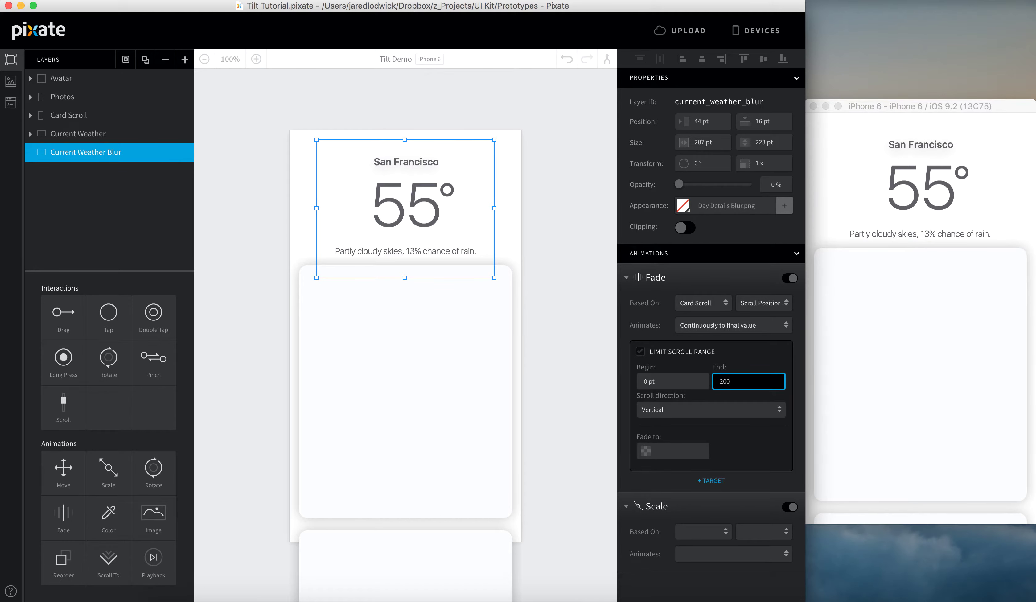
key("Tab")
type("100")
key("Return")
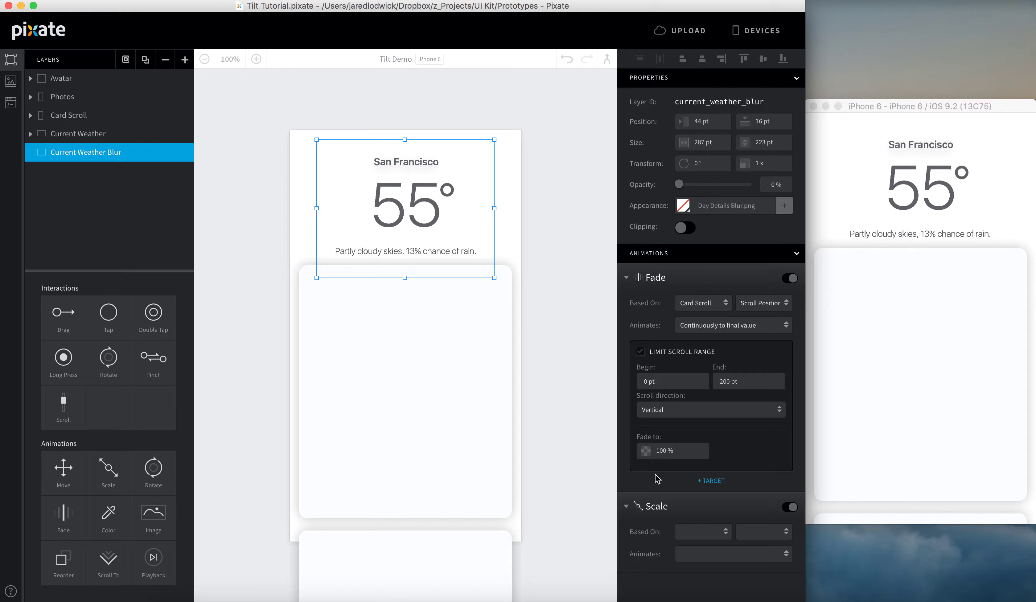
Drive the Scale continuously by Card Scroll position, limited to begin at 0, rate -0.0005.
left_click(708, 531)
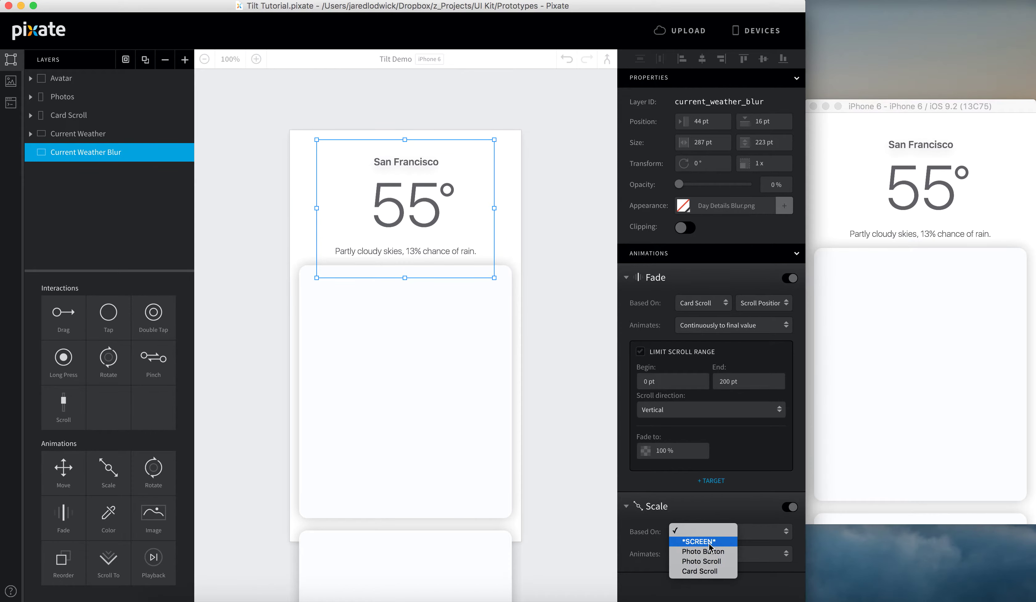
left_click(703, 570)
left_click(760, 534)
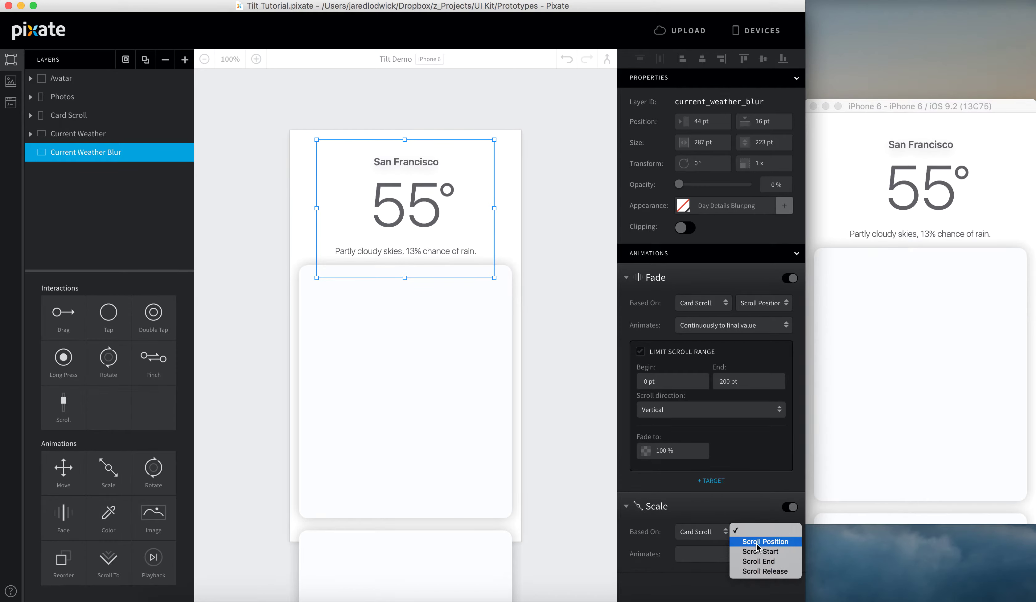
left_click(761, 542)
left_click(744, 553)
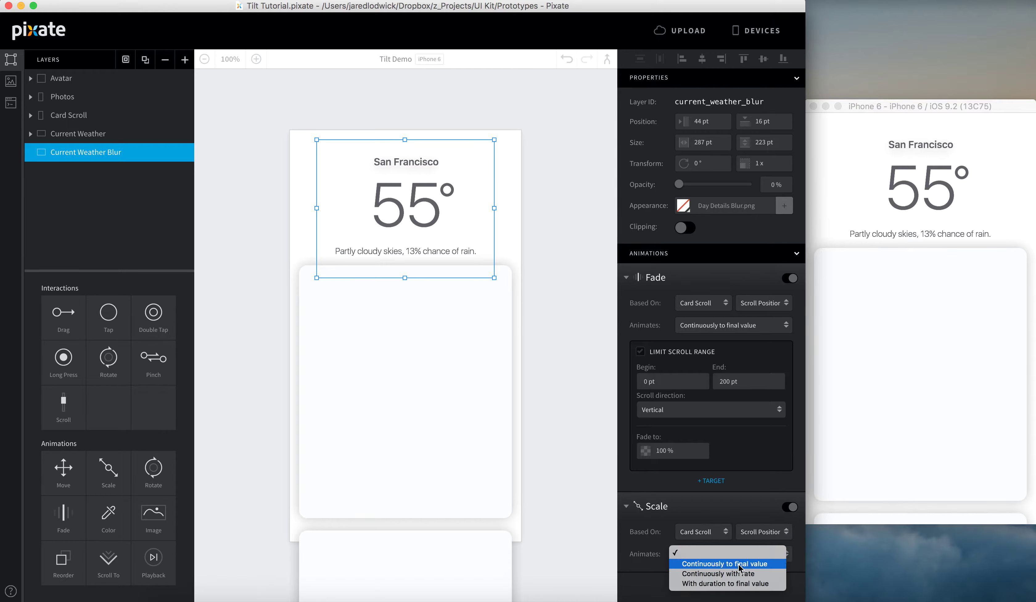
left_click(739, 566)
scroll(699, 446, "down", 2)
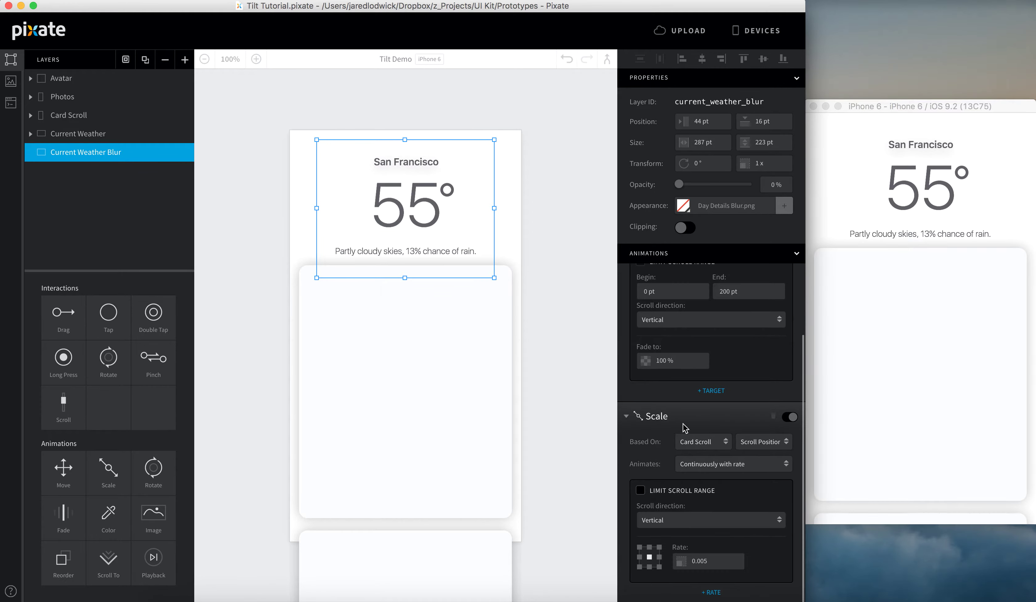
left_click(638, 490)
left_click(656, 517)
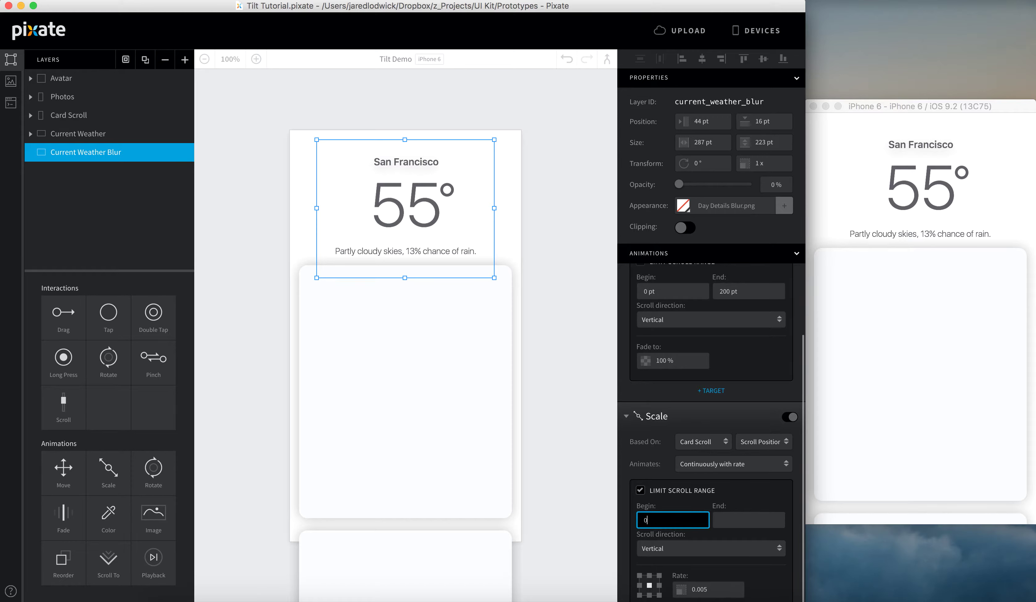
type("0")
key("Tab")
key("Tab")
key("Tab")
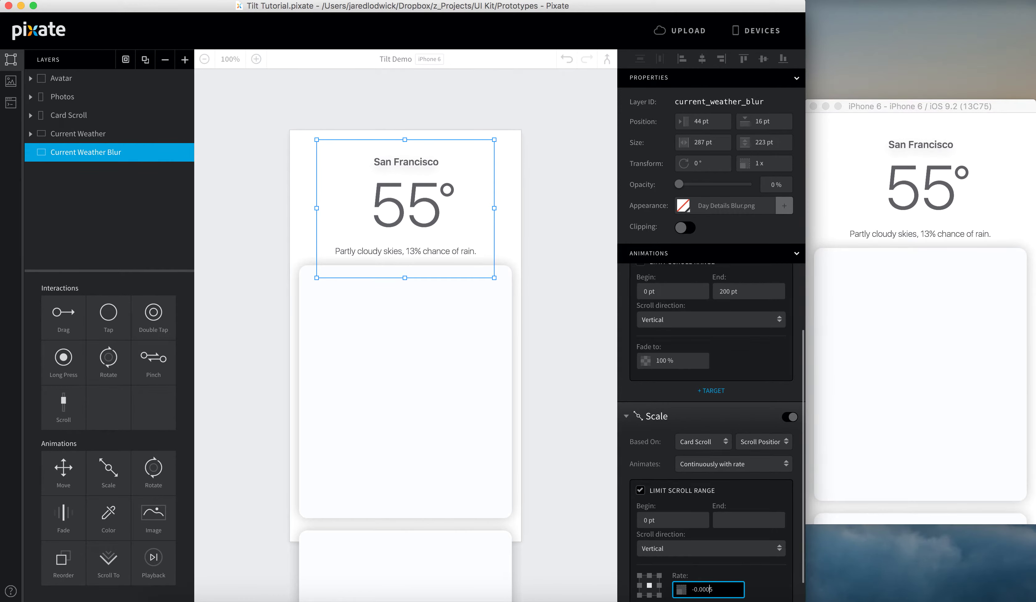
key("Return")
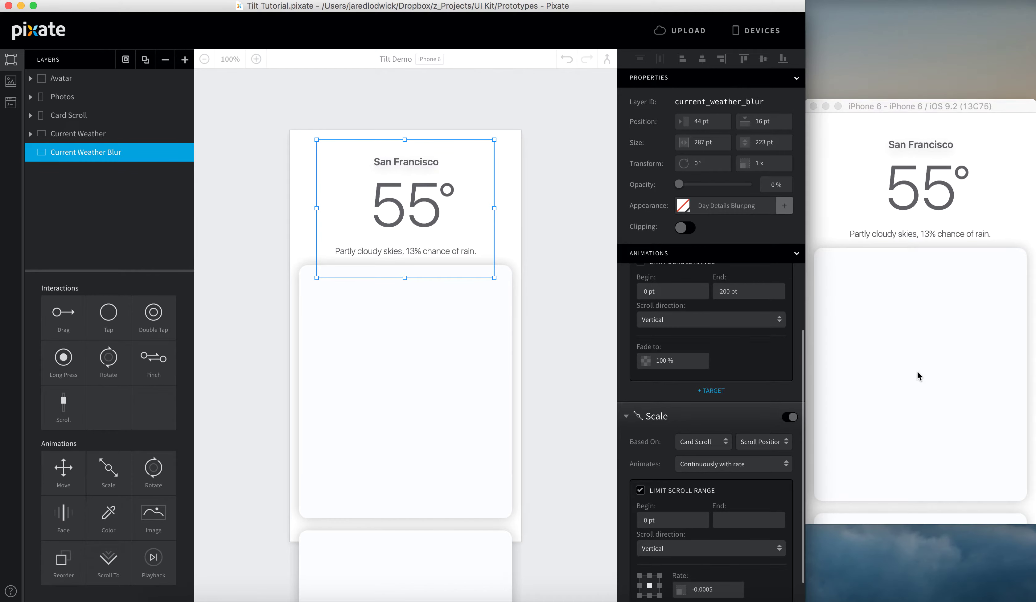
Scroll the cards in the simulator, then select and expand the Card Scroll group.
left_click_drag(926, 382, 935, 340)
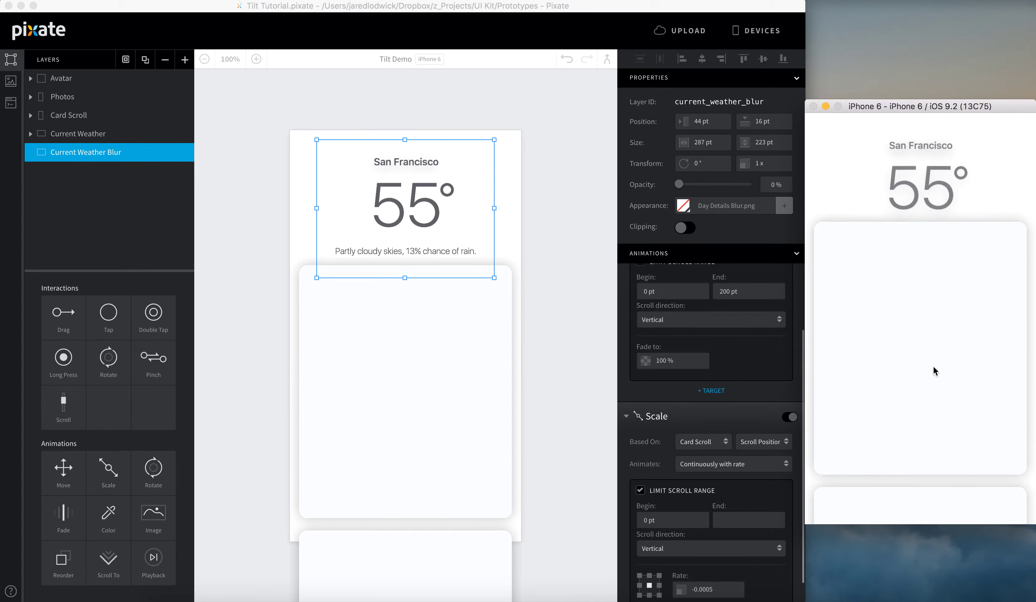
left_click(70, 118)
left_click(69, 115)
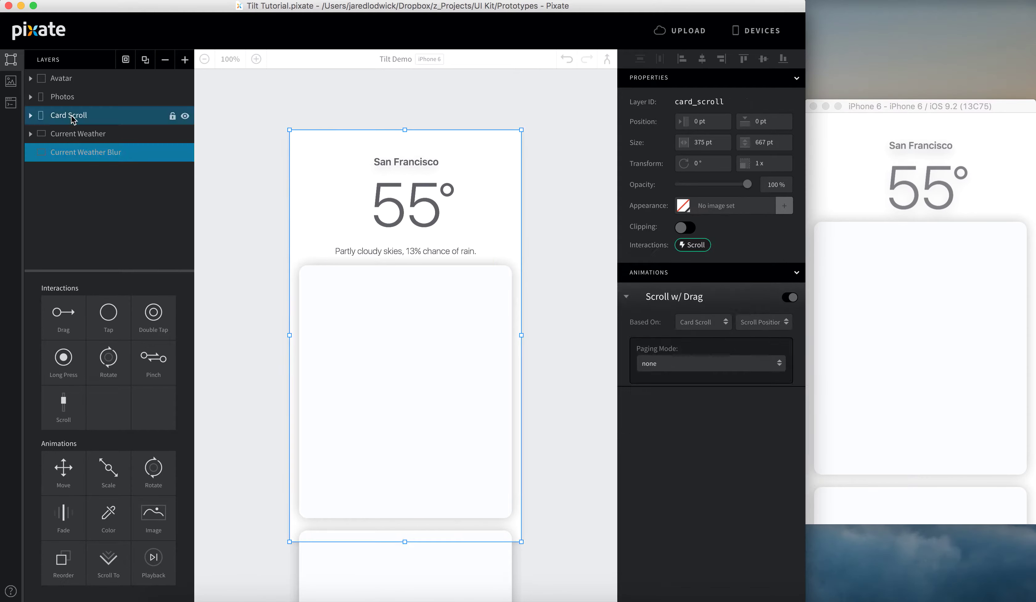
left_click(30, 115)
Select the Card Copy and Card layers together and drag the cards in the simulator.
left_click(64, 133)
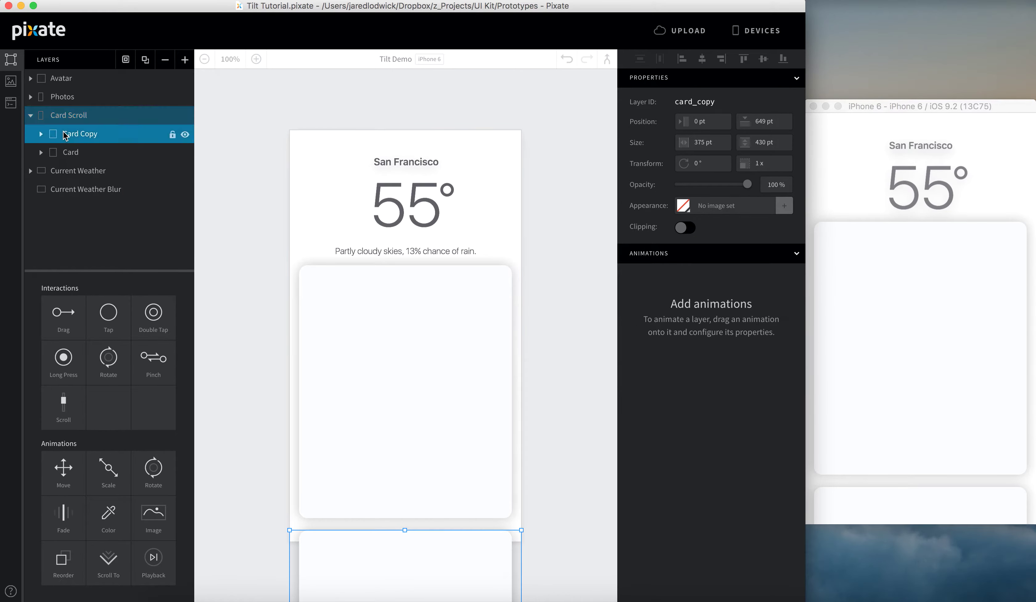
left_click(74, 152, "shift")
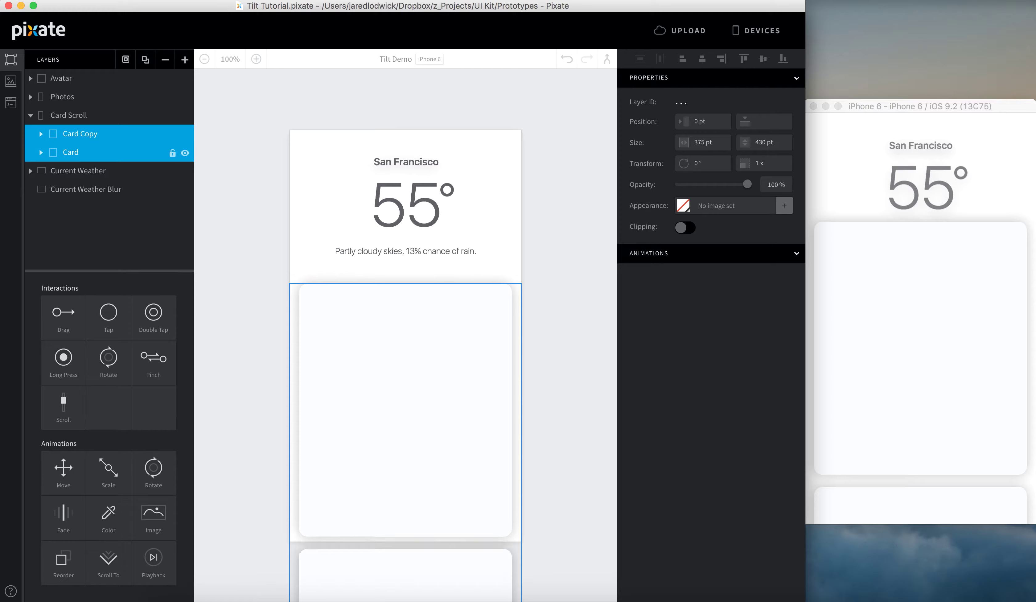
left_click(1035, 457)
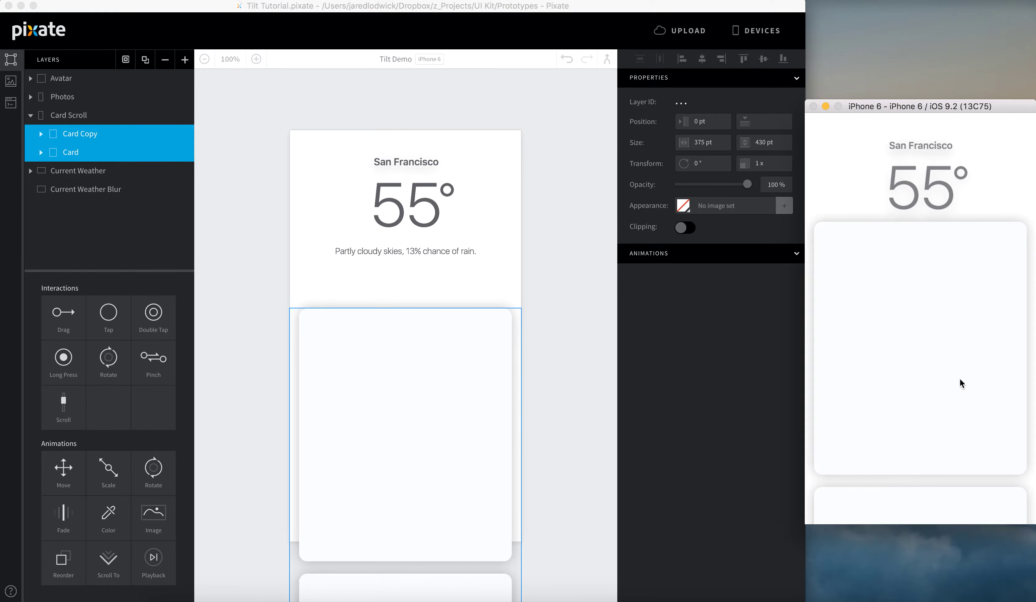
left_click_drag(948, 407, 911, 537)
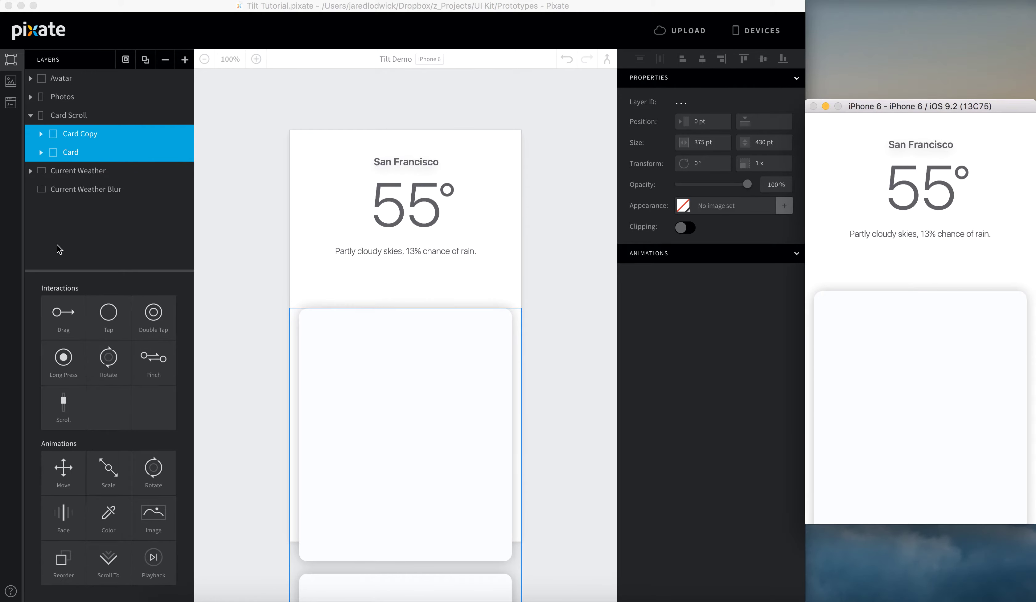
Collapse Card Scroll and set the Current Weather header to 0% opacity.
left_click(40, 120)
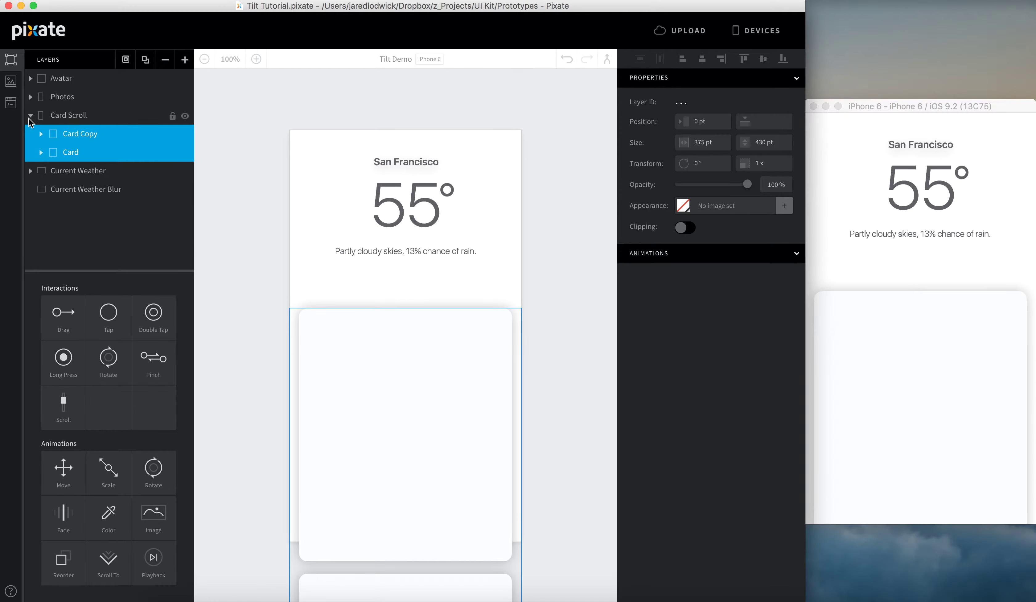
left_click(30, 117)
left_click(99, 134)
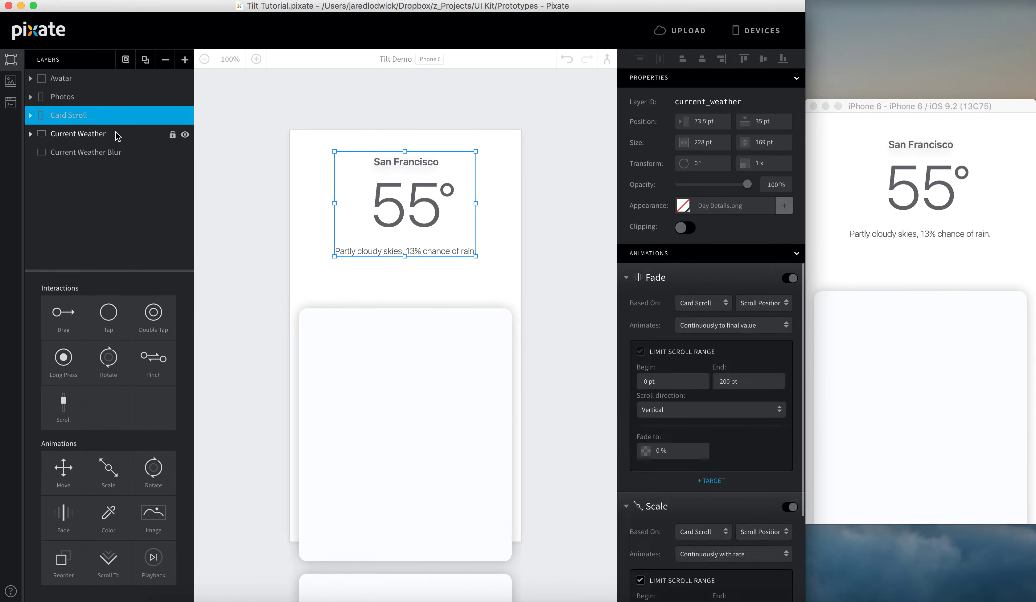
left_click_drag(749, 184, 571, 190)
Switch off and collapse the Current Weather Blur layer's Fade and Scale animations.
left_click(127, 153)
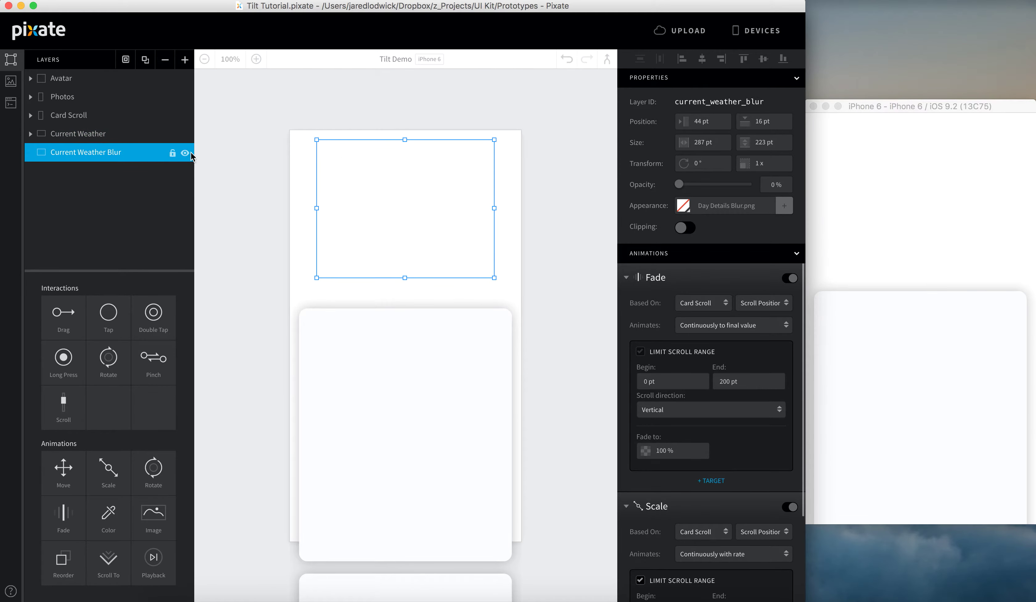
left_click(790, 278)
left_click(790, 507)
left_click(627, 278)
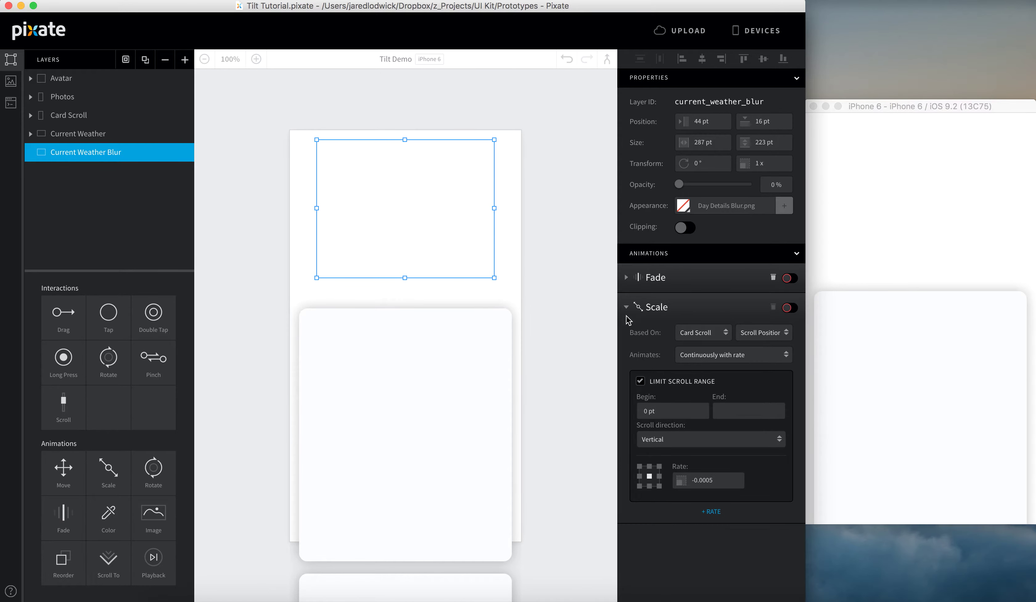
left_click(626, 307)
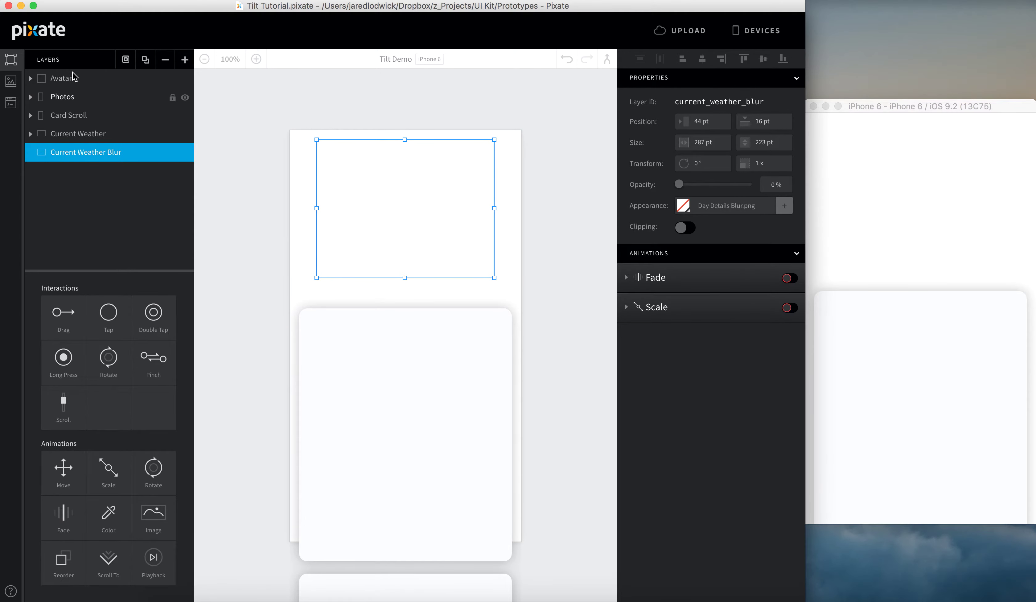
Make Avatar fully opaque and raise avatar_shadow.png opacity, toggling the shadow to compare.
left_click(58, 85)
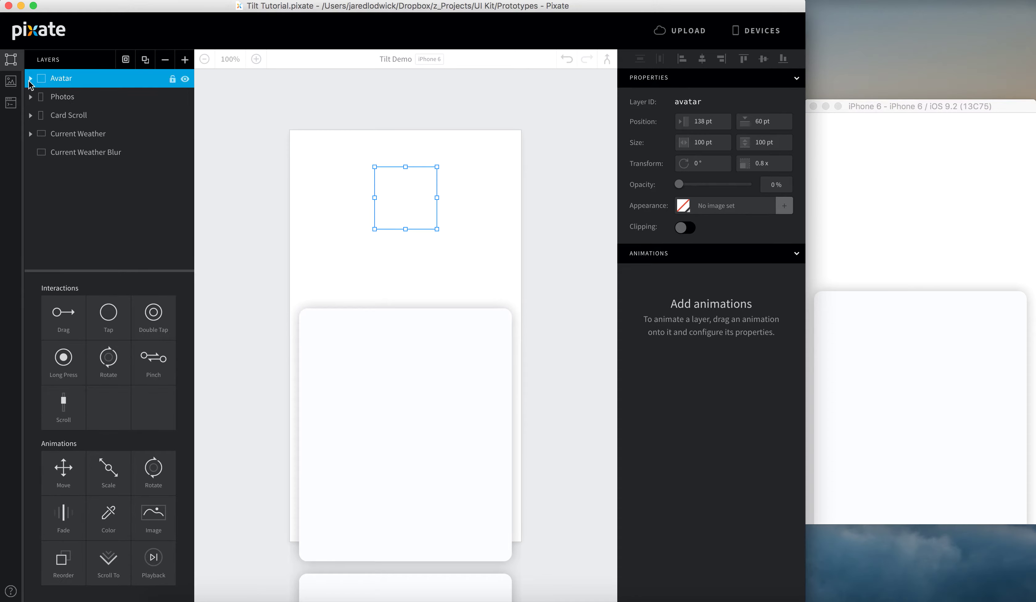
left_click(30, 79)
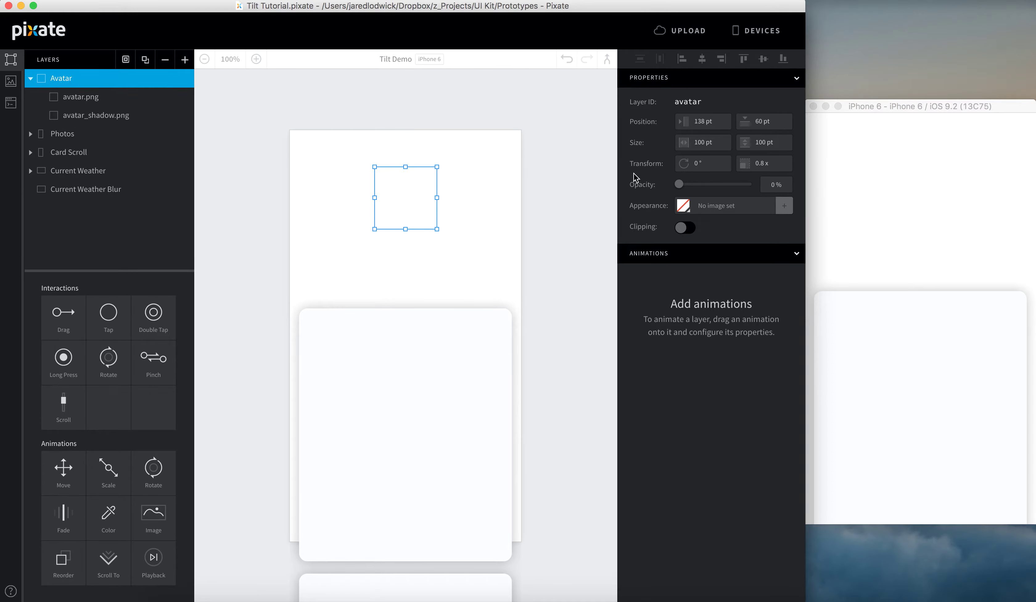
left_click_drag(679, 185, 839, 183)
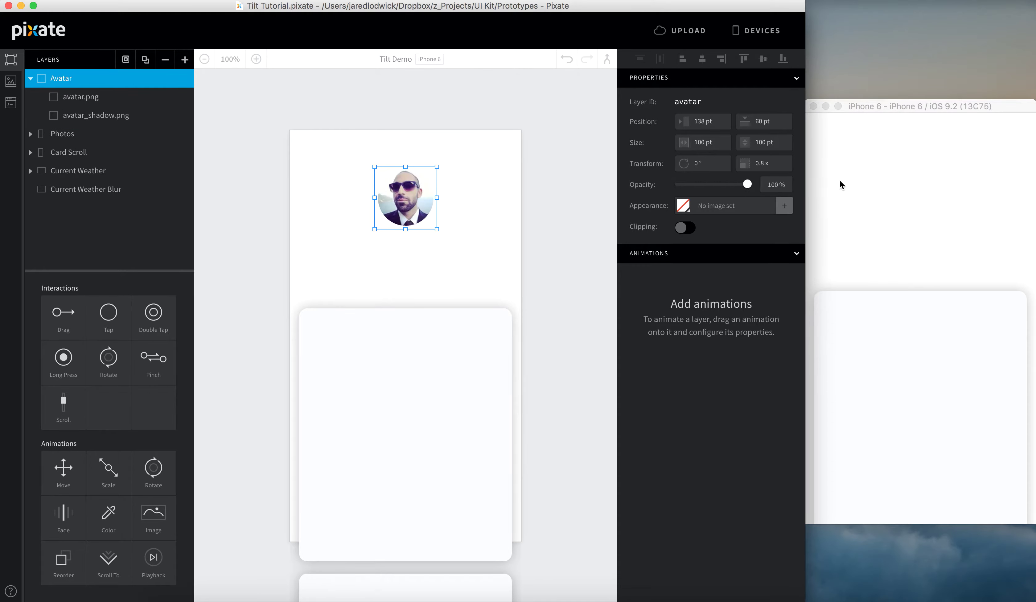
left_click(97, 120)
left_click_drag(679, 185, 781, 185)
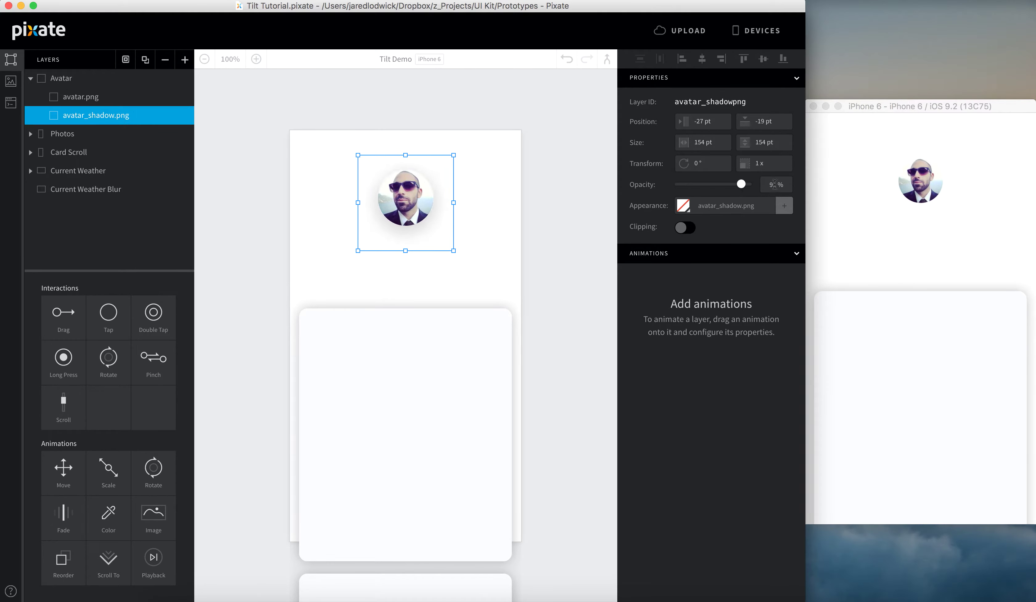
left_click(85, 95)
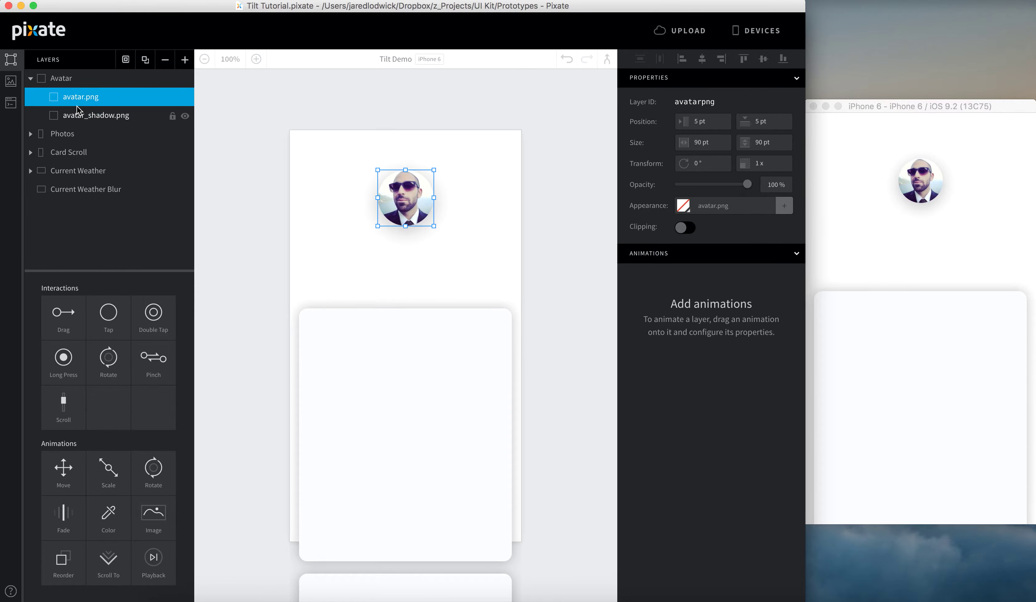
left_click(185, 117)
left_click(185, 117)
In Sketch, locate and select the avatar group on the User Profile artboard.
key("super+Tab")
key("super+Tab")
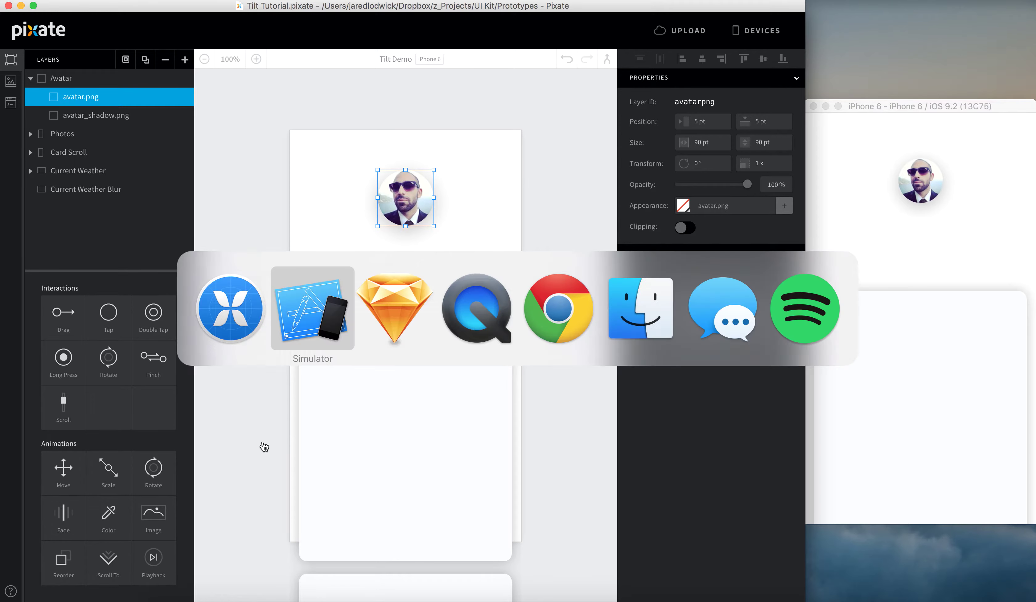
scroll(205, 302, "down", 5)
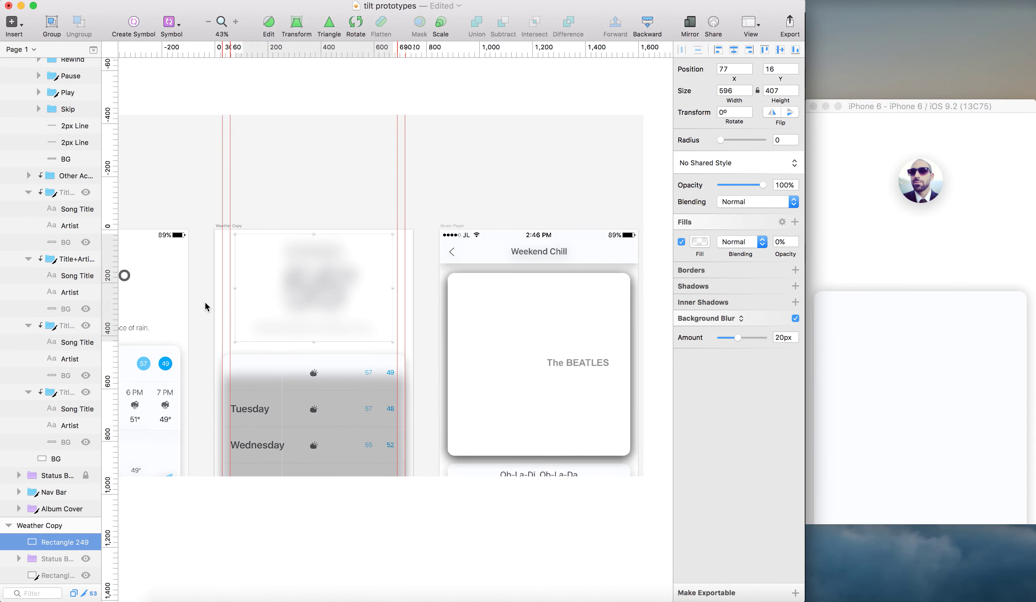
scroll(209, 302, "right", 10)
scroll(452, 285, "up", 3)
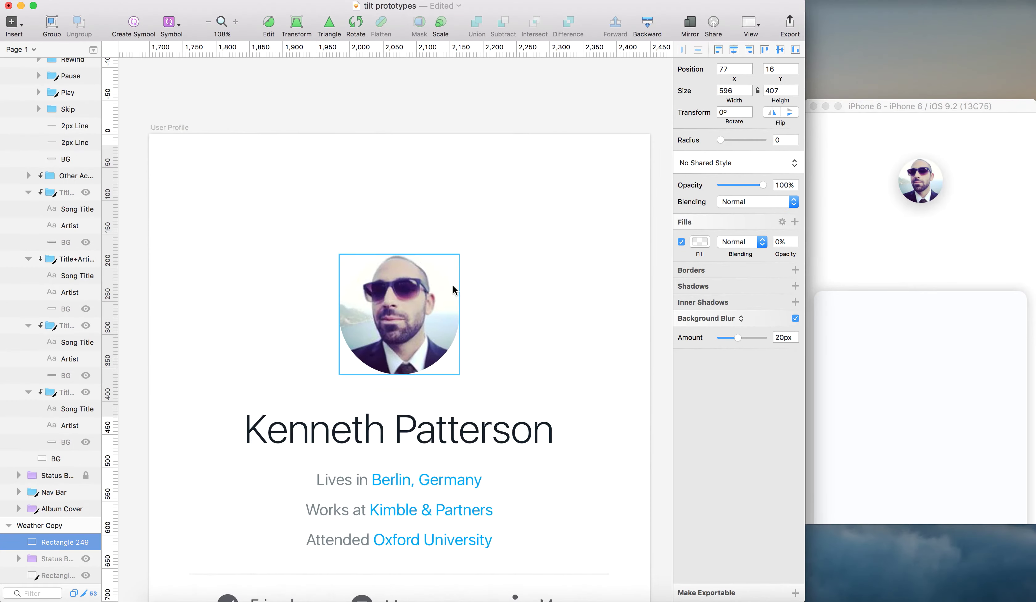
key("Escape")
scroll(452, 285, "up", 3)
left_click(448, 372)
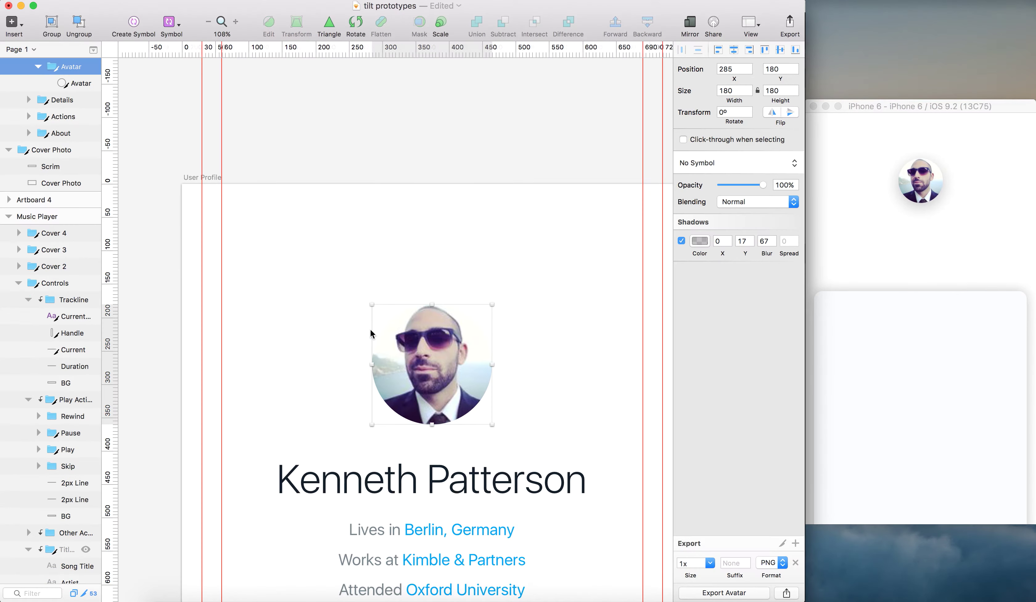
Compare the Avatar circle's and Avatar group's shadows, finding Y offset 17 and blur 67.
scroll(68, 90, "up", 1)
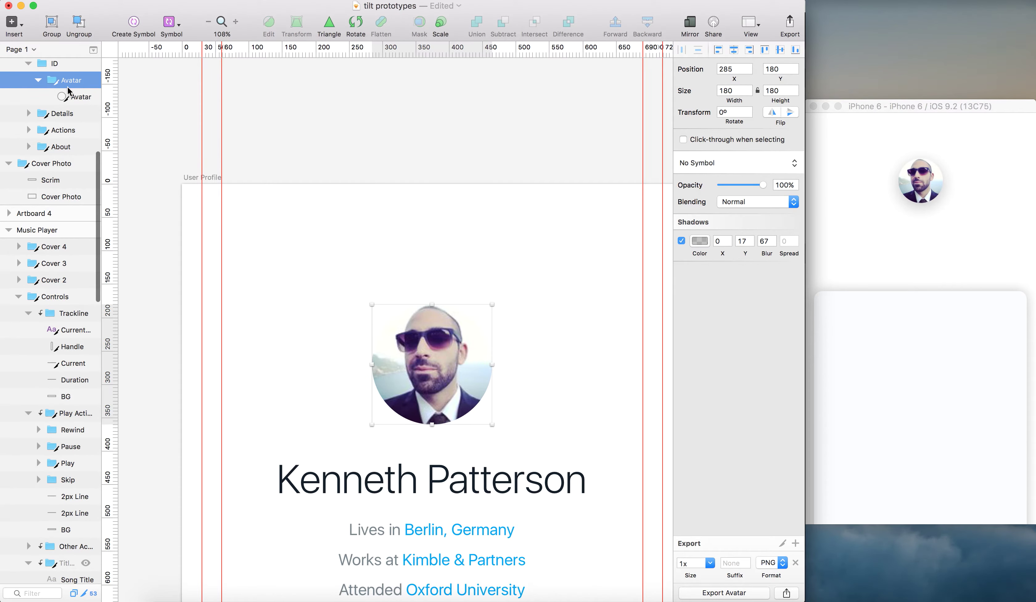
left_click(68, 91)
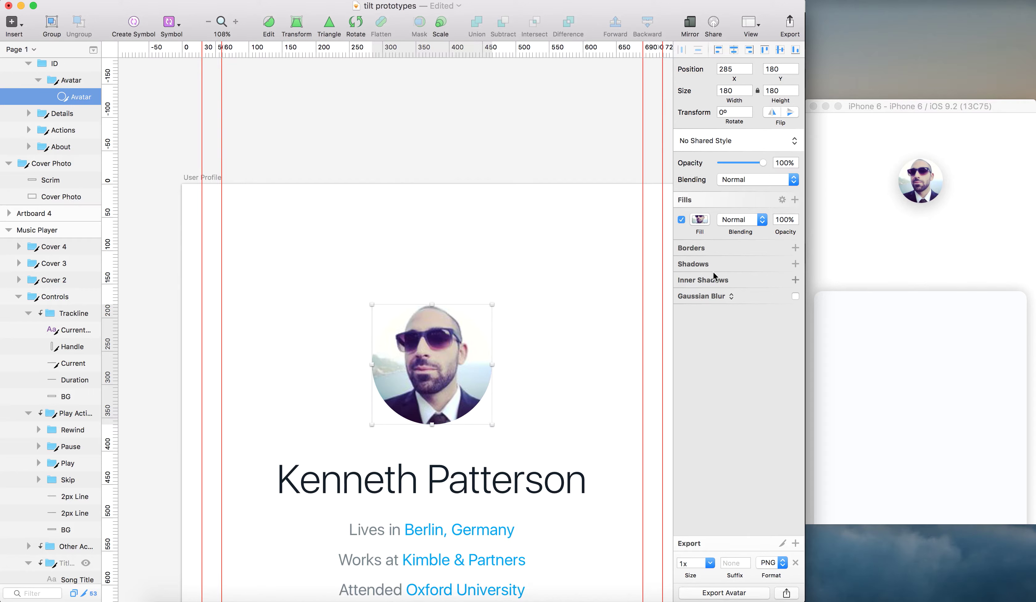
key("Escape")
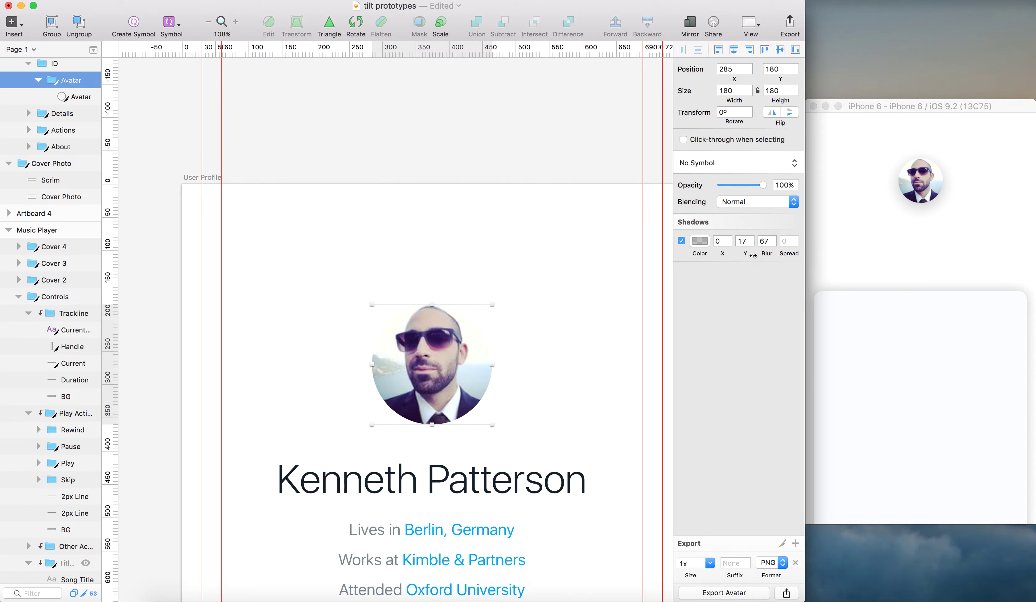
left_click(60, 98)
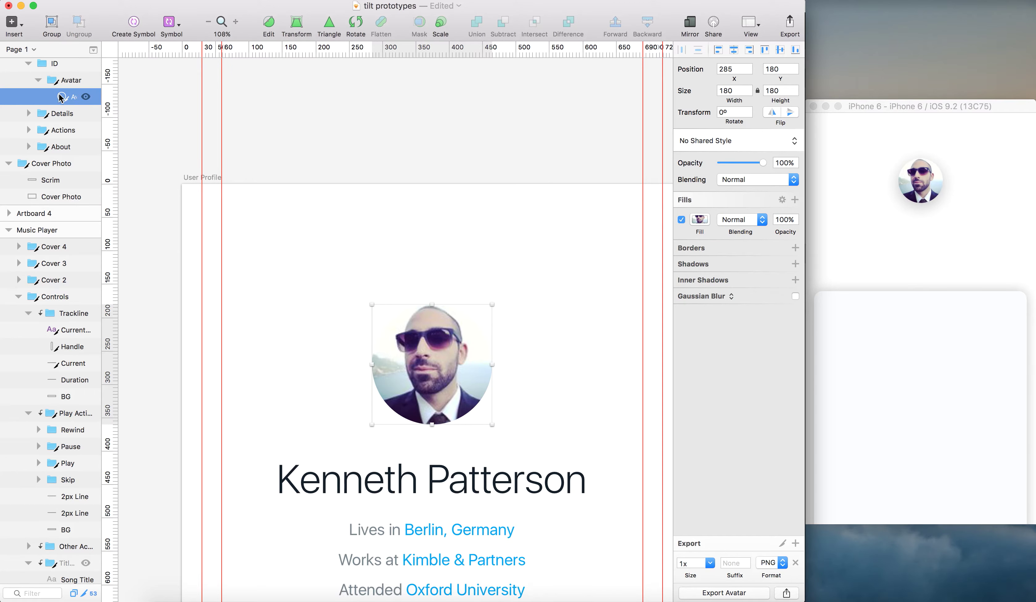
left_click(61, 81)
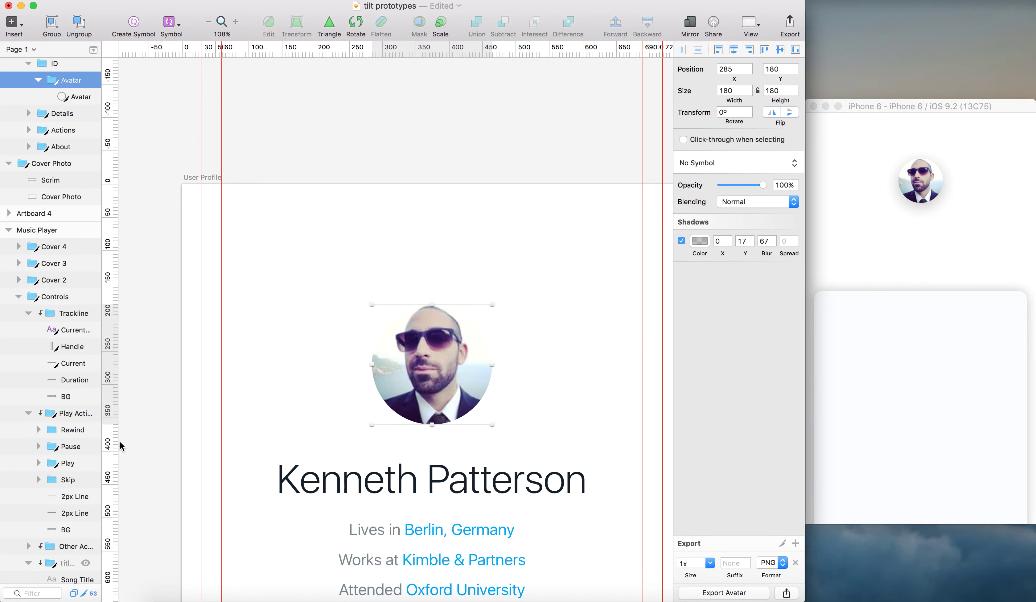
Nudge the Avatar group down to Y 70 pt.
key("super+Tab")
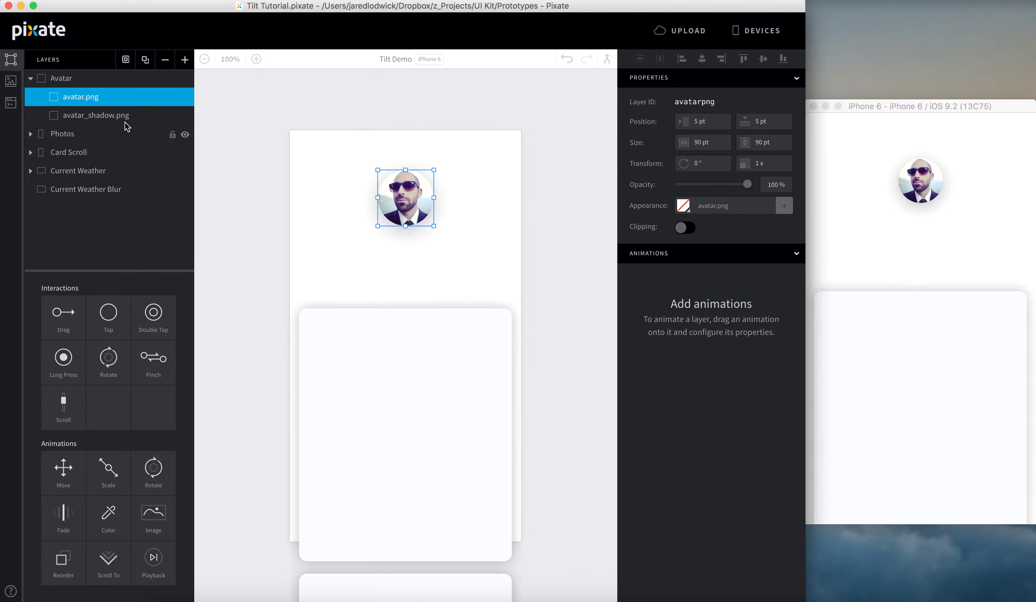
left_click(101, 80)
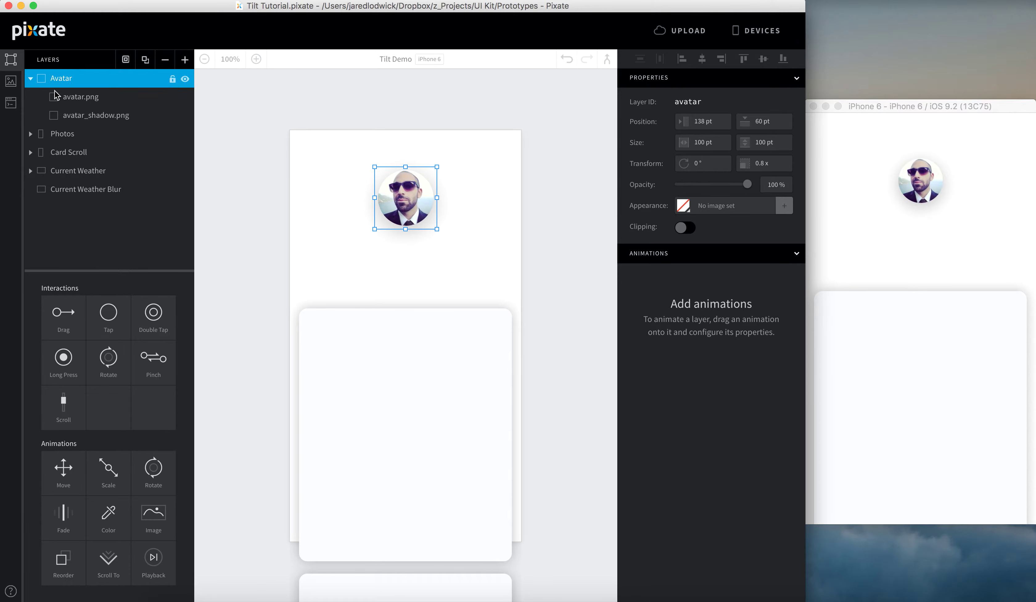
left_click(30, 79)
key("shift+Down")
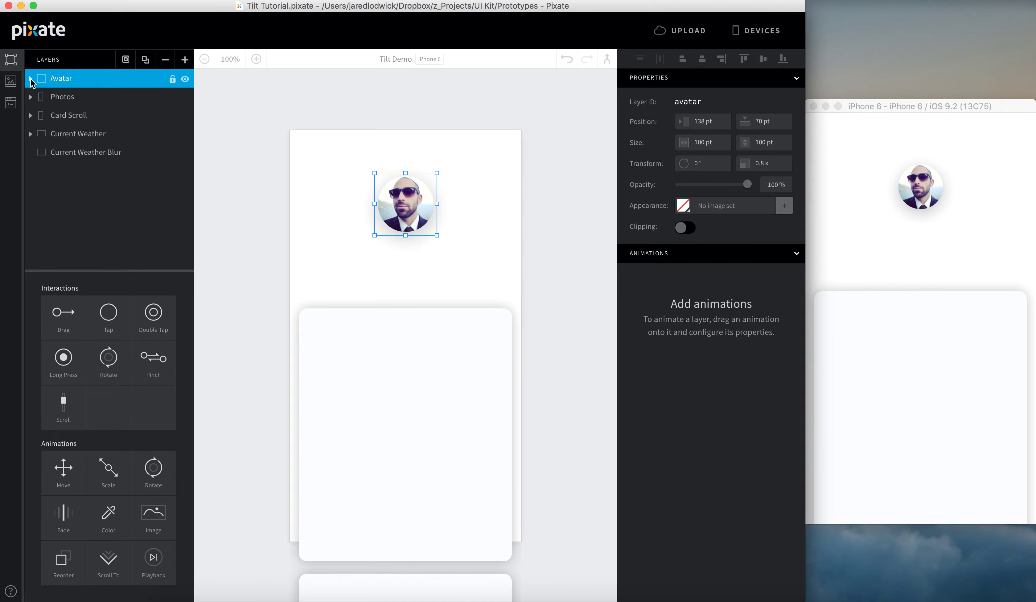
left_click(32, 80)
Fade avatar_shadow.png to 0% opacity and reselect the Avatar group.
left_click(92, 132)
left_click(95, 118)
left_click_drag(749, 188, 609, 190)
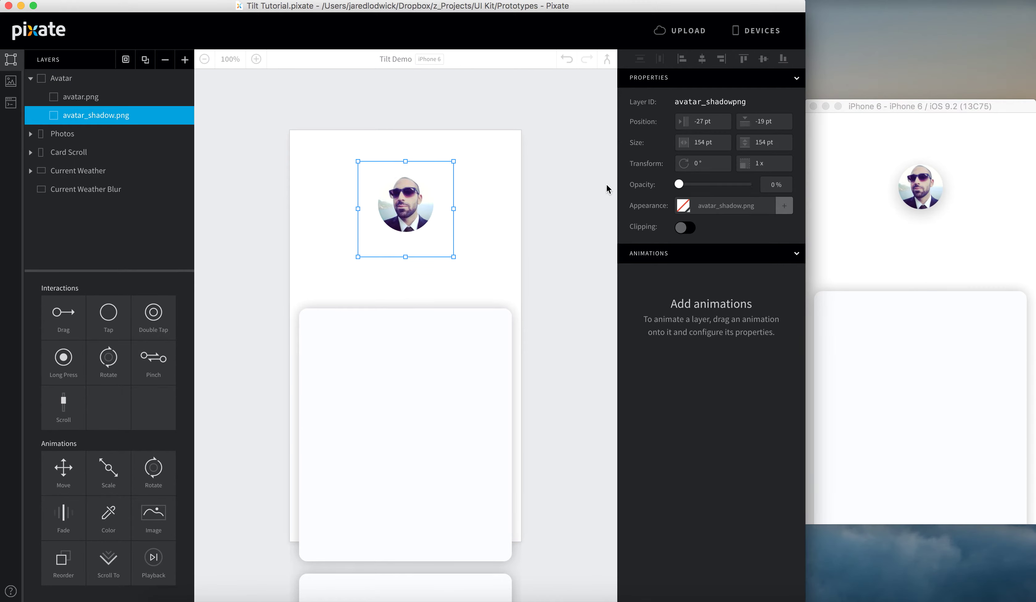
left_click(107, 78)
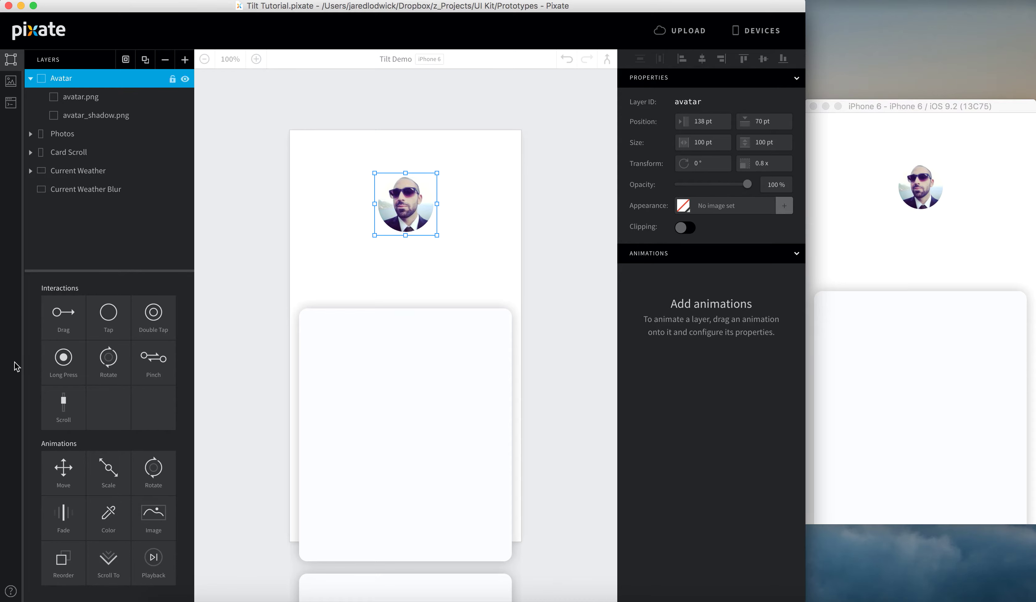
Add a Scale animation to Avatar triggered by screen Loaded, with linked X/Y scale 1.
left_click_drag(90, 471, 68, 80)
left_click(708, 302)
left_click(708, 308)
left_click(771, 309)
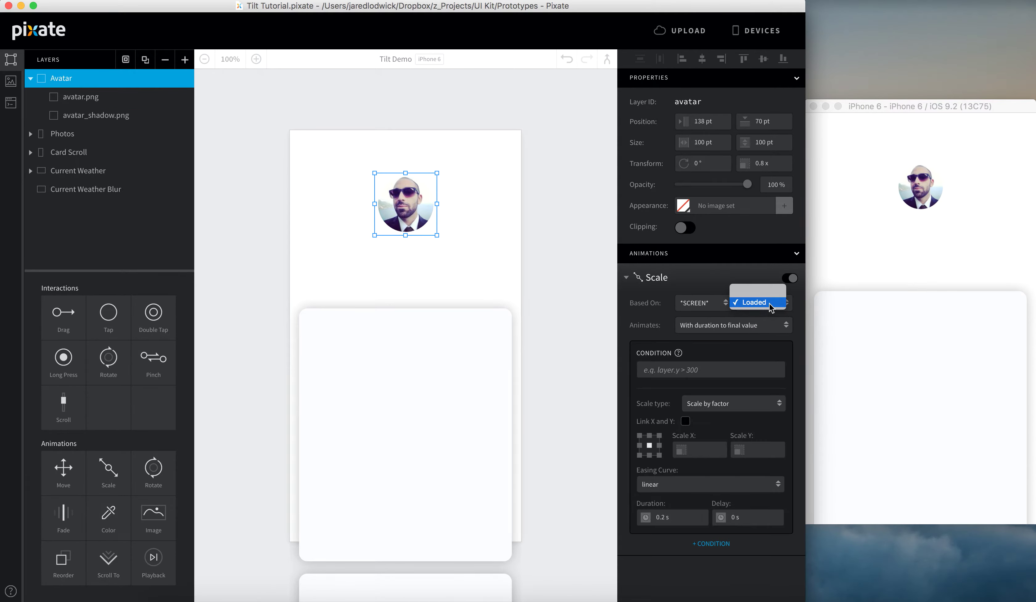
left_click(757, 302)
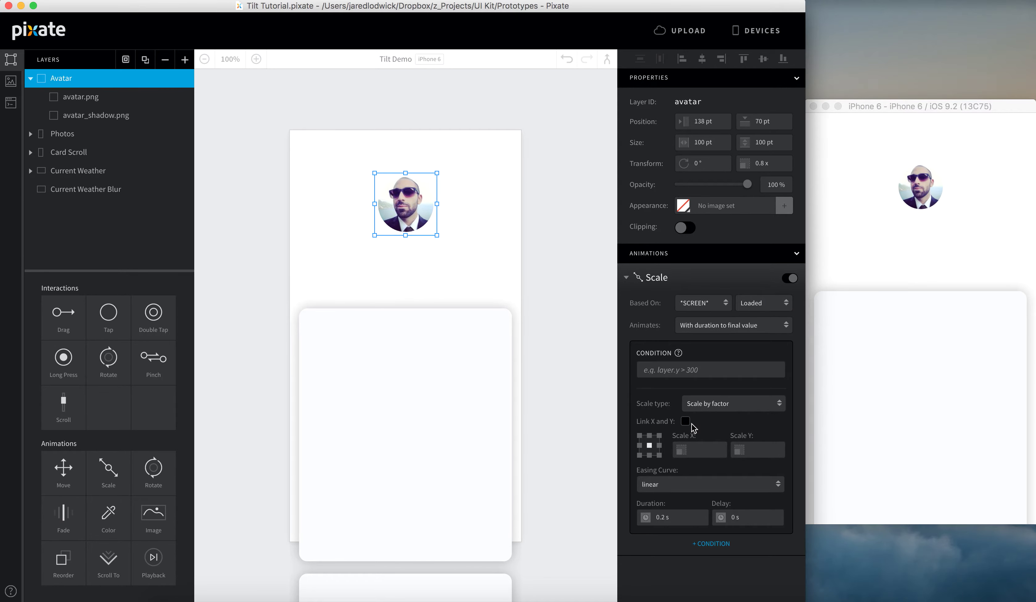
left_click(686, 422)
left_click(694, 448)
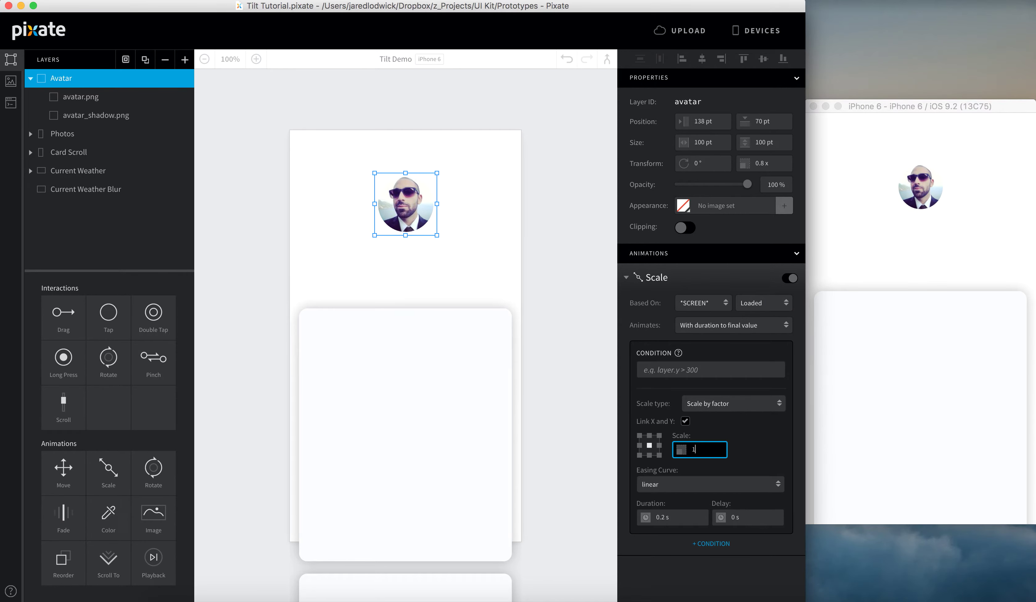
key("Return")
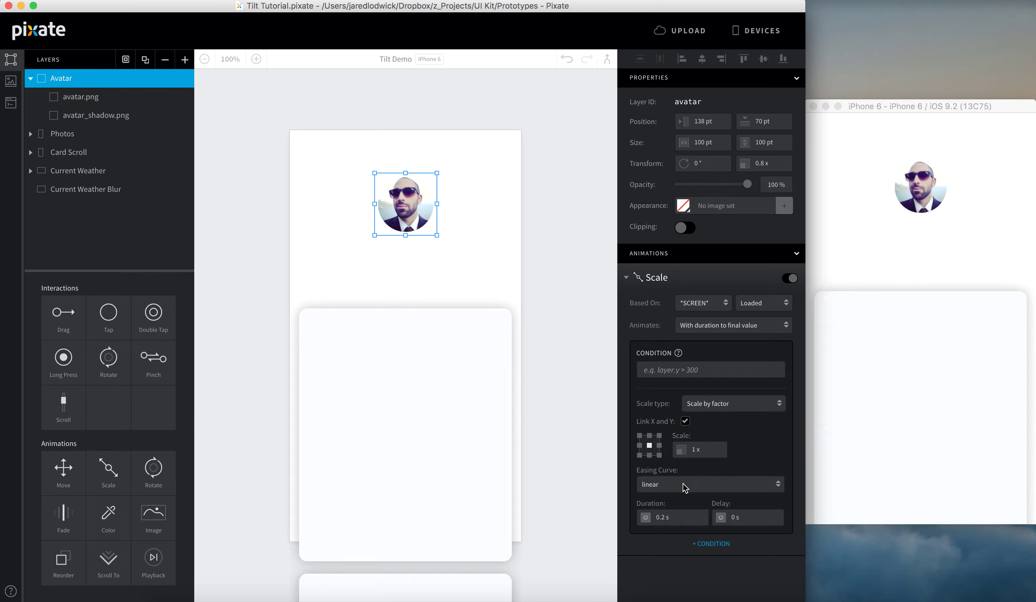
Give the scale exponential ease-out, 1.5 s duration and 1 s delay, then restart the preview.
left_click(685, 485)
left_click(750, 500)
left_click(745, 485)
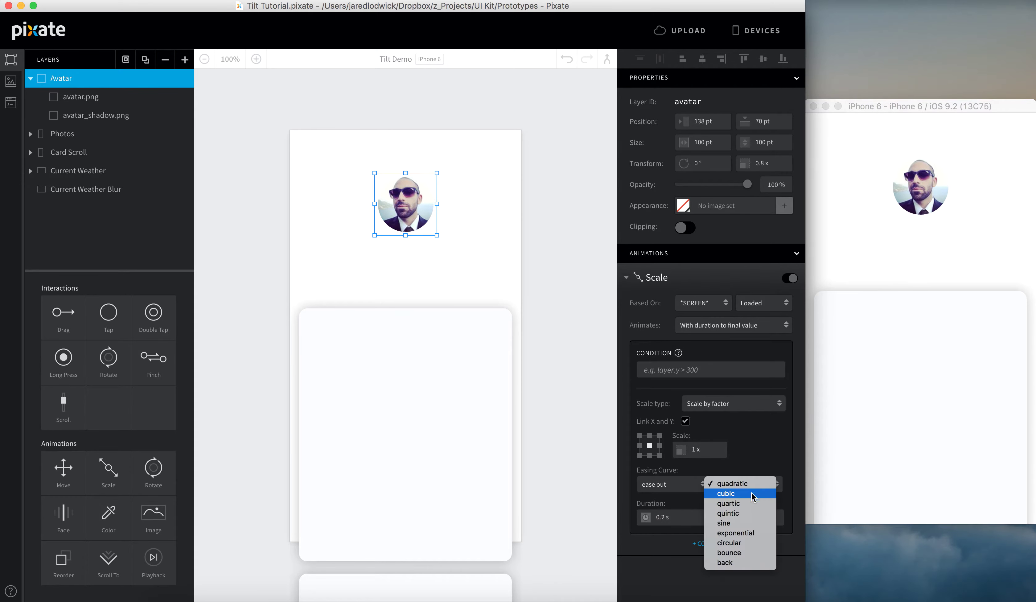
left_click(730, 536)
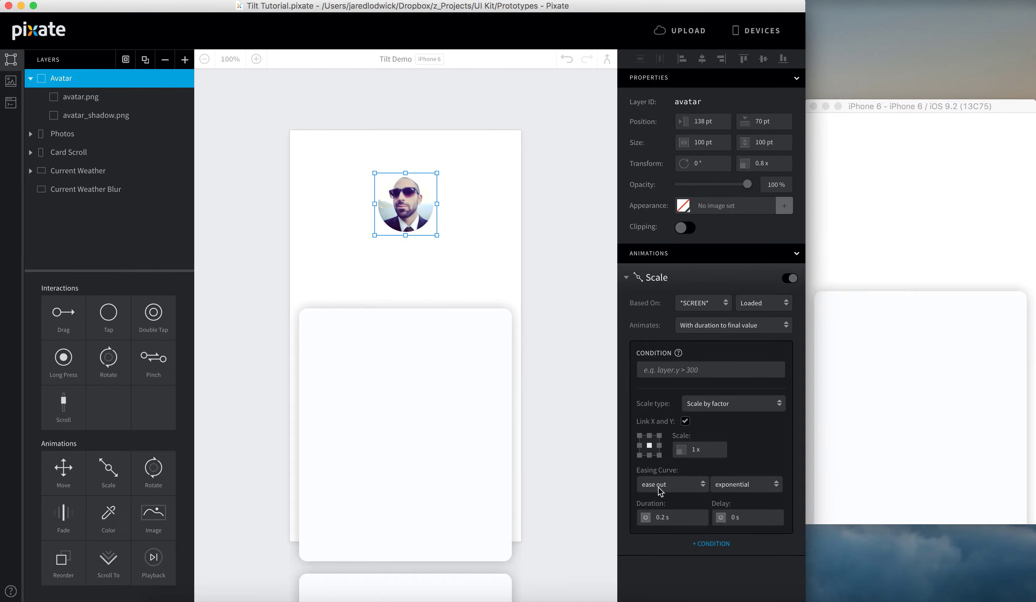
left_click(693, 518)
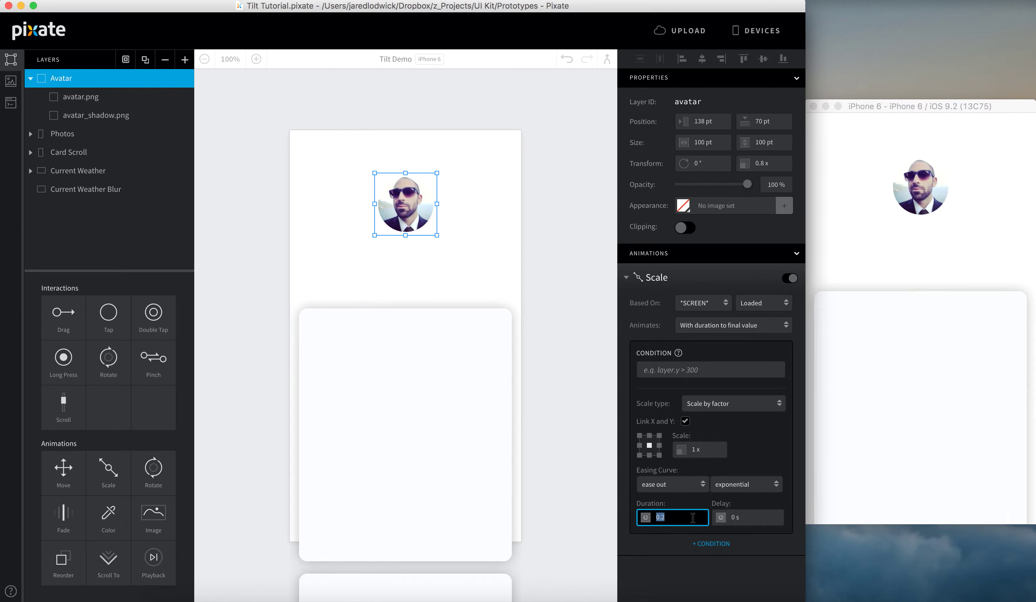
type("1.5")
key("Tab")
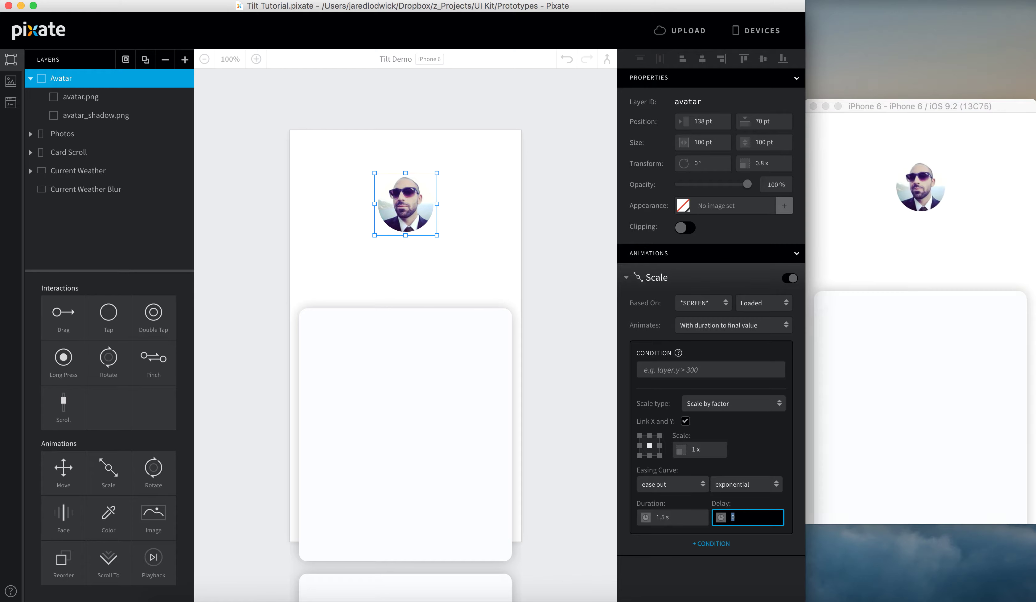
type("1")
key("Return")
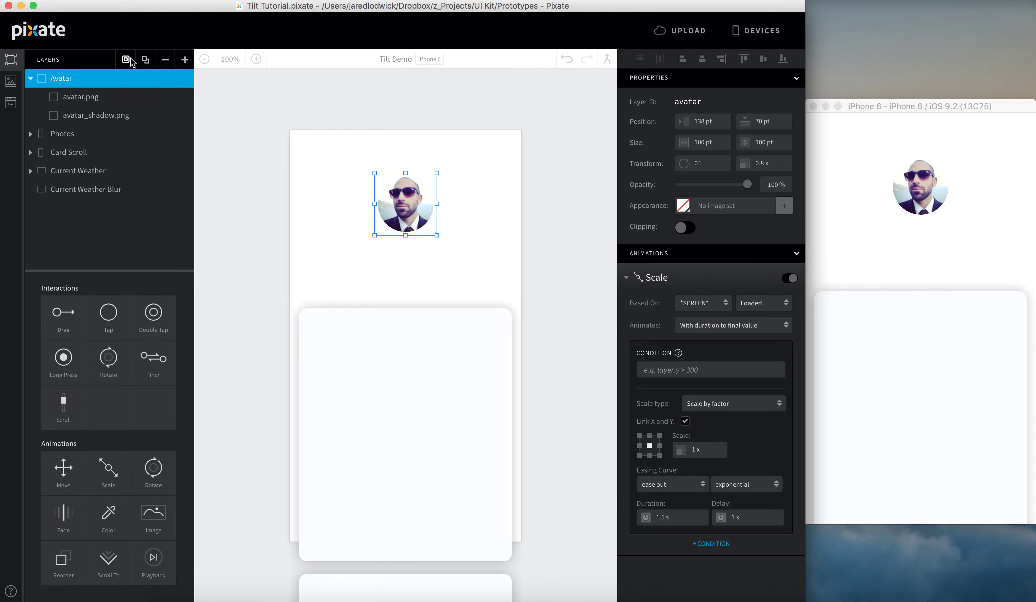
left_click(851, 293)
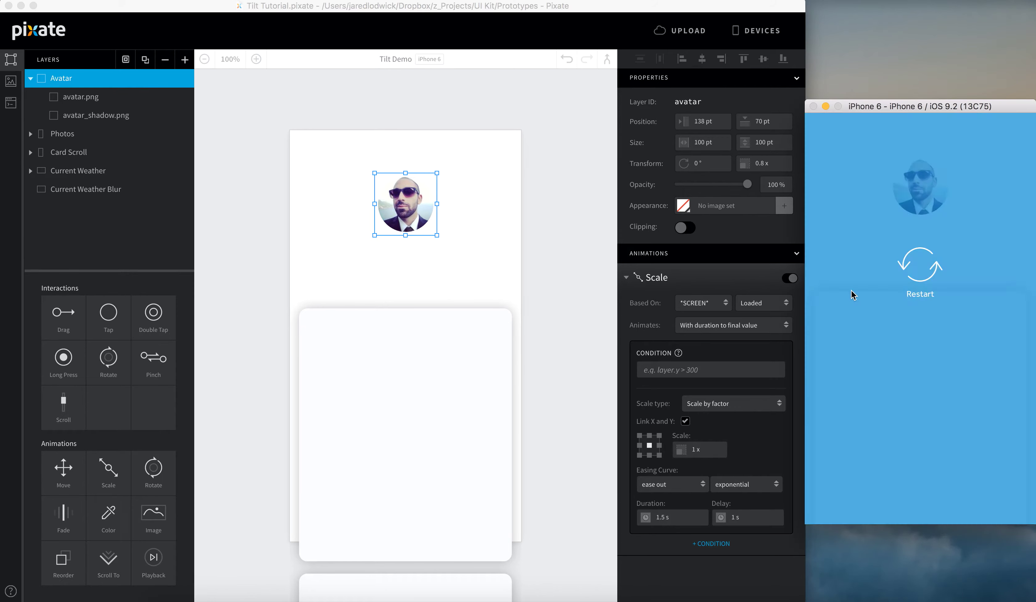
left_click(918, 281)
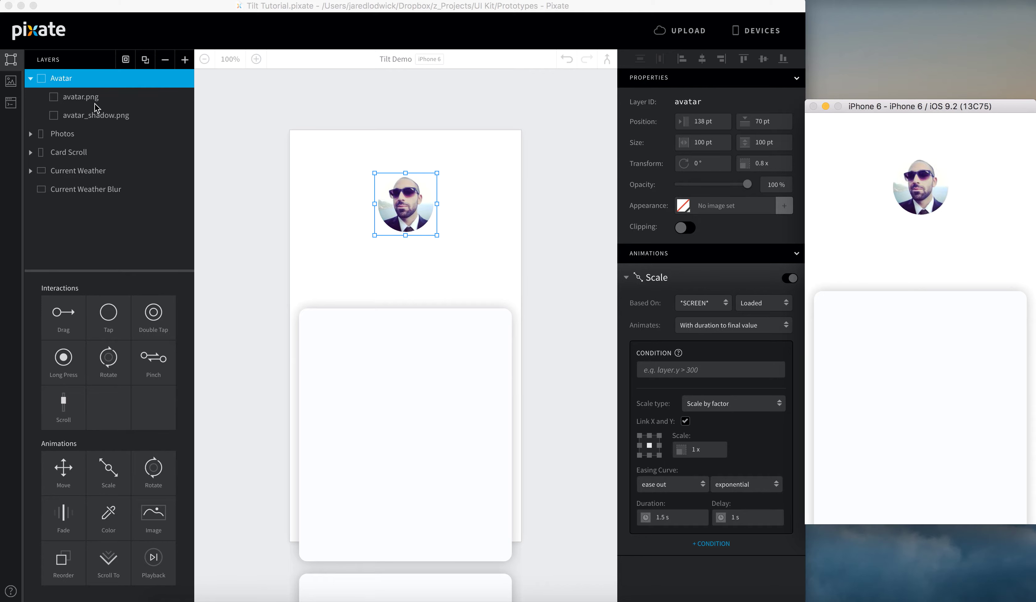
Add a screen-triggered Fade to avatar_shadow.png that fades to 100%.
left_click(95, 122)
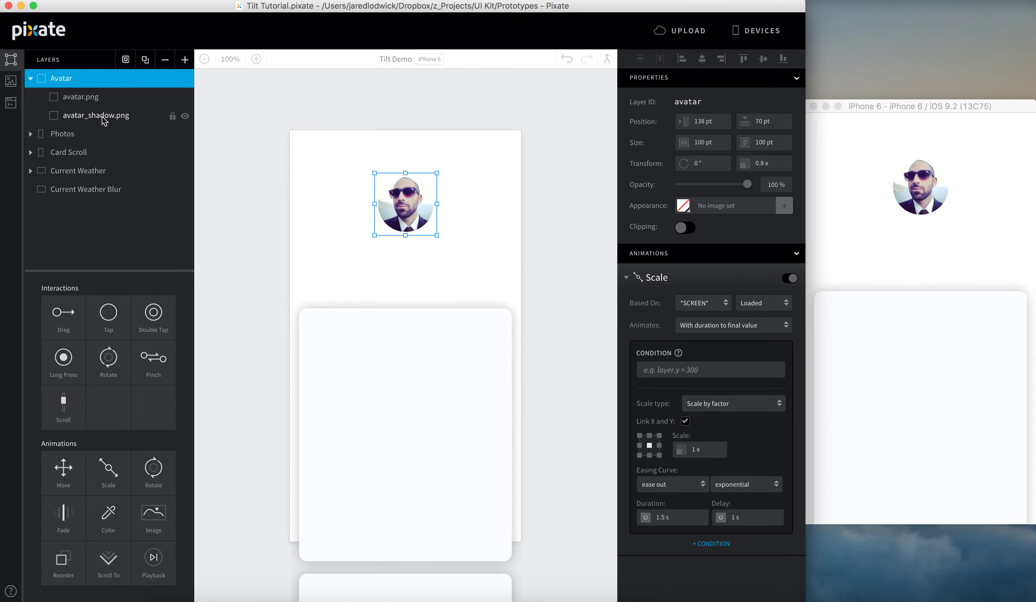
left_click(104, 120)
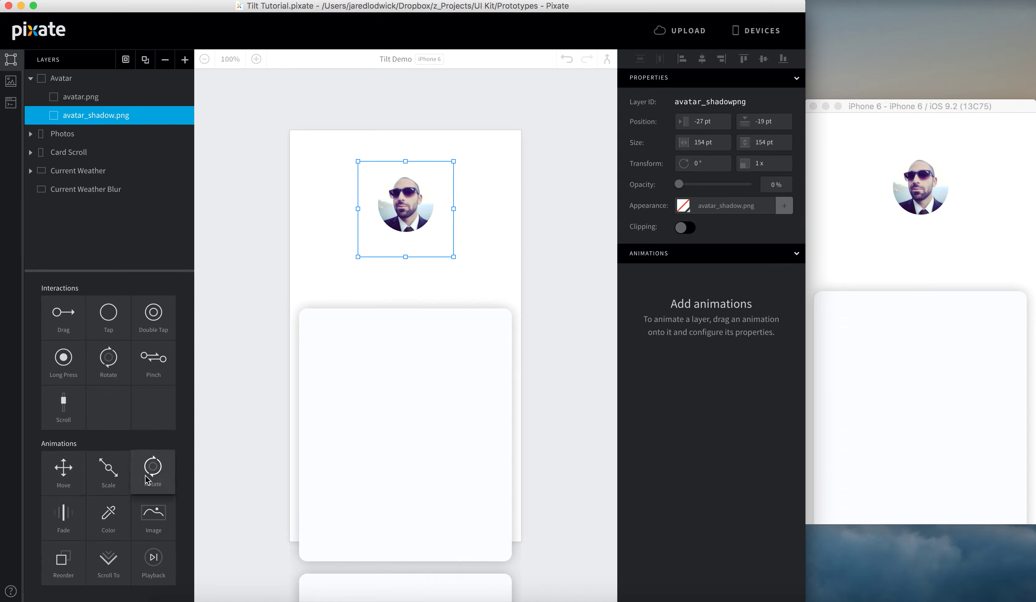
left_click_drag(77, 519, 105, 116)
left_click(703, 303)
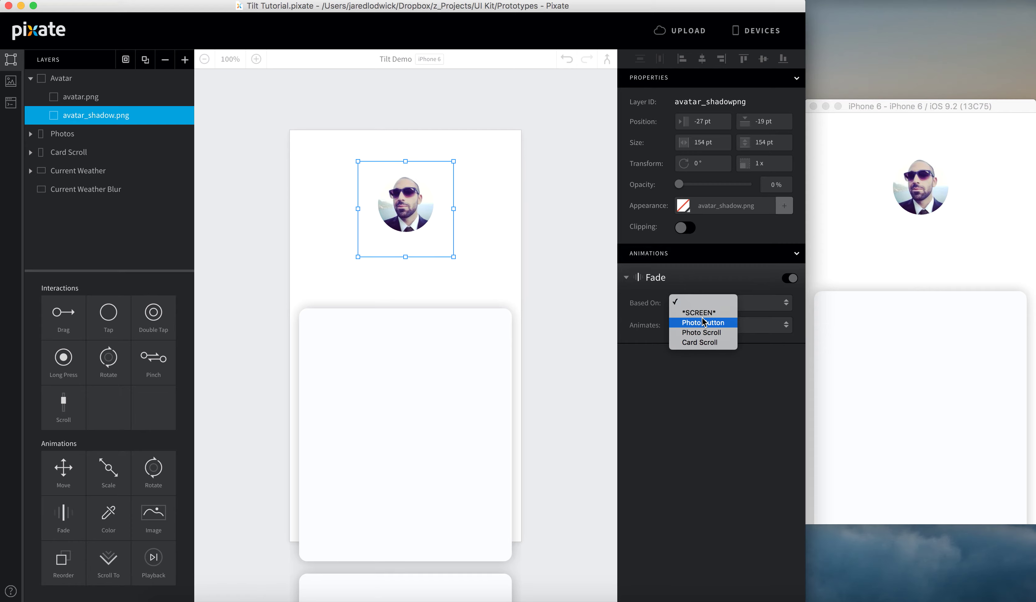
left_click(756, 309)
left_click(688, 414)
type("100")
key("Return")
Give the fade exponential ease-out, 1.5 s duration and 1 s delay, then reload the preview.
left_click(691, 447)
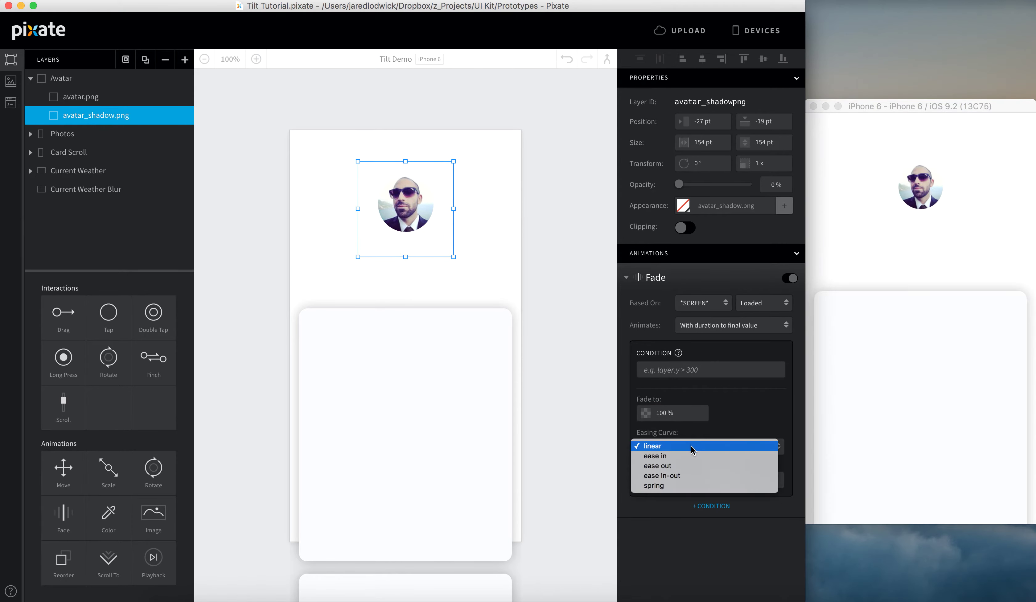
left_click(657, 465)
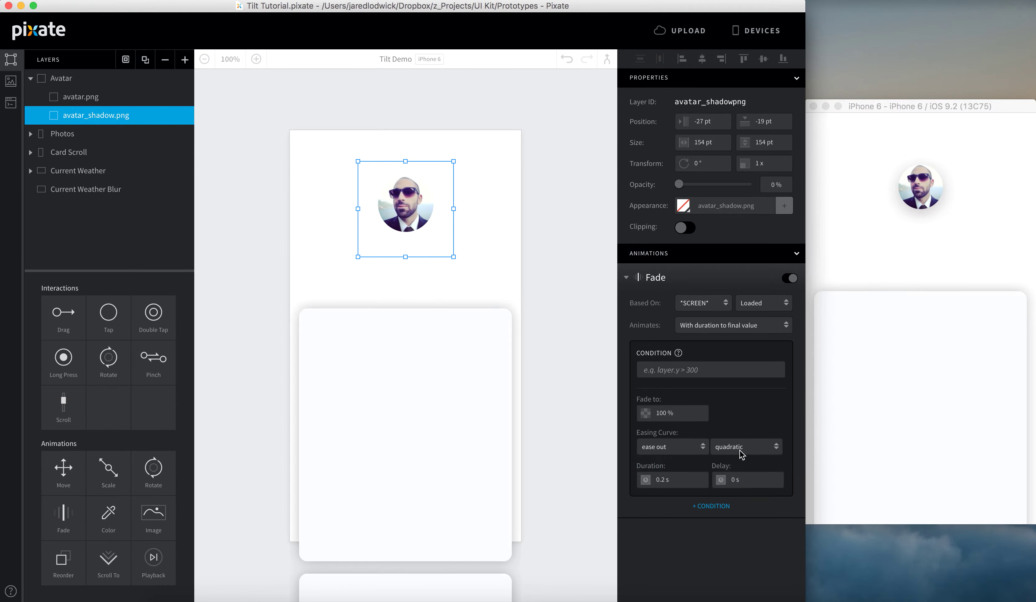
left_click(736, 448)
left_click(729, 505)
left_click(744, 448)
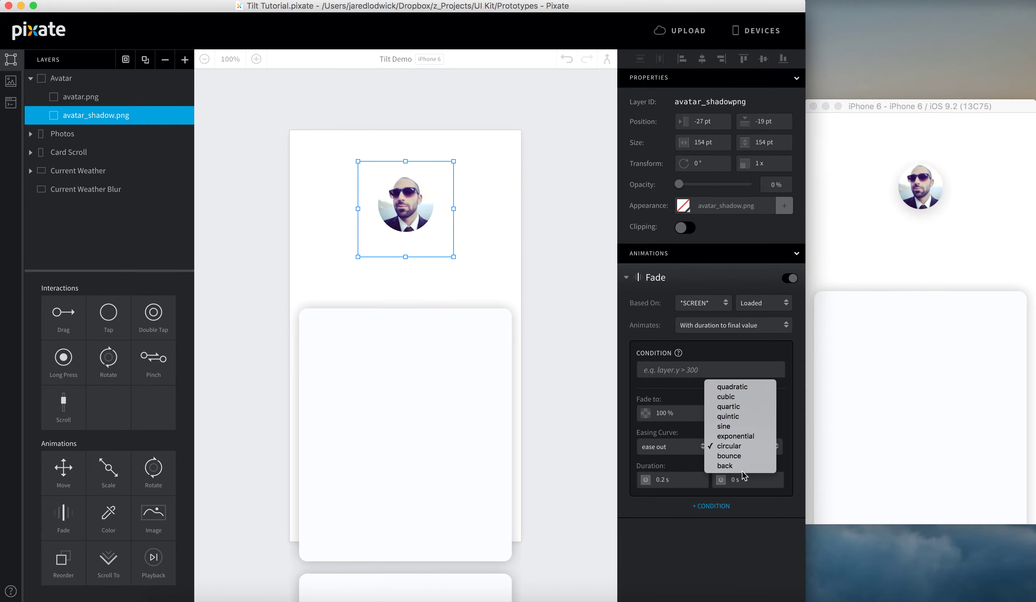
left_click(735, 437)
left_click(670, 480)
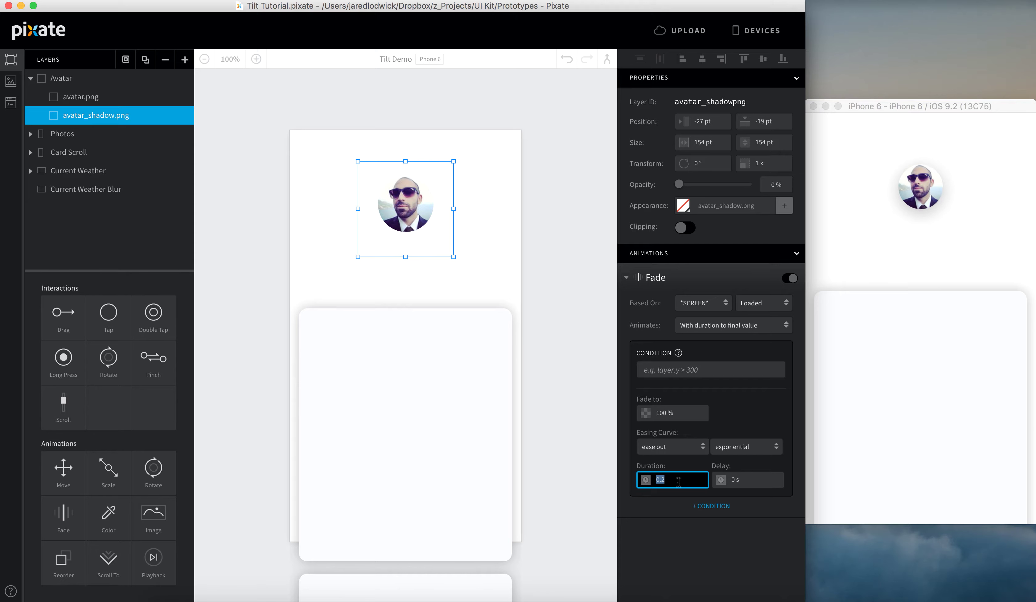
type("1.5")
key("Tab")
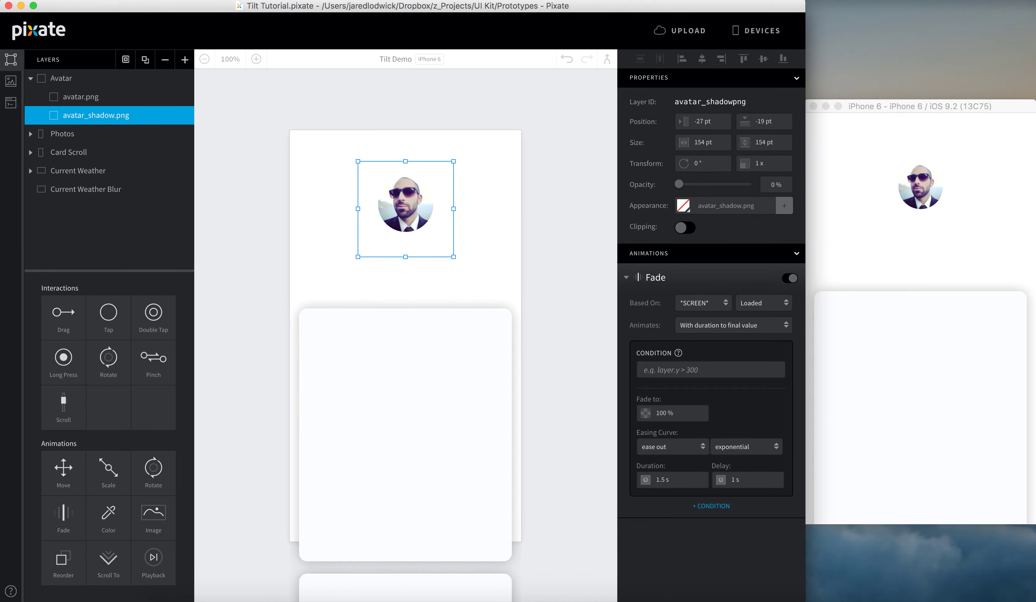
left_click(954, 358)
left_click(927, 212)
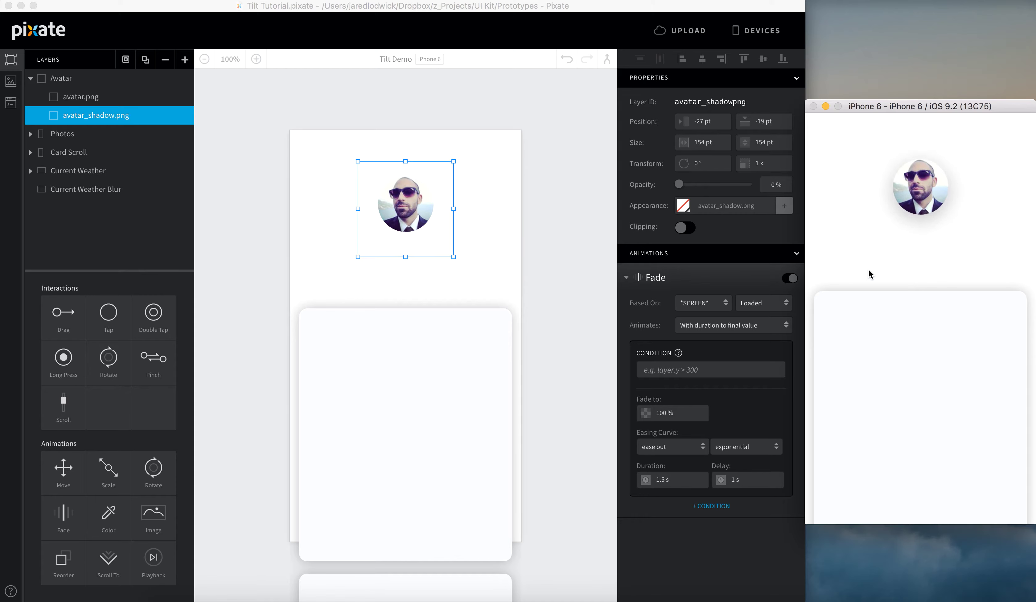
Collapse the Avatar group, then switch selection between the Photos and Avatar layers.
left_click(36, 82)
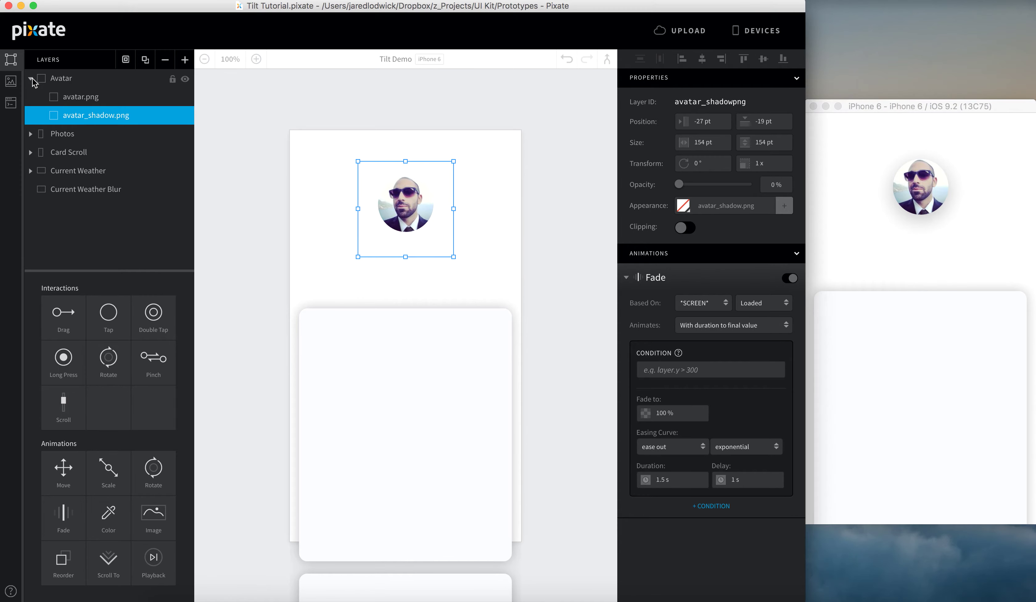
left_click(33, 79)
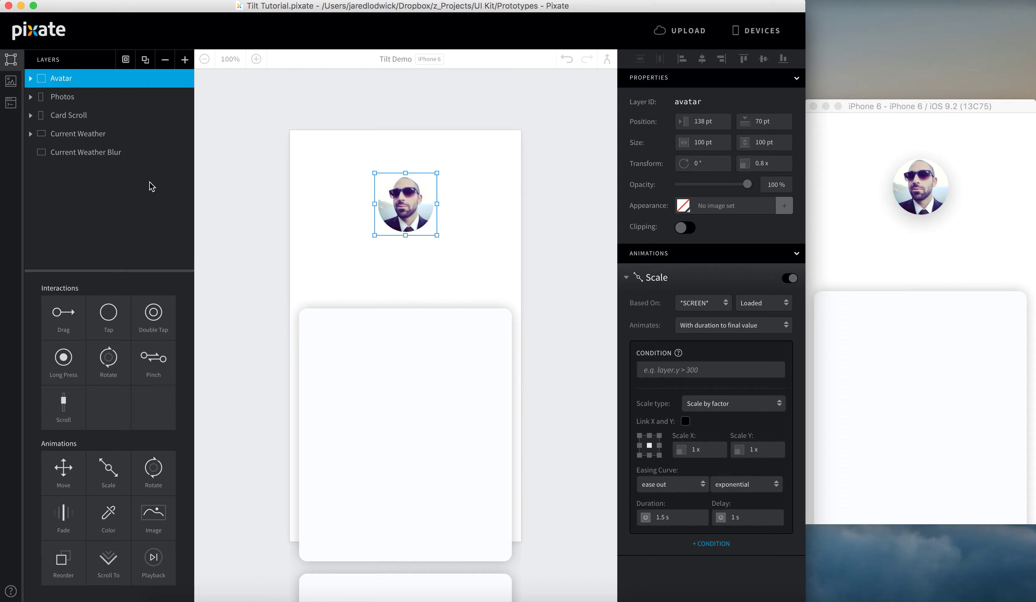
left_click_drag(67, 480, 439, 188)
left_click(84, 98)
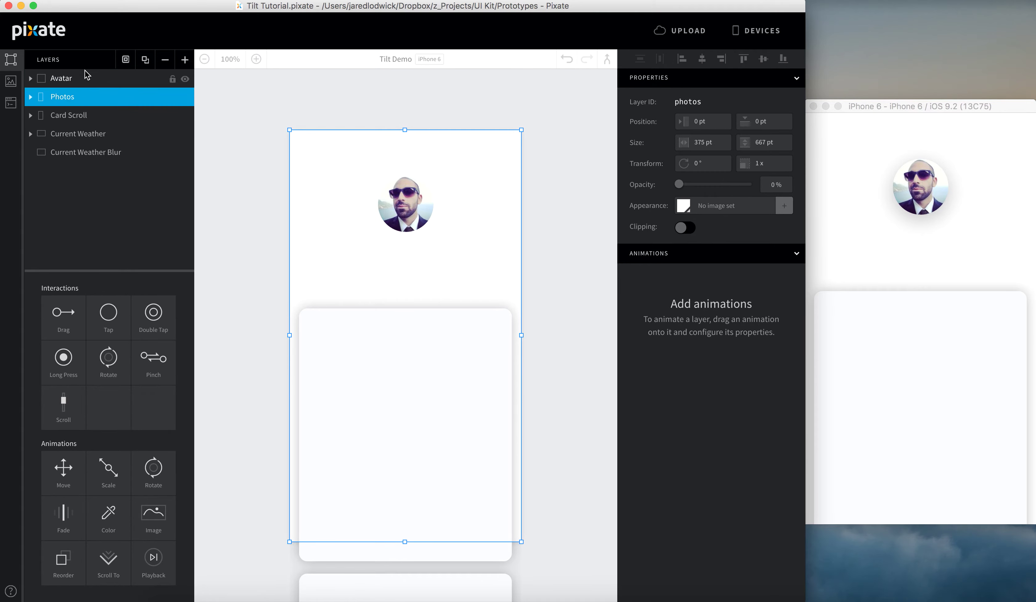
left_click(85, 80)
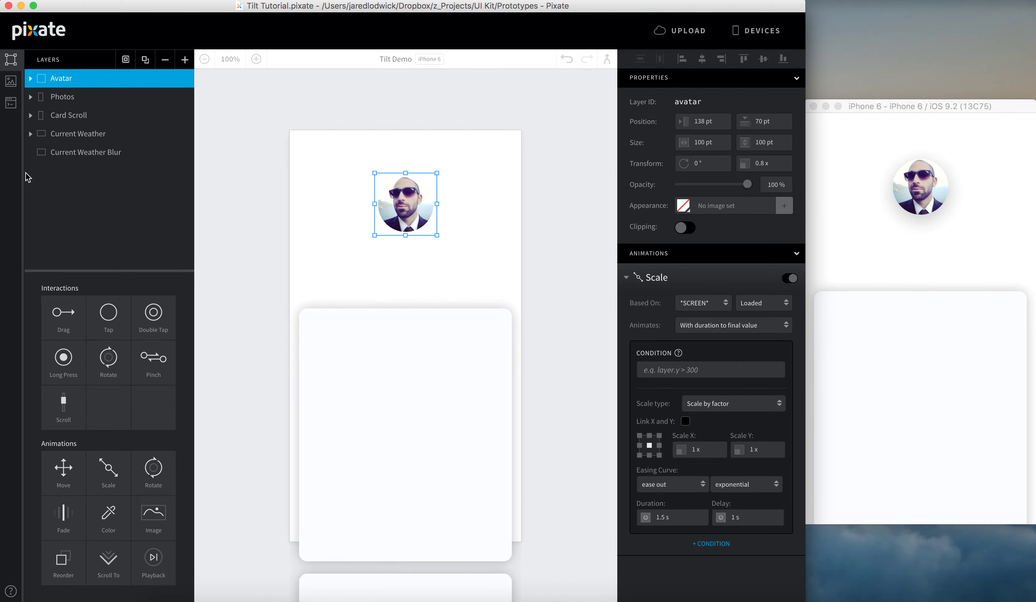
left_click(69, 97)
left_click(91, 82)
Set Card Scroll to 0% opacity and Photos to 100% opacity.
left_click(69, 115)
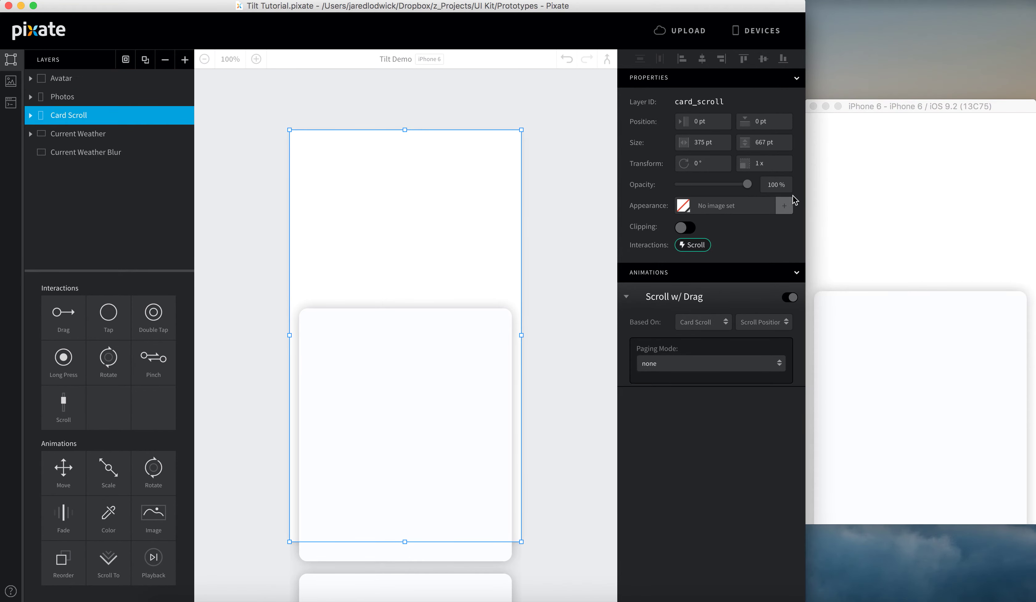
left_click_drag(747, 184, 486, 174)
left_click(132, 103)
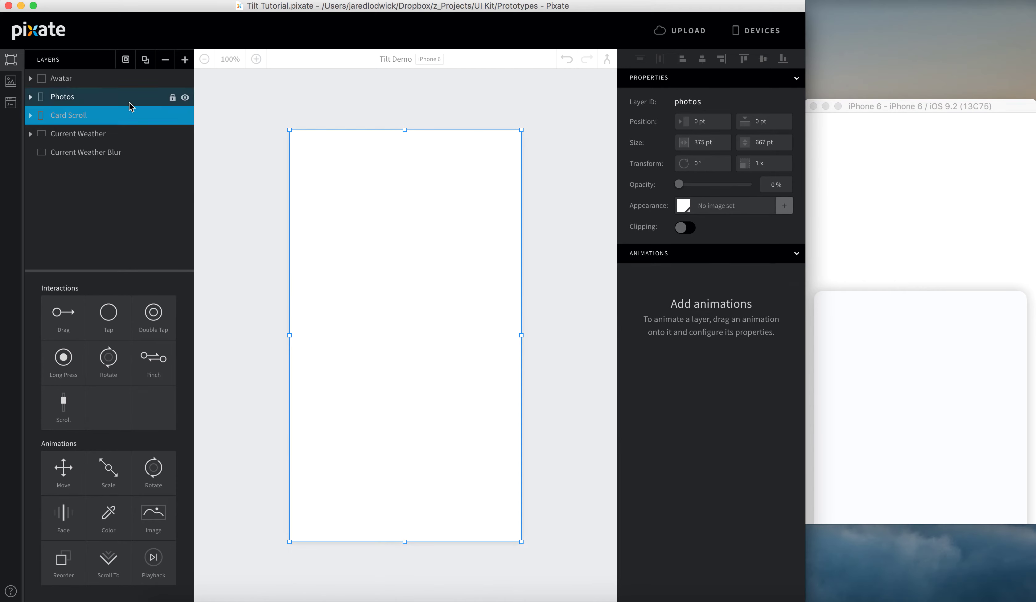
left_click_drag(701, 189, 840, 190)
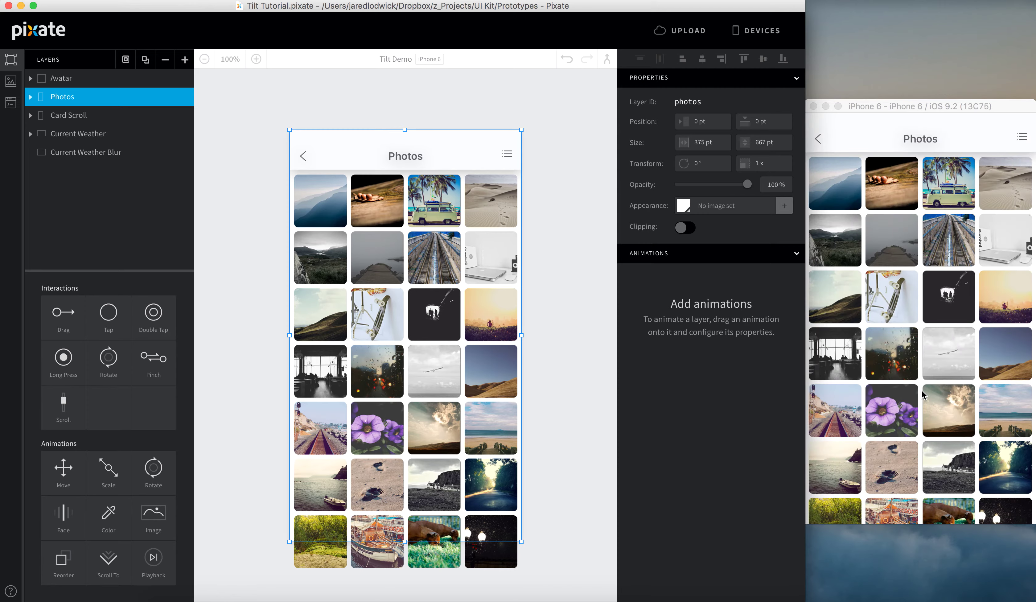
left_click_drag(923, 400, 924, 358)
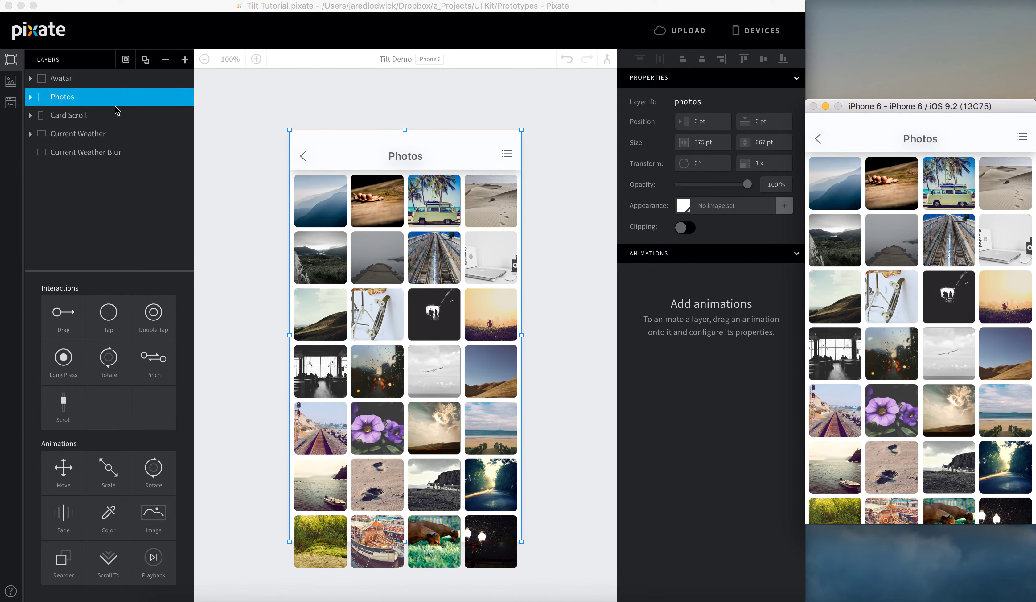
Expand the Photos group and select Photo Button, then the photo.png layer.
left_click(30, 136)
left_click(31, 98)
left_click(104, 116)
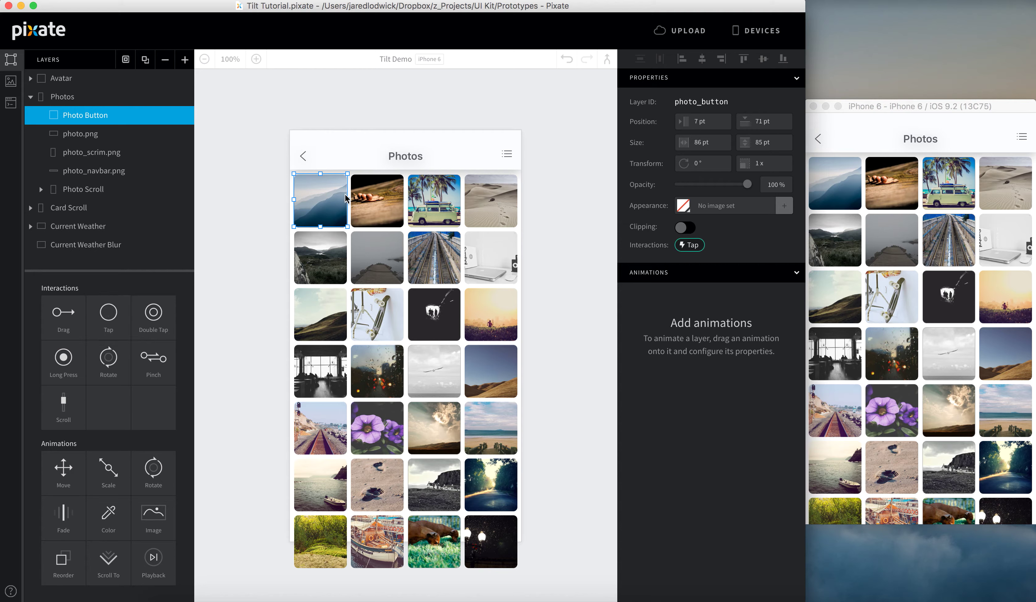
mouse_move(108, 318)
left_mouse_down()
mouse_move(86, 117)
mouse_move(116, 337)
mouse_move(107, 325)
left_mouse_up()
left_click(108, 137)
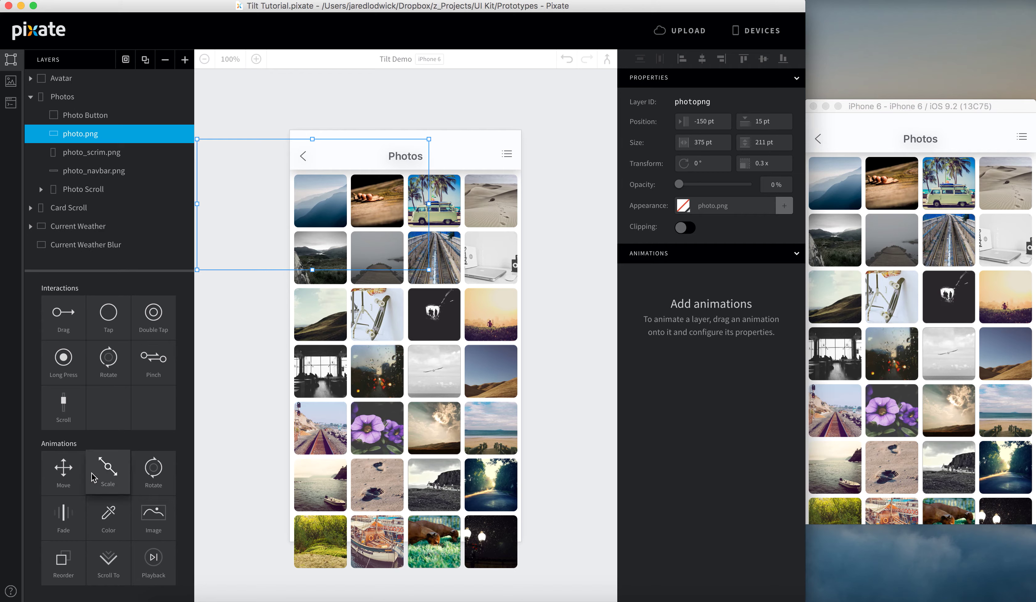
Add Fade, Scale and Move animations to photo.png, each triggered by Photo Button.
left_click_drag(64, 512, 85, 132)
left_click_drag(108, 471, 78, 132)
left_click_drag(63, 467, 76, 132)
left_click(709, 462)
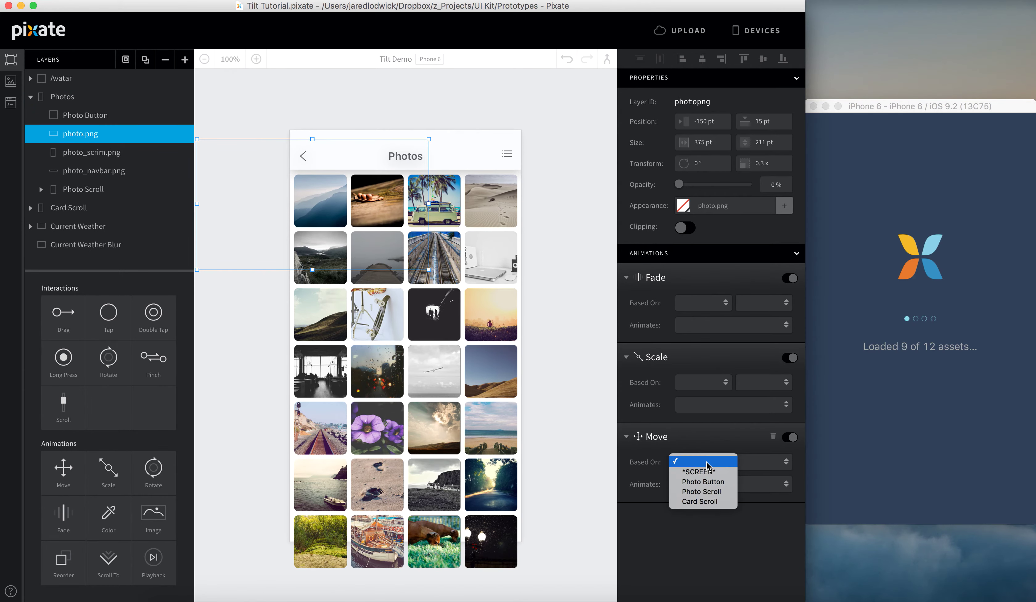
left_click(721, 482)
left_click(720, 383)
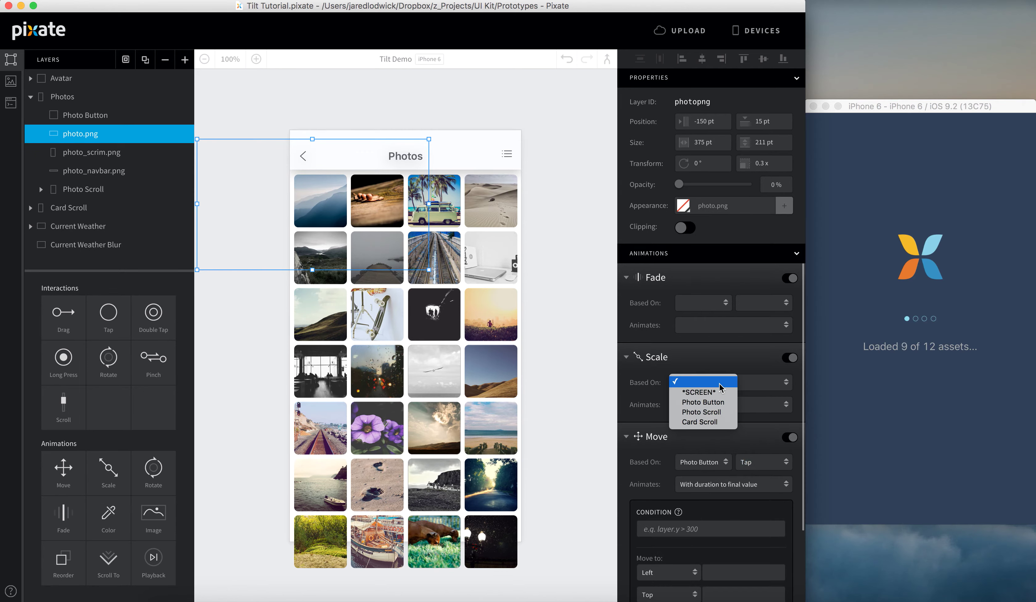
left_click(703, 402)
left_click(718, 302)
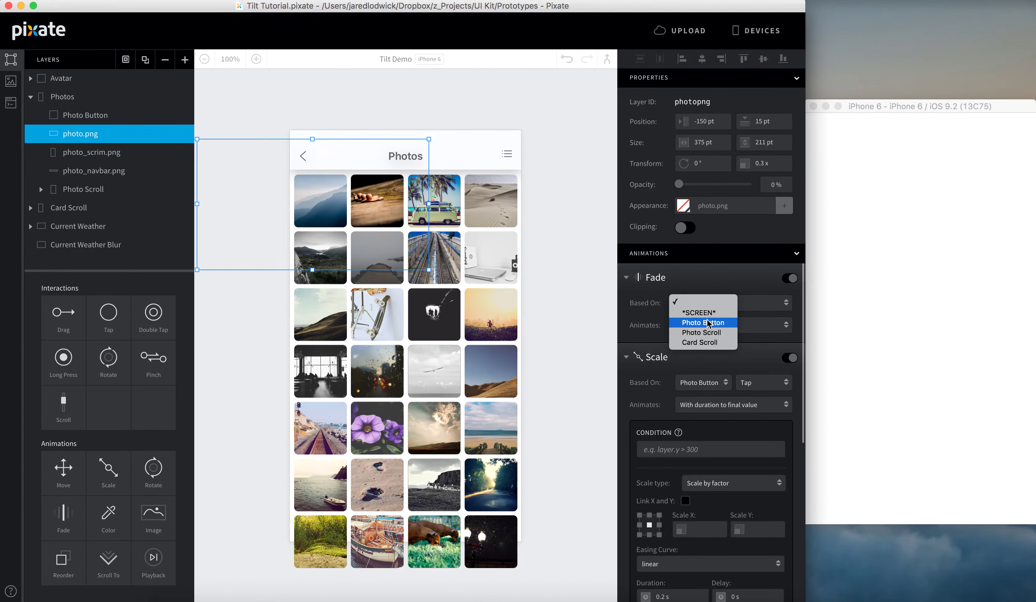
left_click(708, 323)
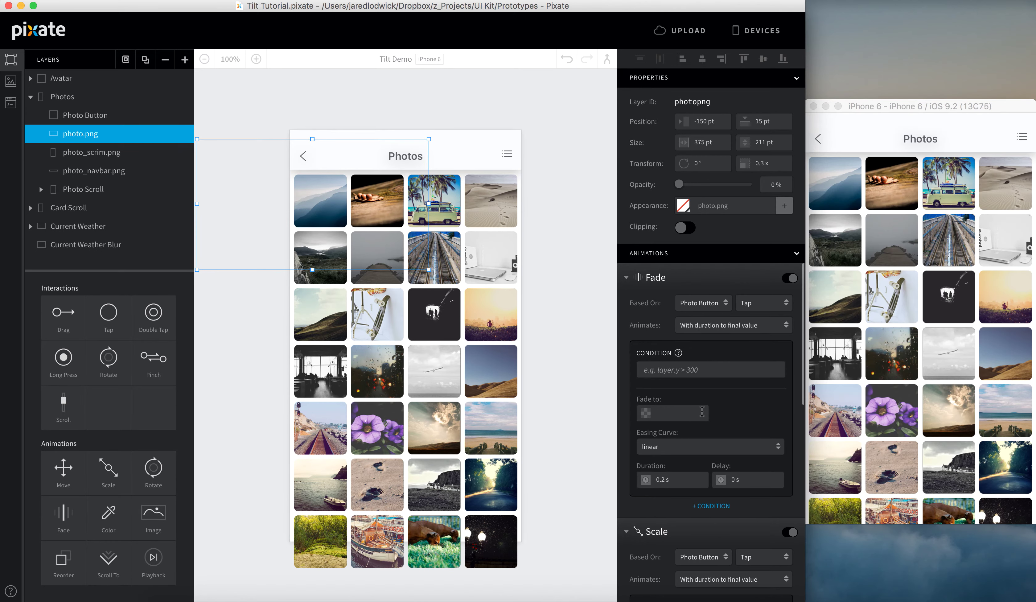
Set photo.png's fade to 100% with an exponential ease-out.
left_click(702, 410)
type("100")
key("Return")
left_click(694, 445)
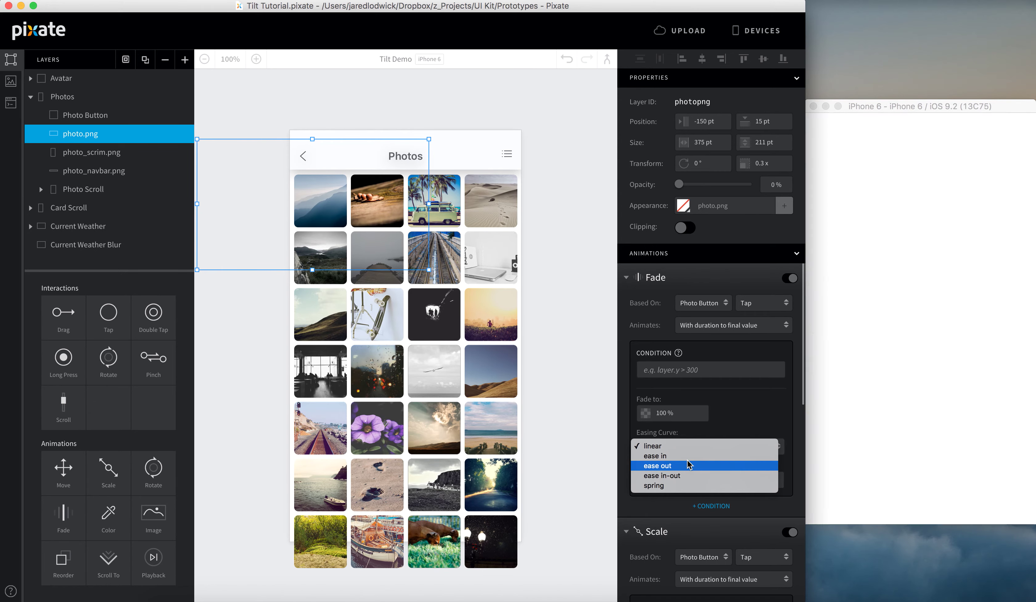
left_click(685, 466)
left_click(747, 452)
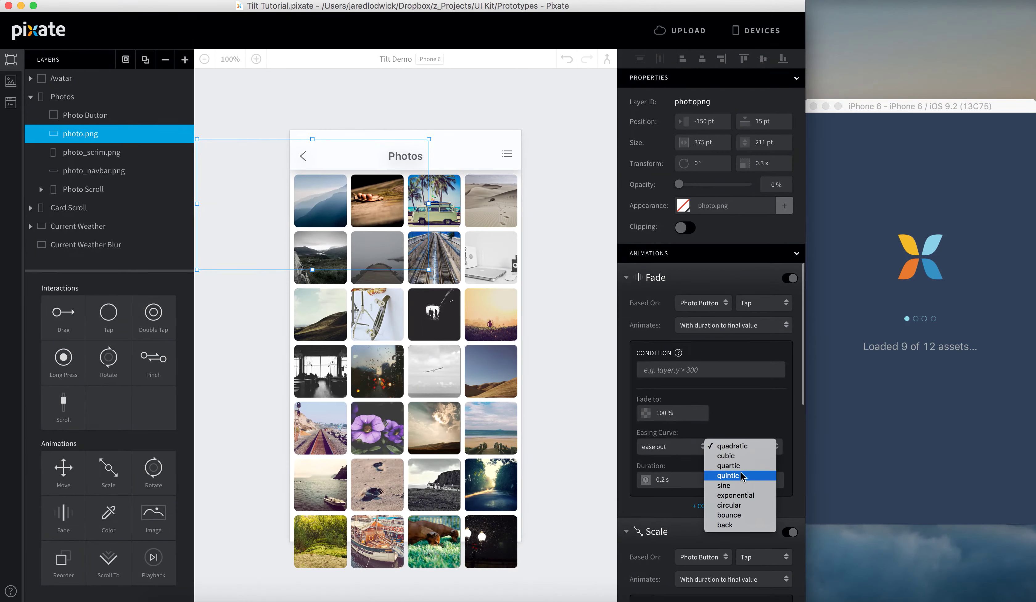
left_click(736, 496)
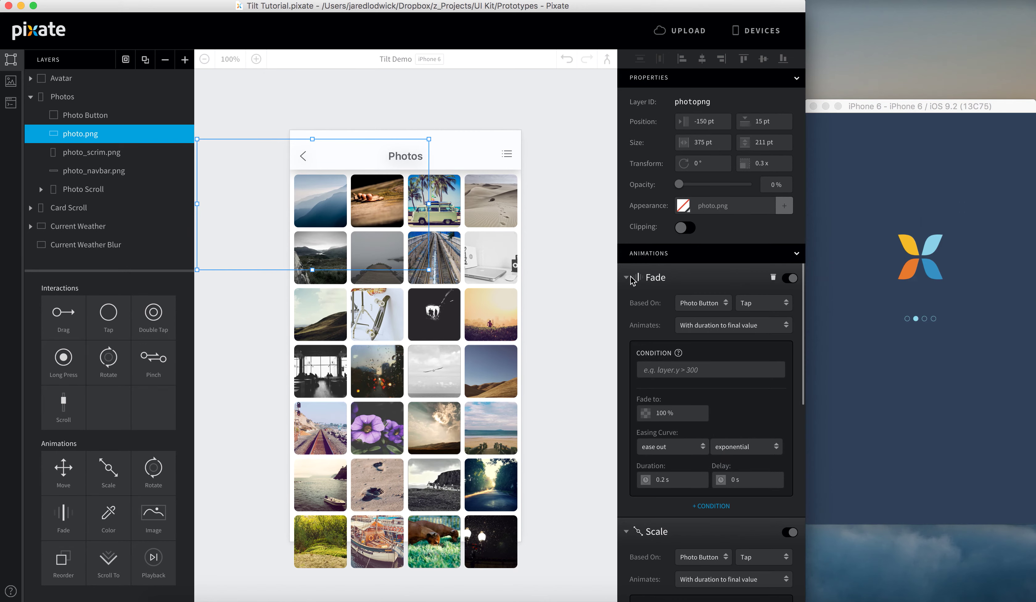
left_click(627, 279)
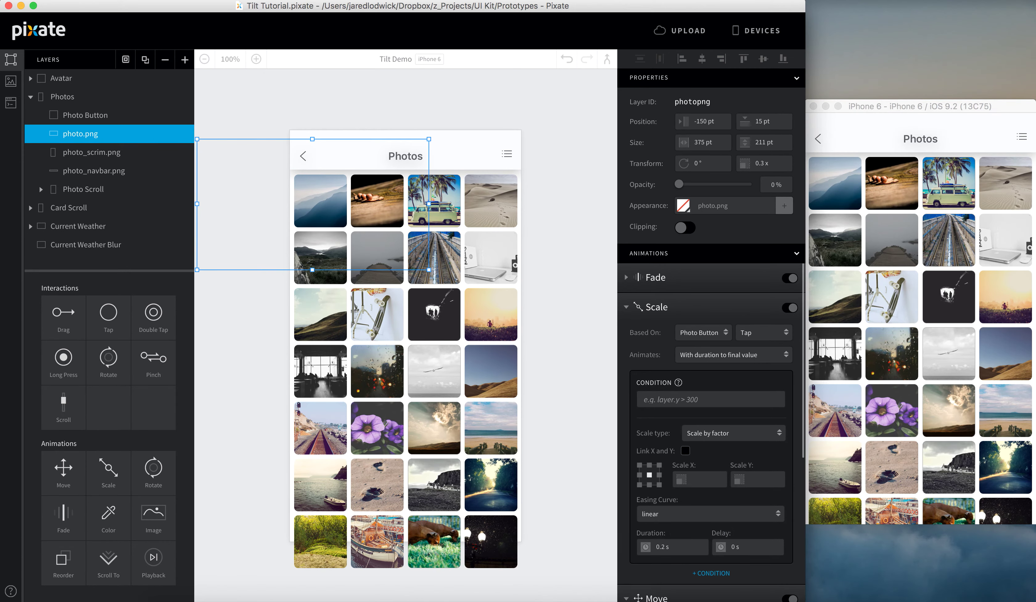
Link the scale to 1x with exponential ease-out and a 0.4 s duration.
scroll(683, 463, "down", 3)
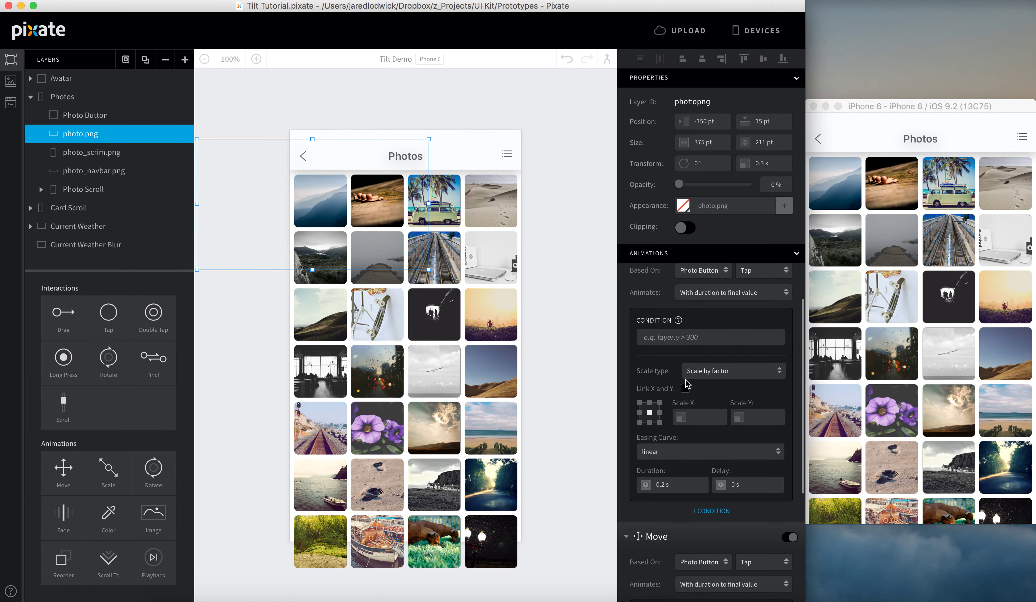
left_click(686, 388)
left_click(695, 414)
key("Return")
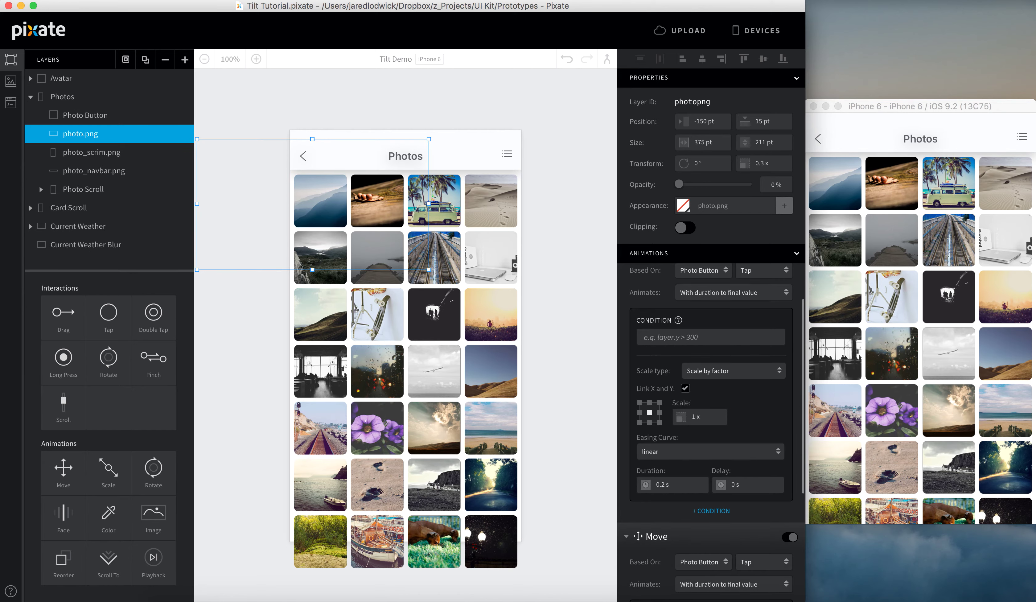
left_click(707, 455)
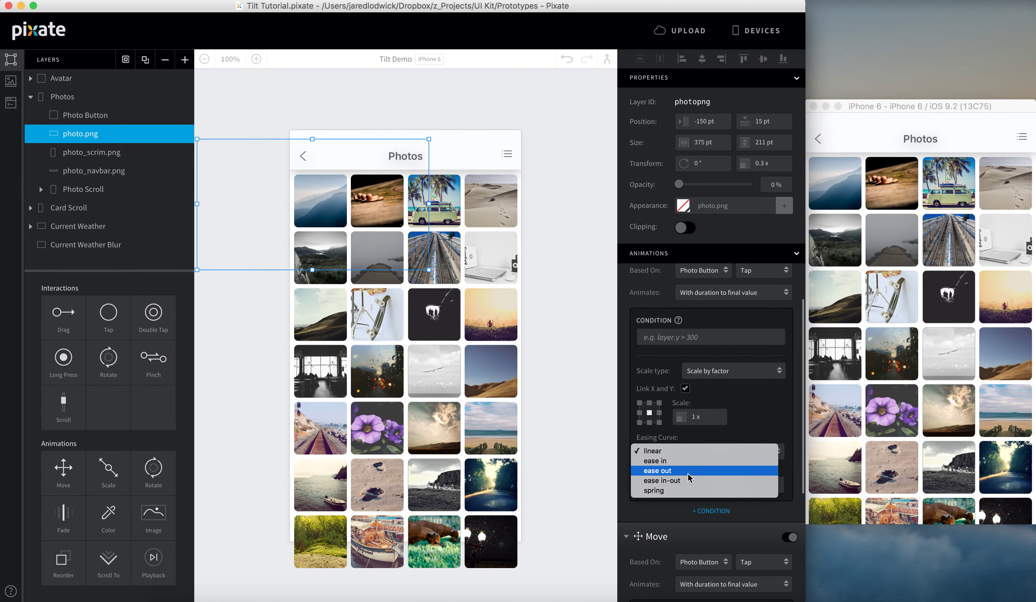
left_click(688, 472)
left_click(738, 451)
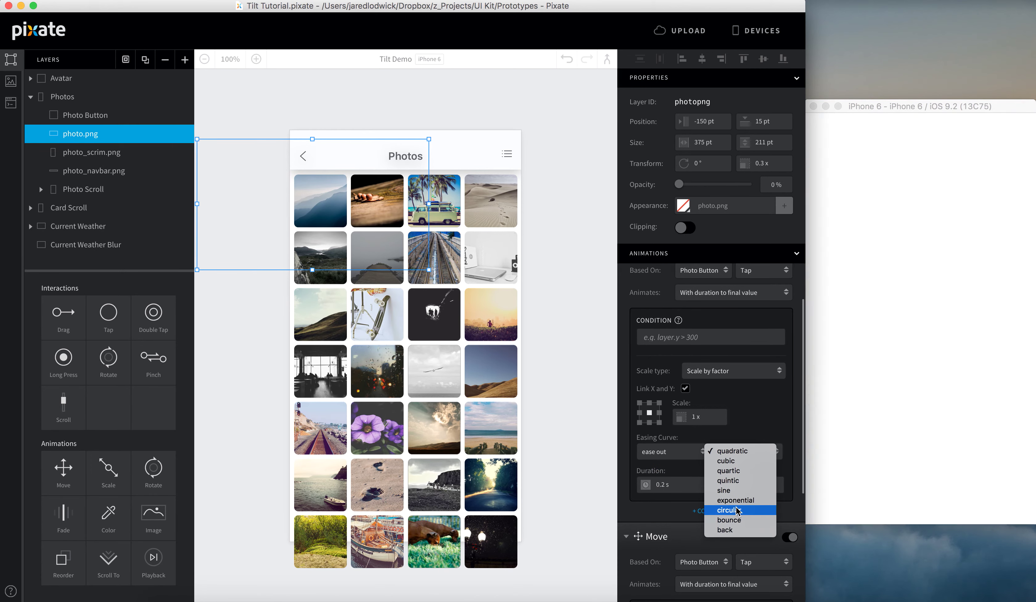
left_click(736, 500)
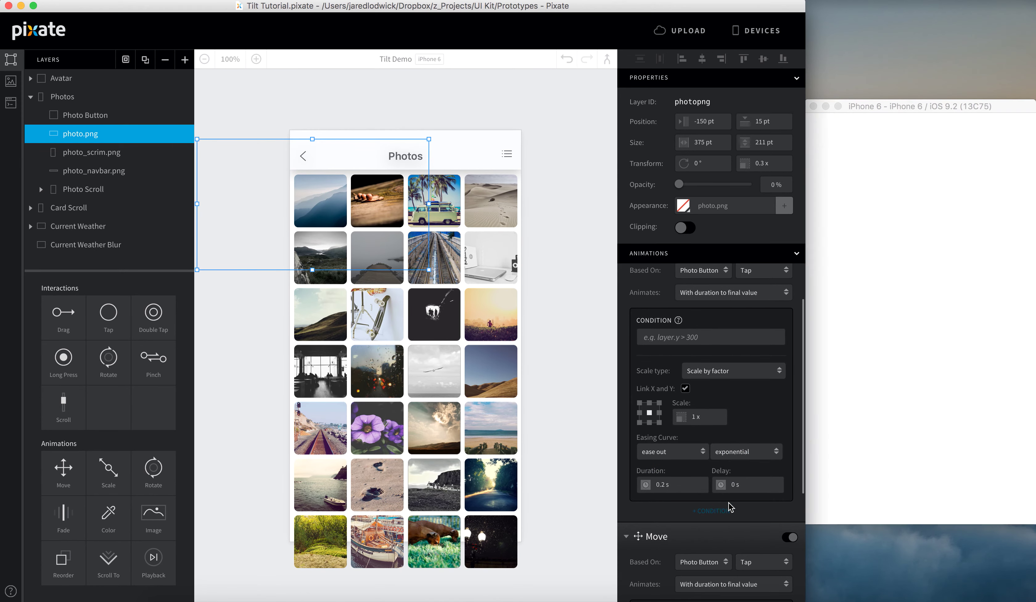
left_click(689, 490)
type("0.4")
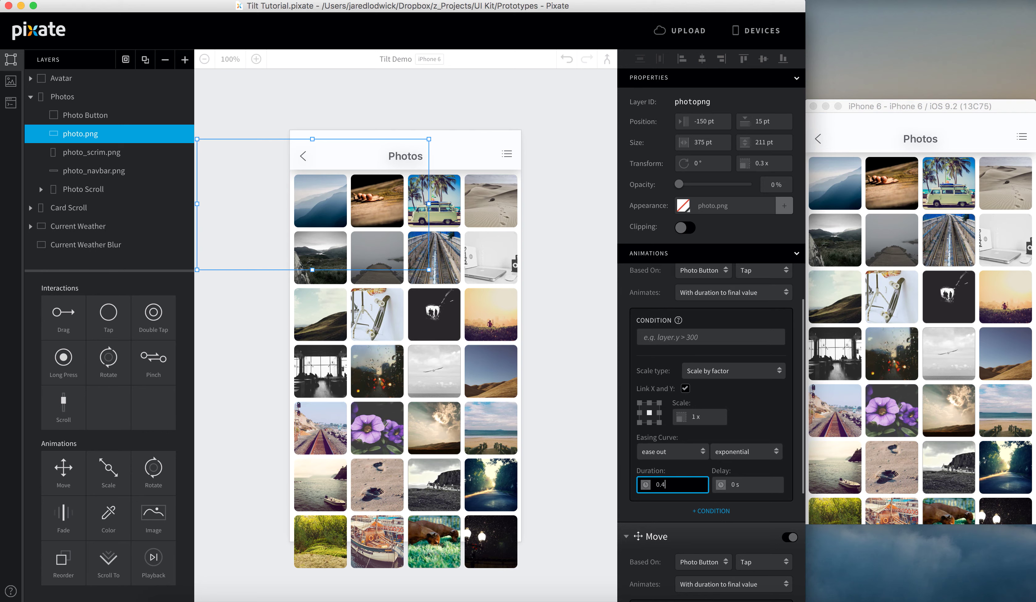
key("Return")
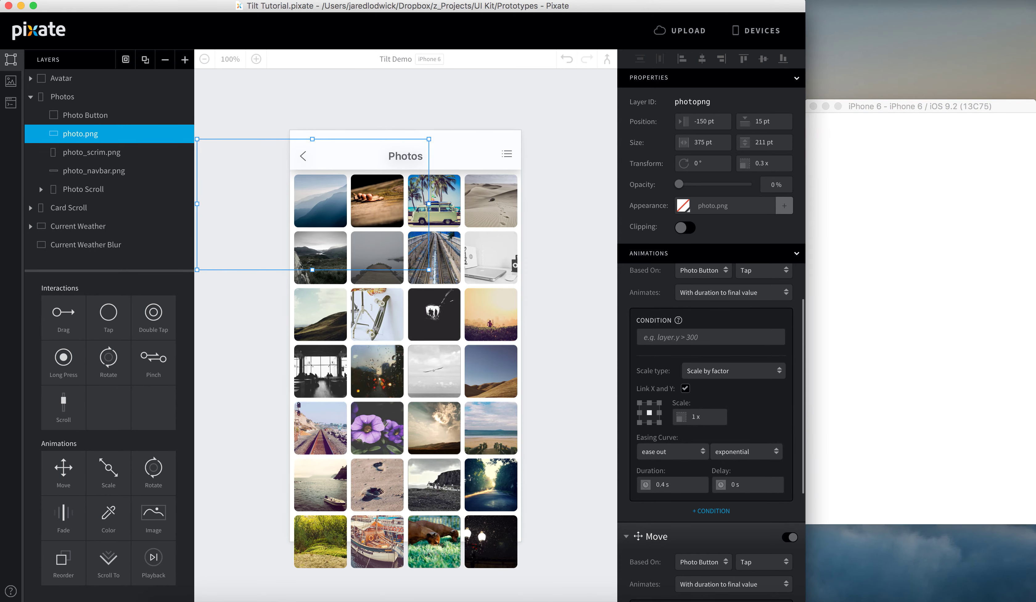
scroll(643, 318, "up", 3)
Set the Move destination to Left 0 pt and Top 195.5 pt.
left_click(627, 308)
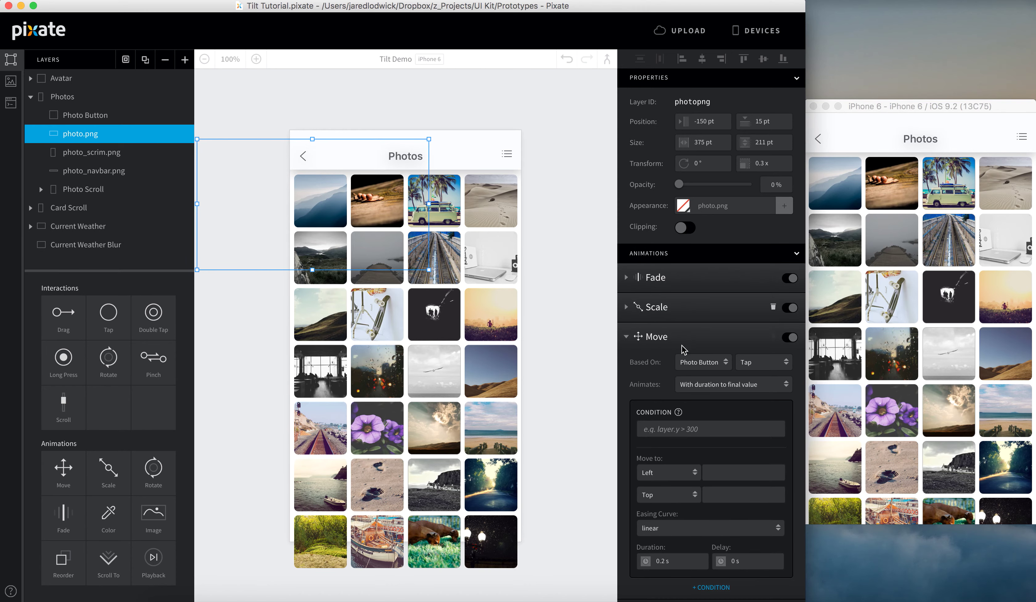
left_click(720, 478)
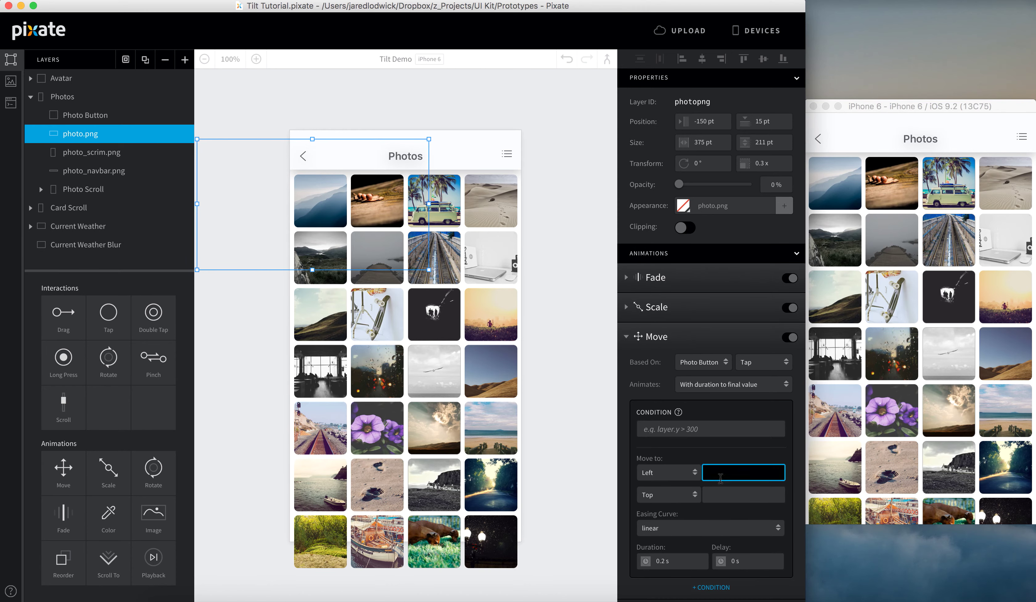
key("Return")
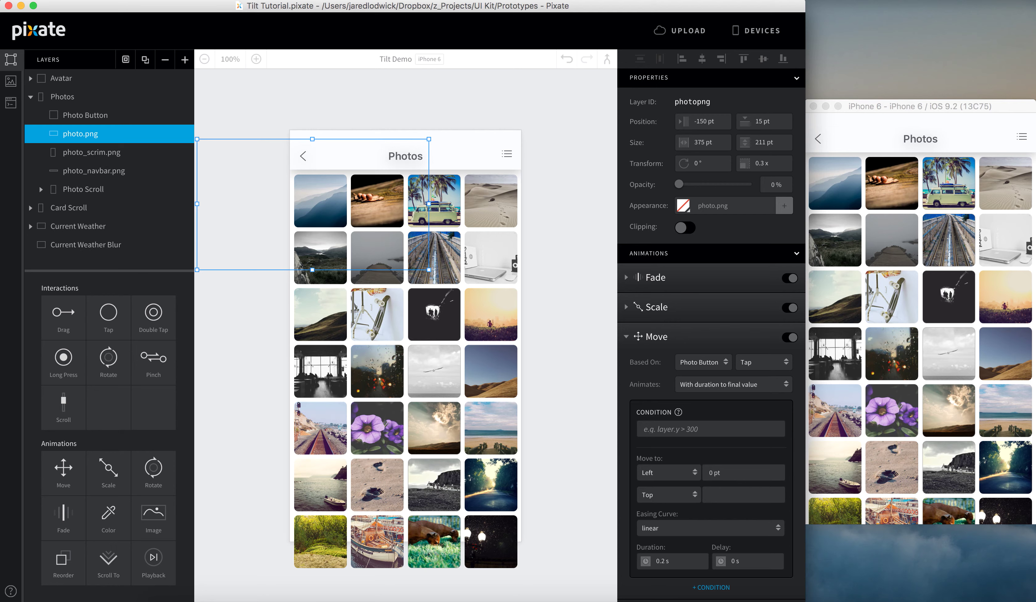
left_click(744, 495)
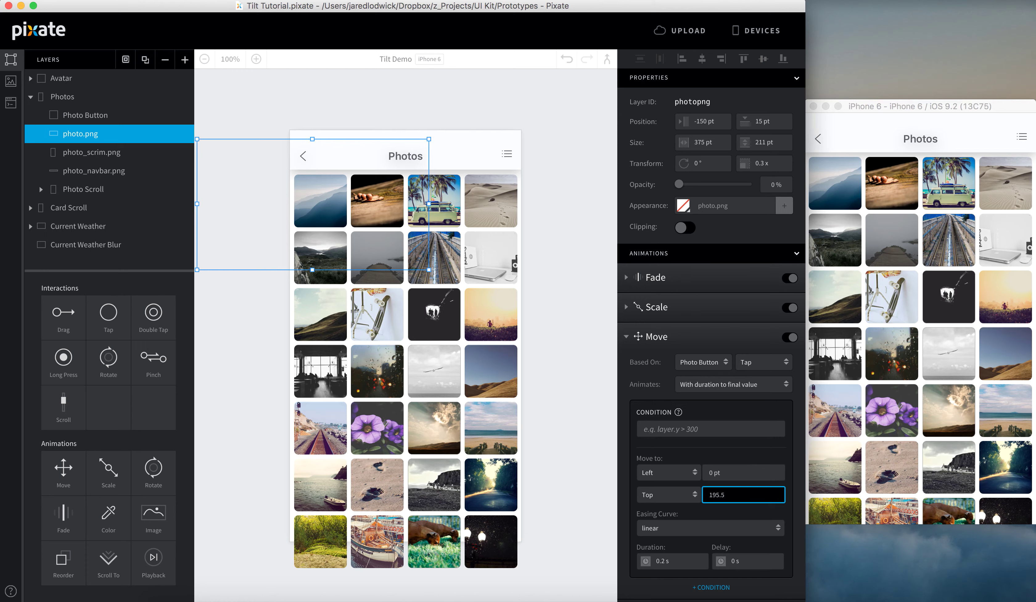
key("Return")
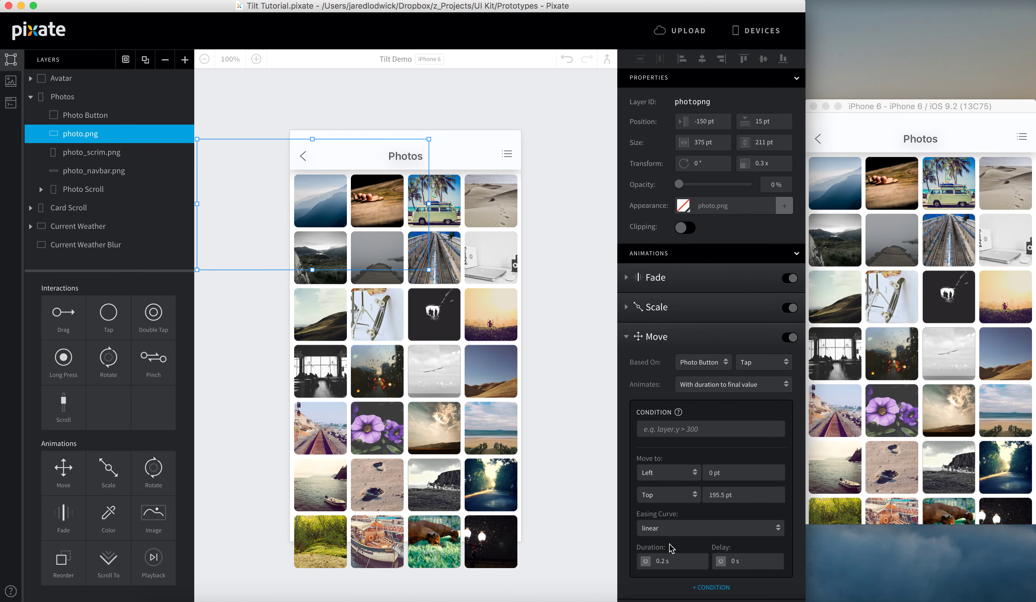
Give the move an exponential ease-out, 0.4 s duration and 0 s delay.
left_click(675, 532)
left_click(669, 547)
left_click(730, 529)
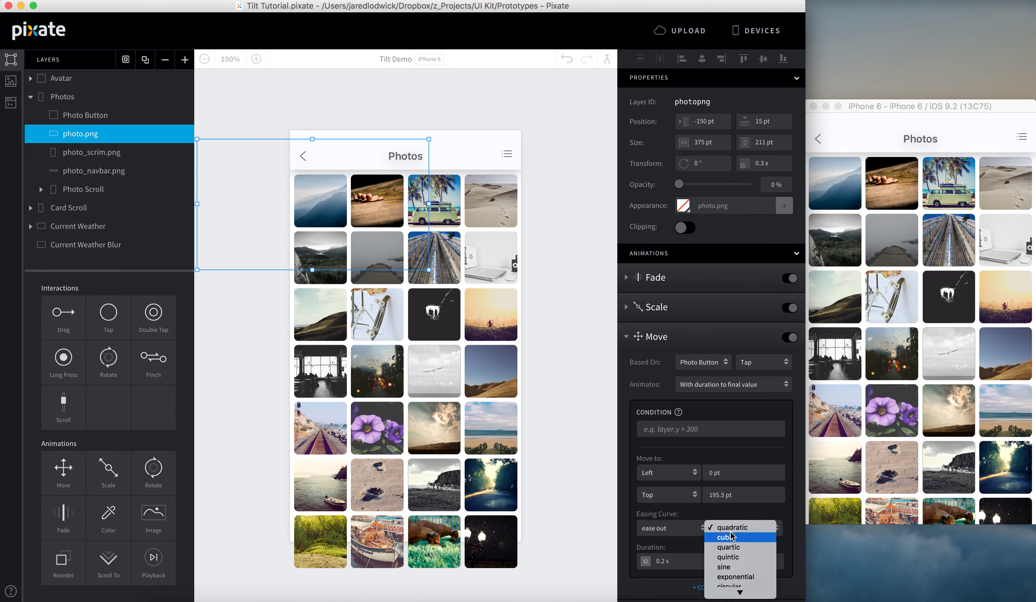
left_click(725, 576)
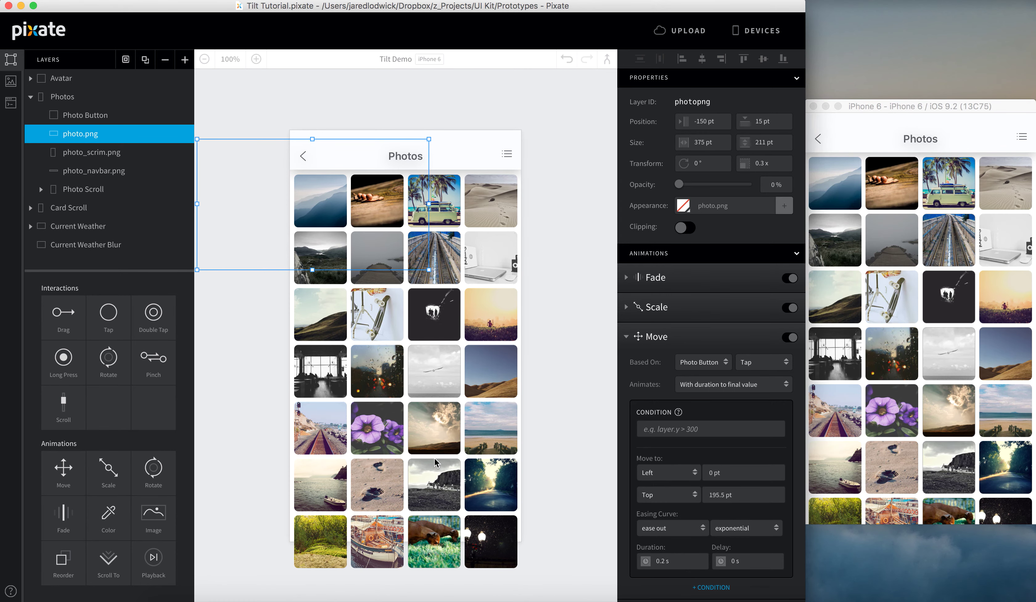
left_click(683, 559)
key("Right")
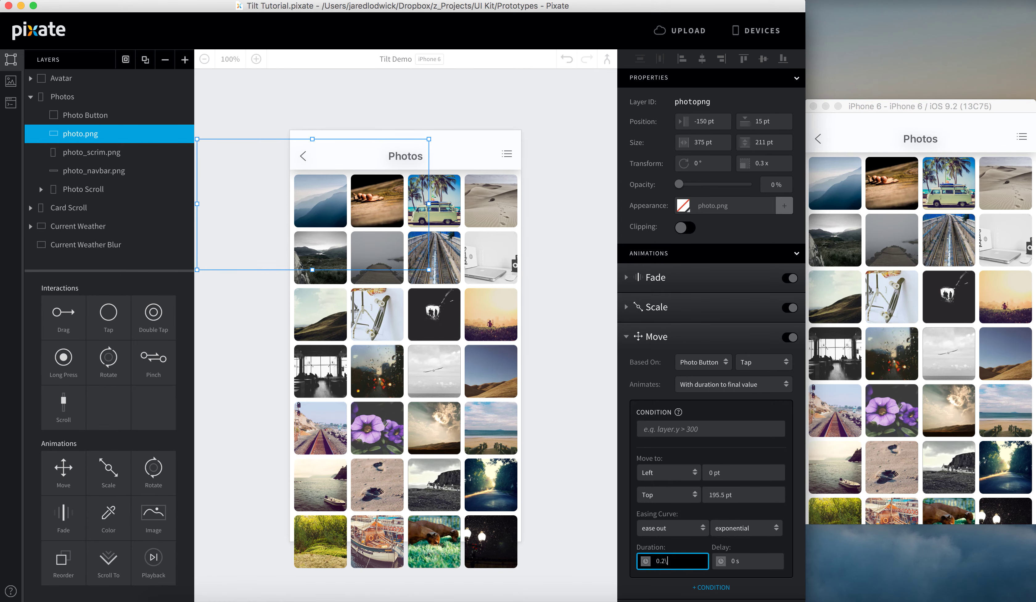
key("Tab")
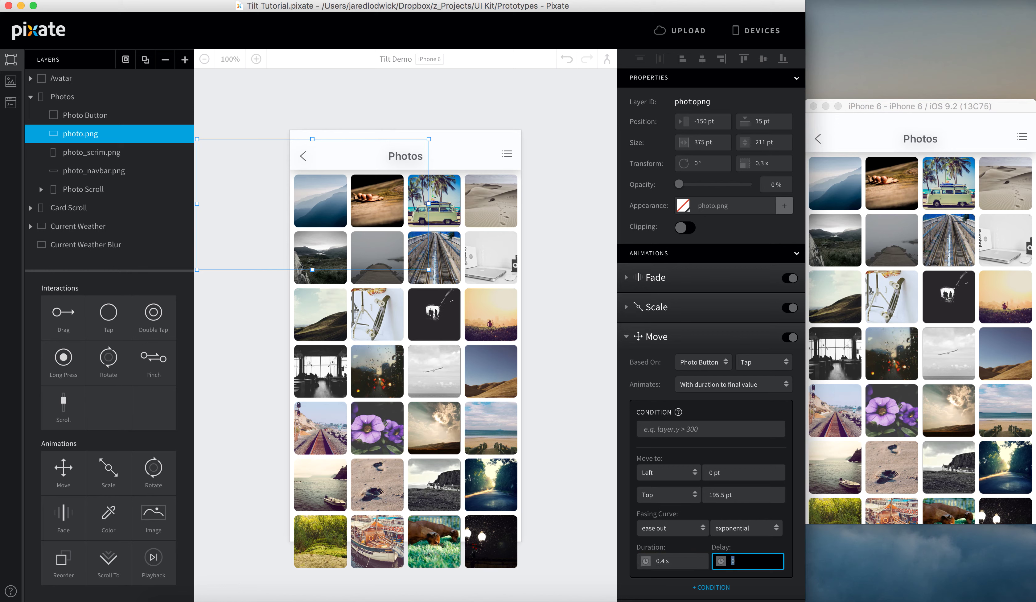
key("Return")
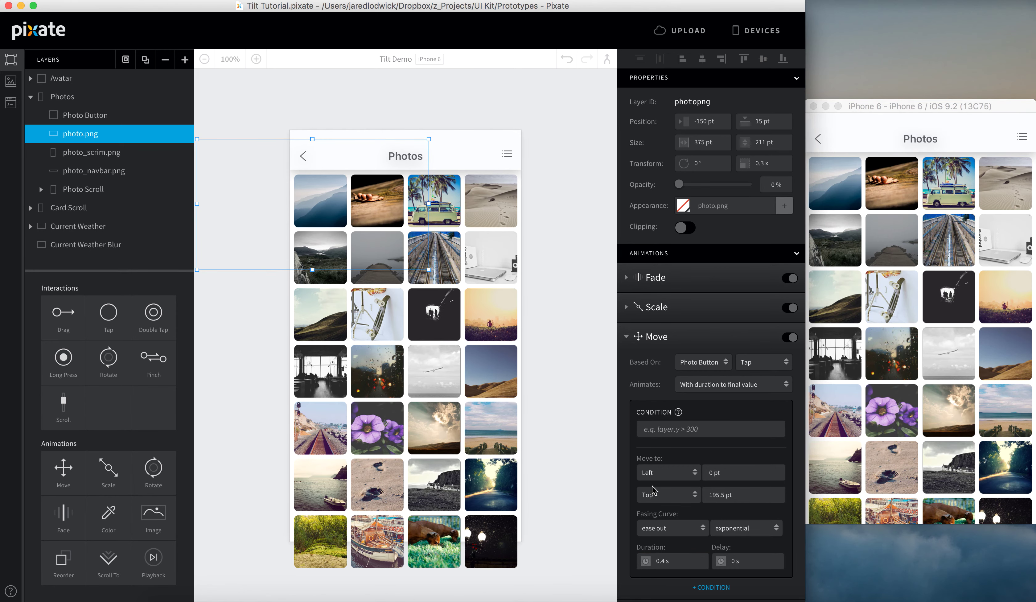
Test the first photo's tap enlargement in the simulator, then select photo_scrim.png.
left_click(627, 336)
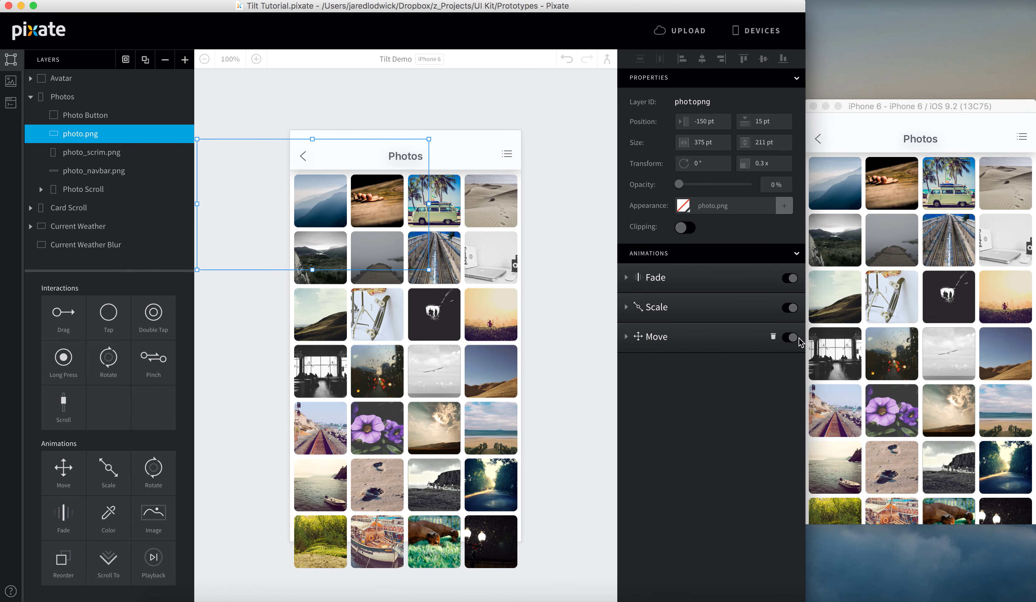
left_click(817, 179)
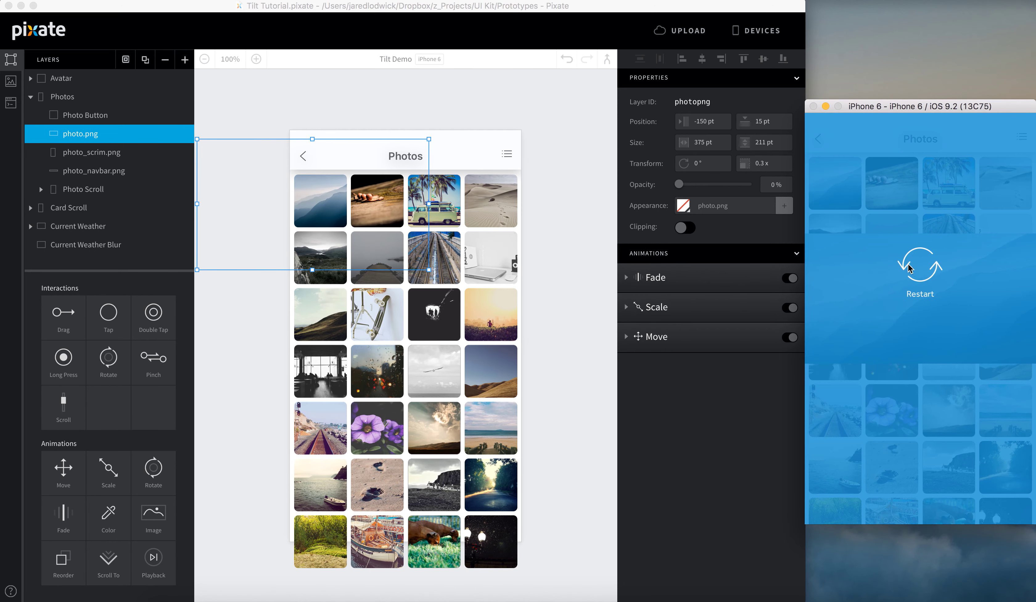
left_click(843, 191)
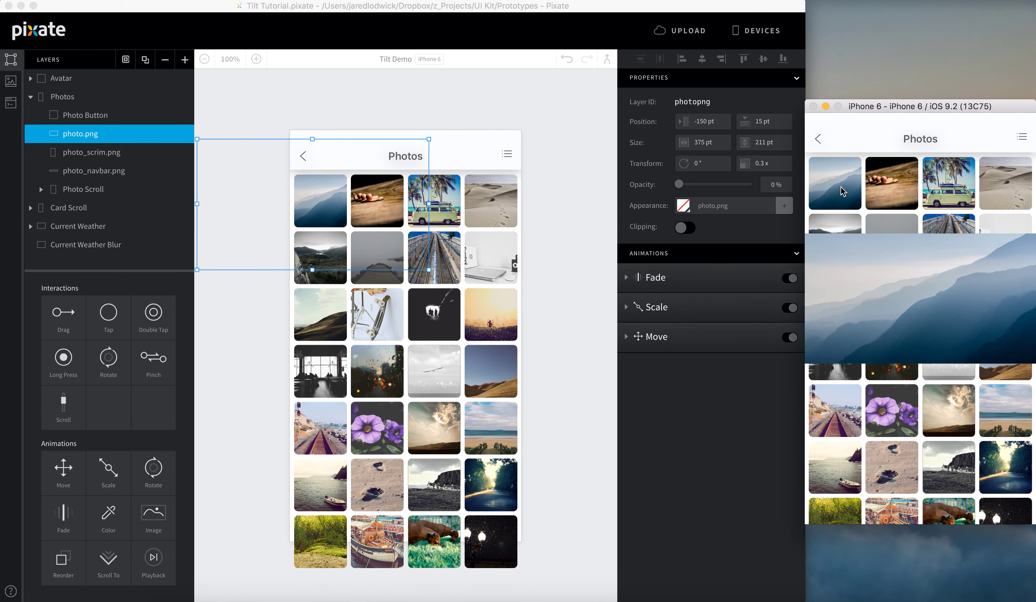
left_click(79, 148)
left_click(79, 151)
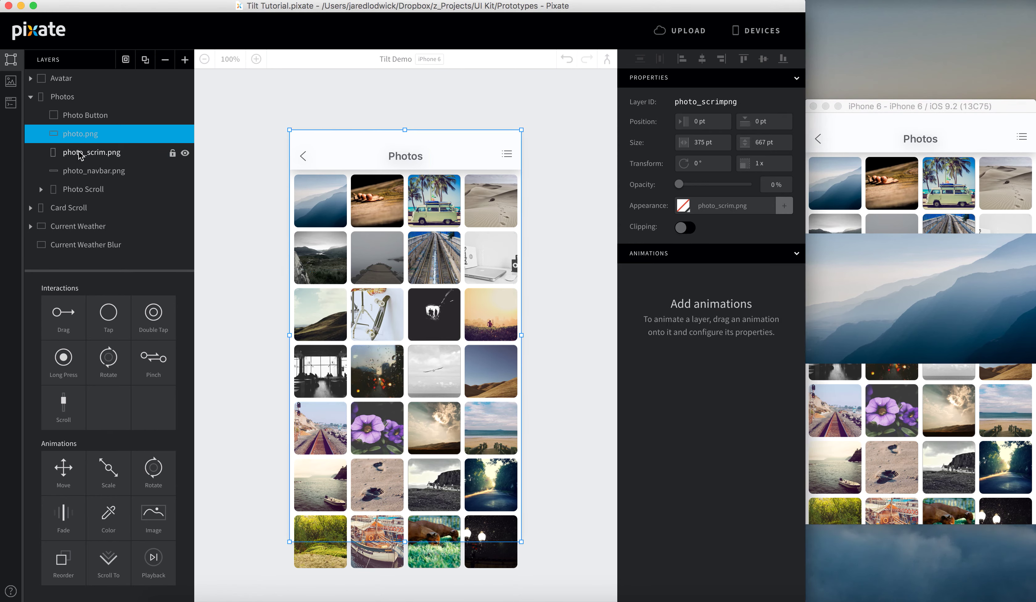
In Sketch, inspect the Photo Album Scrim layer's 30% white fill and 20px blur.
key("super+Tab")
key("super+Tab")
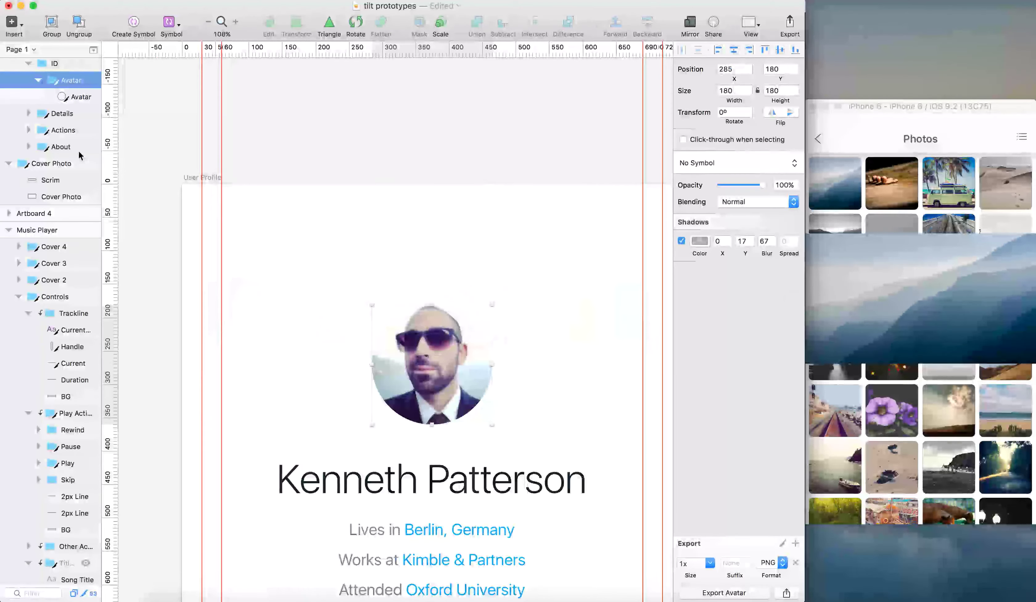
scroll(323, 307, "down", 5)
scroll(345, 305, "right", 10)
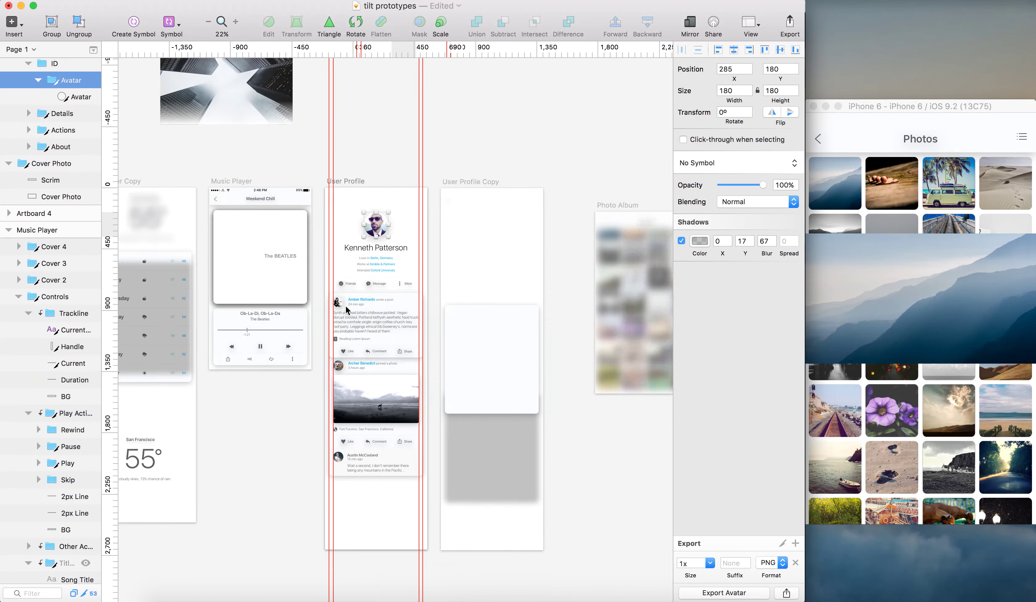
left_click(629, 302)
left_click(428, 273)
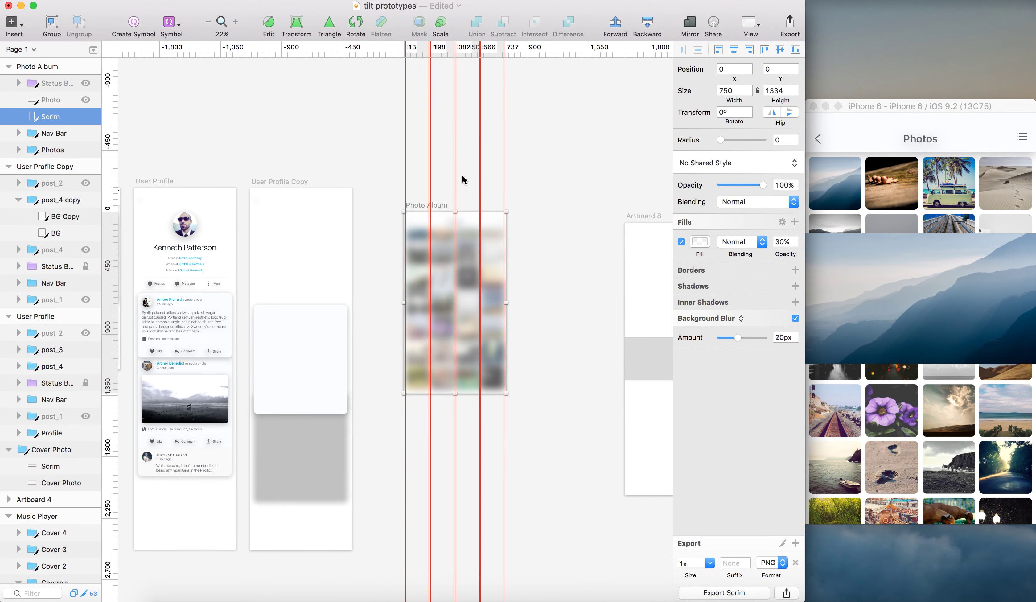
left_click(700, 242)
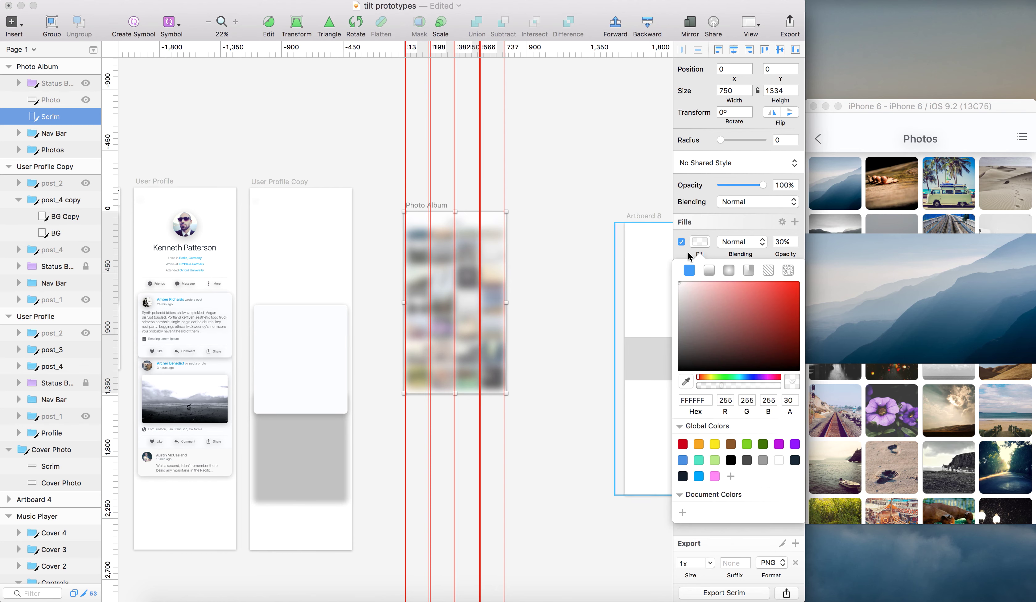
mouse_move(797, 405)
left_click(702, 247)
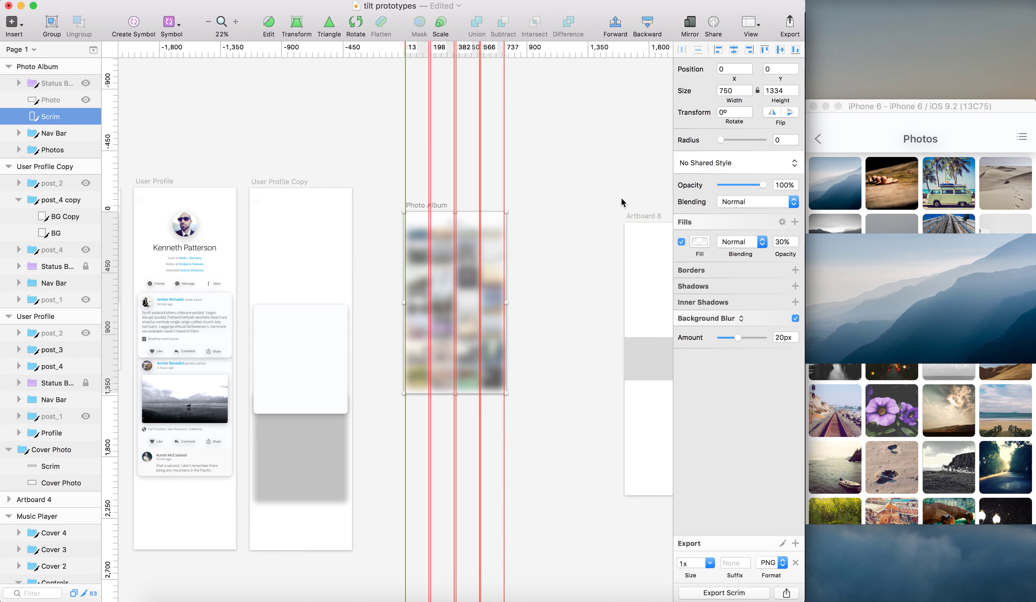
left_click(539, 255)
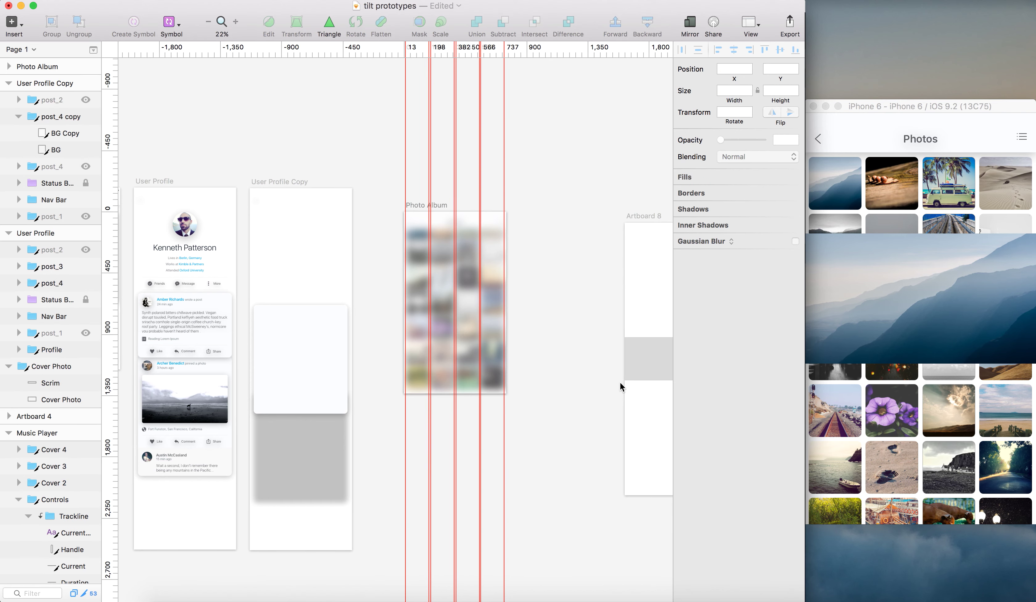
key("super+Tab")
key("super+Tab")
key("super+Tab")
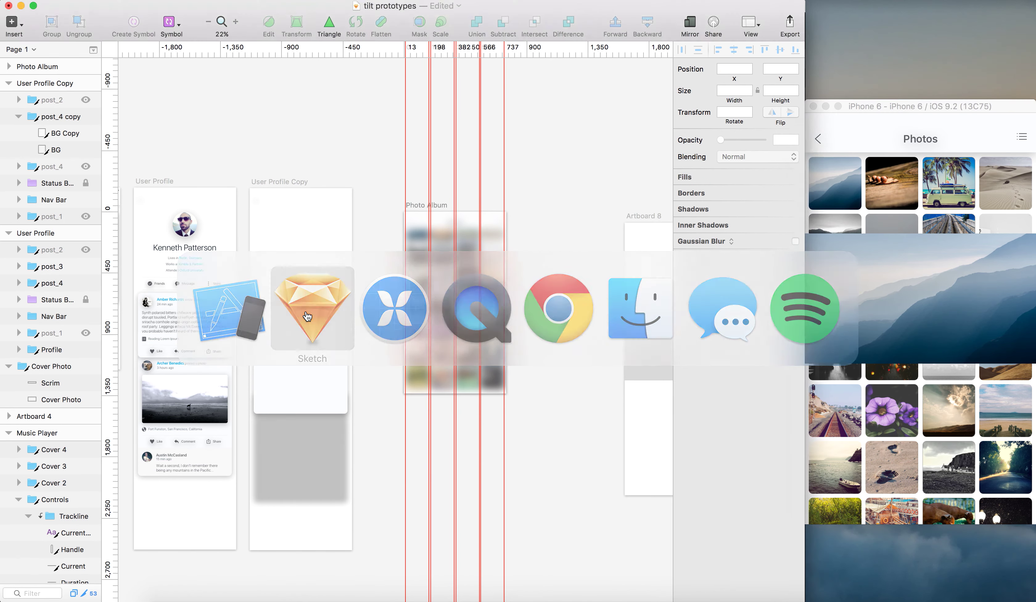
Add a Photo Button-triggered fade to photo_scrim.png: 100%, exponential ease-out.
left_click(329, 308)
key("super+Tab")
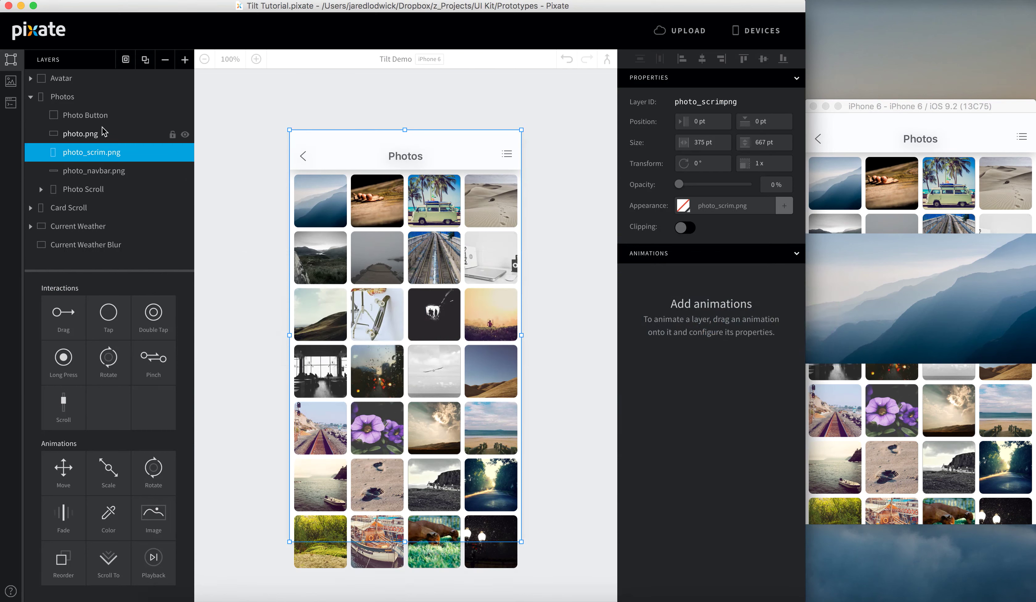
left_click_drag(64, 513, 92, 152)
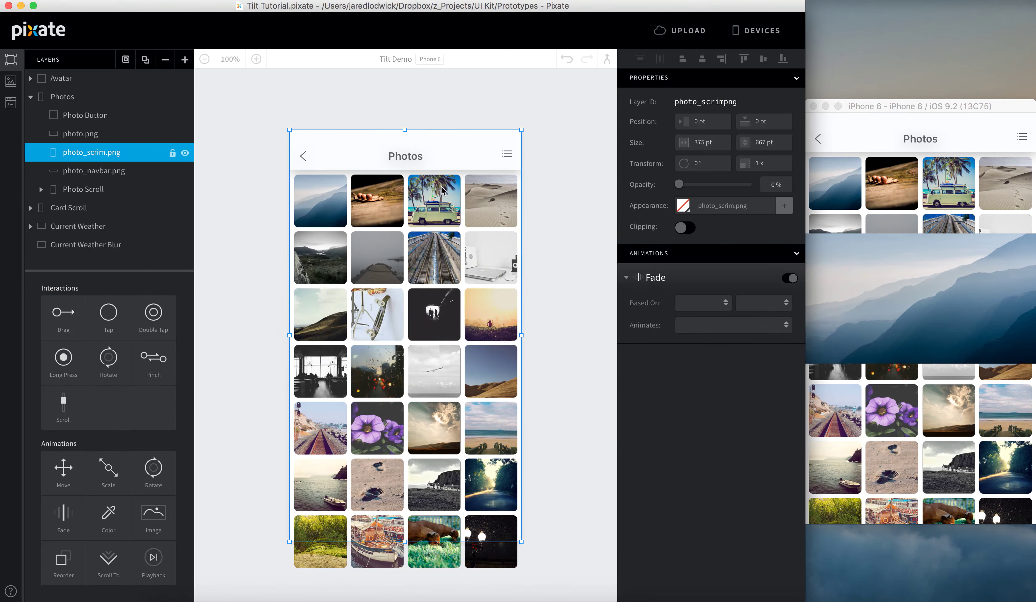
left_click(727, 311)
left_click(717, 323)
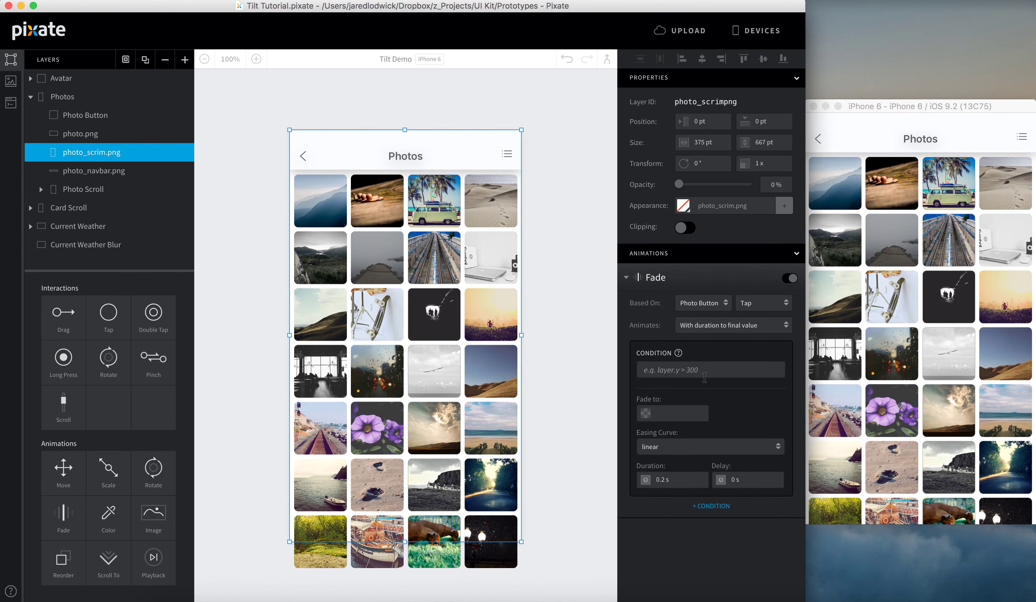
left_click(688, 412)
type("100")
key("Return")
left_click(691, 446)
left_click(682, 464)
left_click(753, 451)
left_click(736, 495)
Test the scrim in the simulator preview, restarting it to tap the mountain photo again.
left_click(909, 281)
left_click(832, 189)
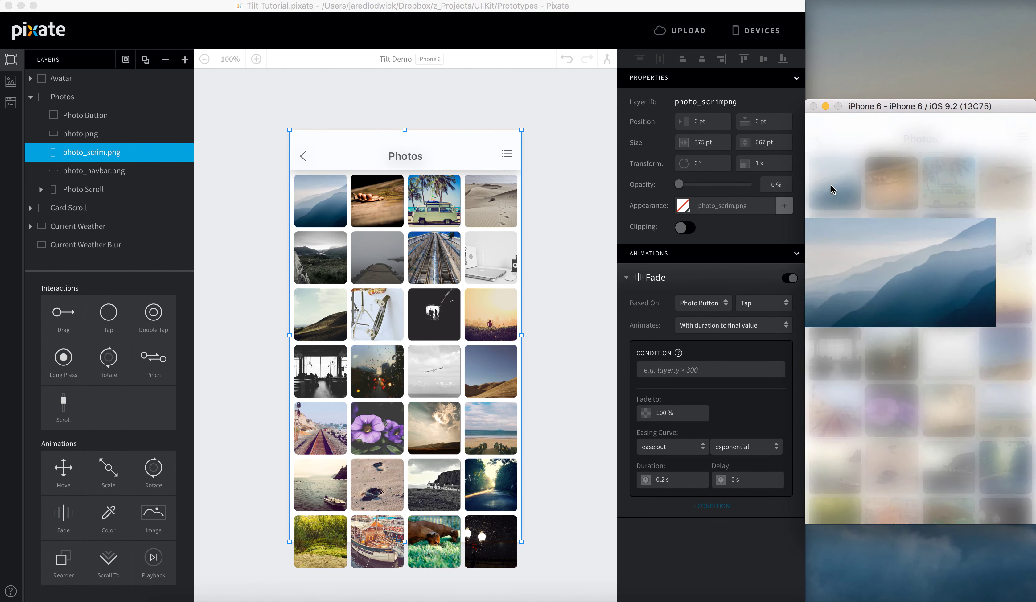
left_click(916, 174)
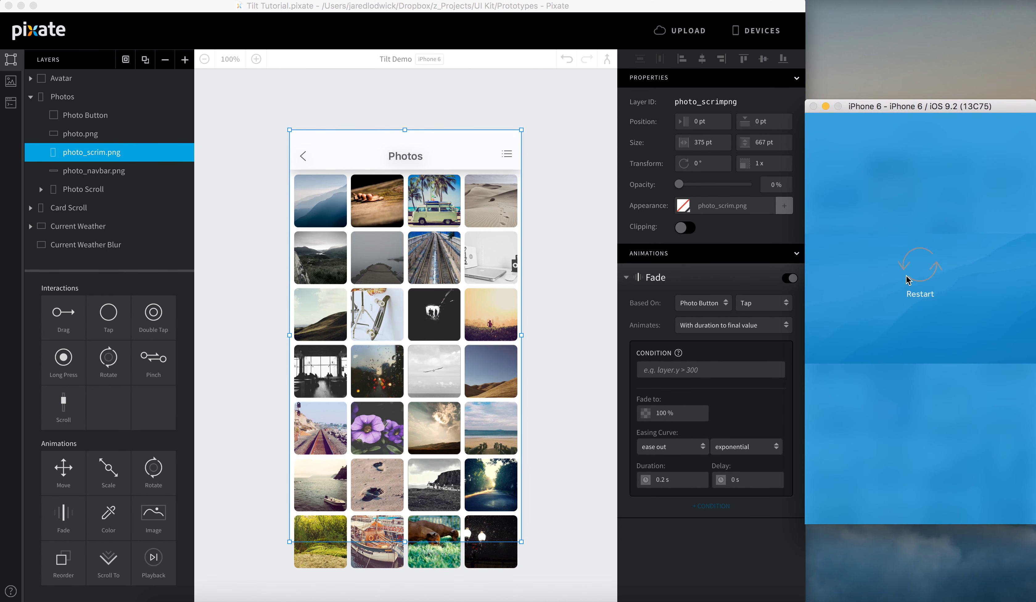
left_click(906, 280)
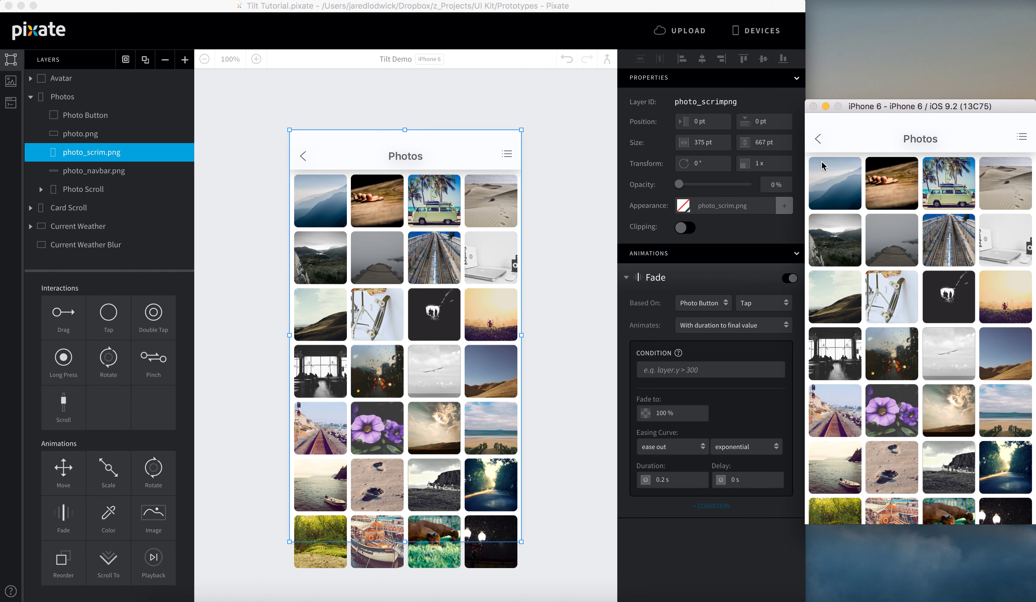
left_click(844, 208)
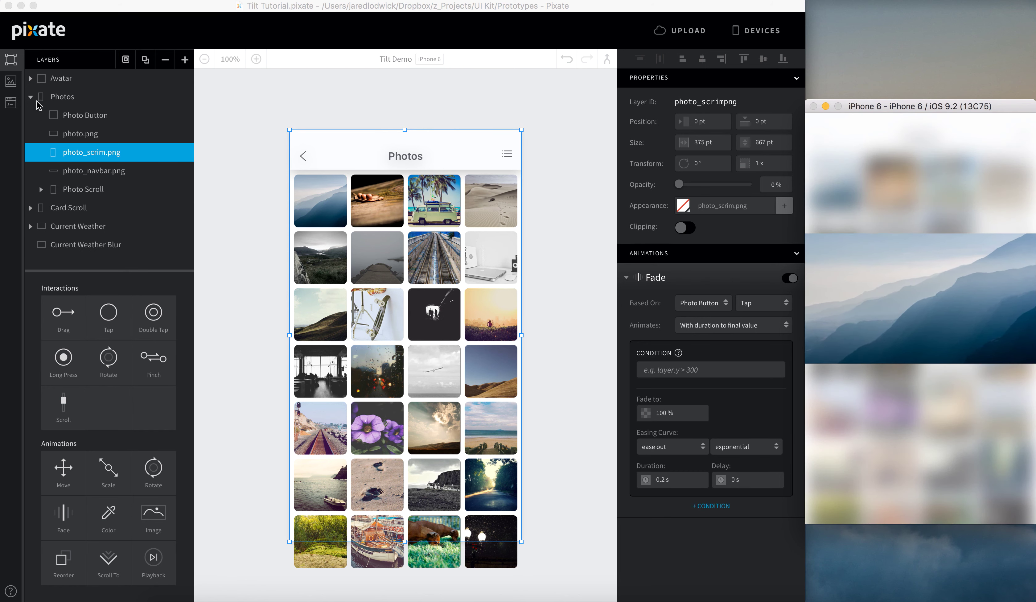
Collapse the Photos group in the Layers panel.
left_click(30, 96)
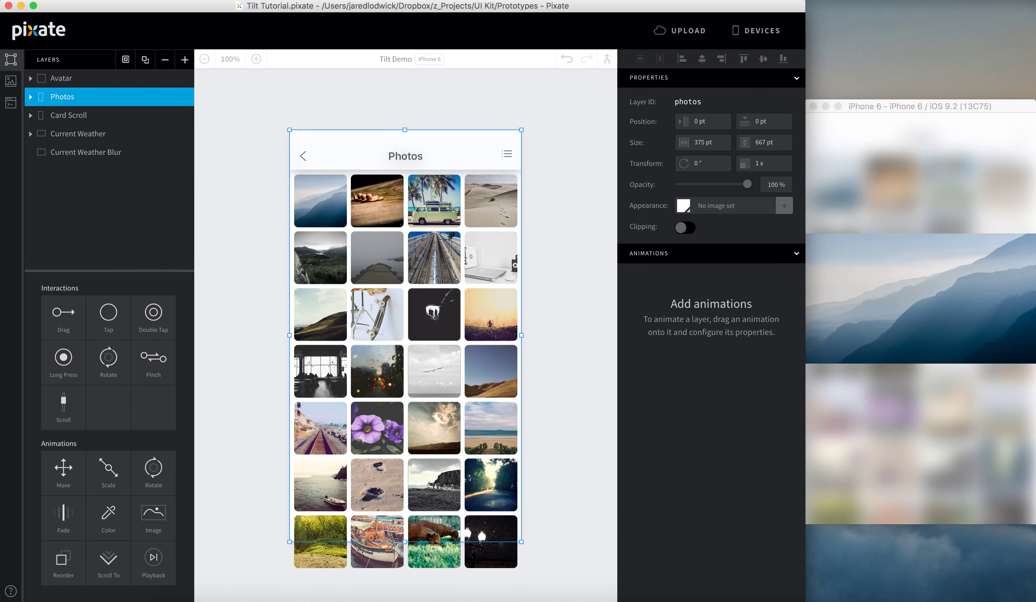